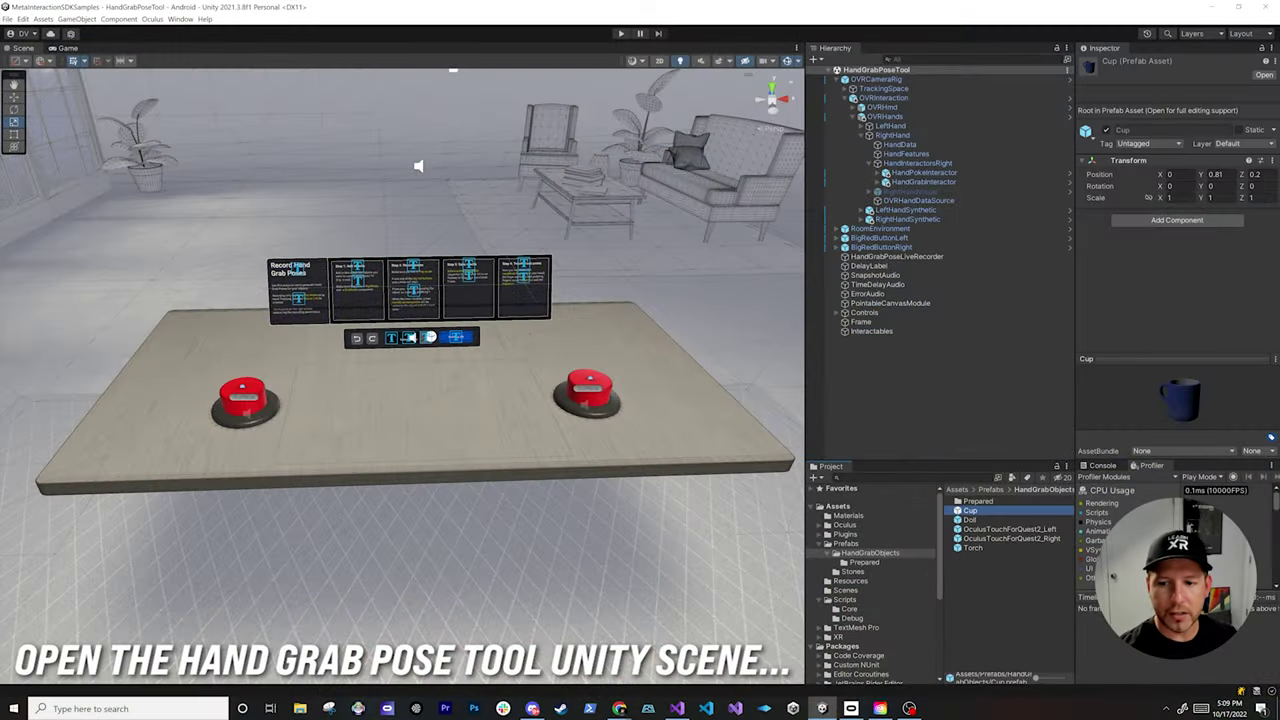
# Place the Cup prefab from the HandGrabObjects folder into the scene as a child of Interactables
pyautogui.moveTo(970, 511); pyautogui.dragTo(880, 332)
pyautogui.scroll(5, 421, 420)
pyautogui.moveTo(404, 414); pyautogui.dragTo(421, 440, button='right')
pyautogui.keyDown('alt'); pyautogui.moveTo(421, 440); pyautogui.dragTo(430, 400); pyautogui.keyUp('alt')
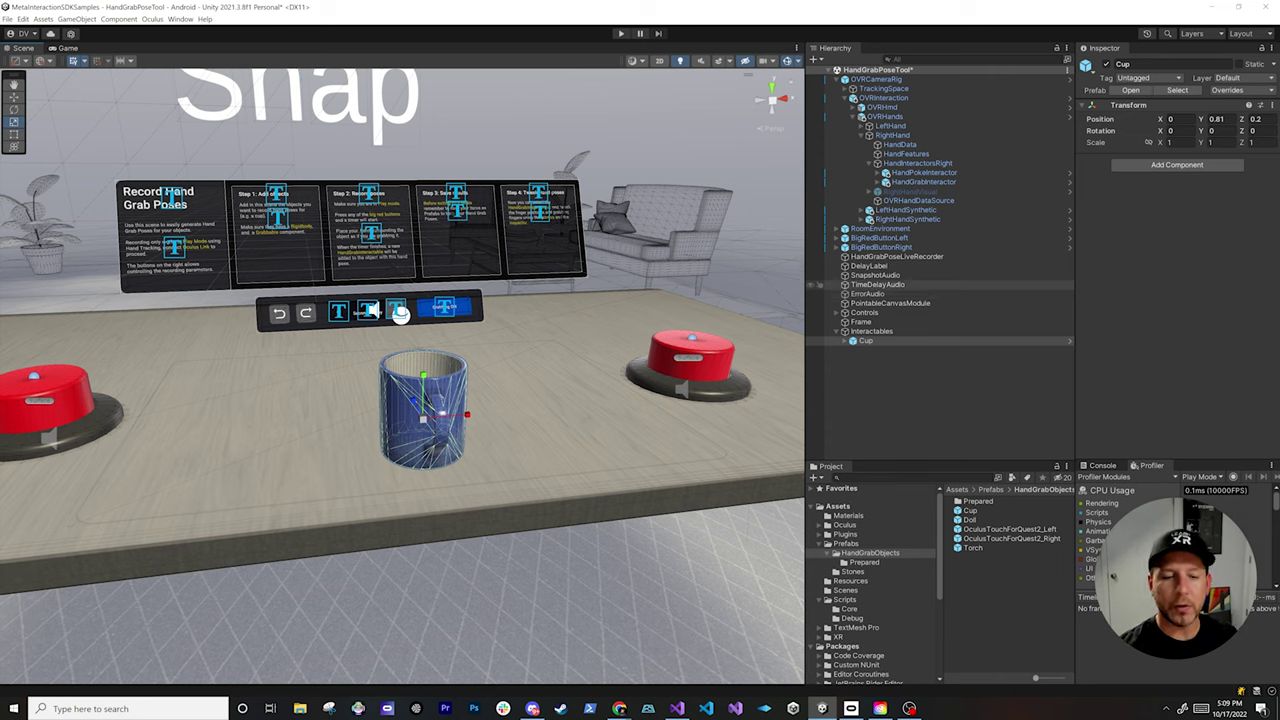
# Add a Grabbable component to the cup under Interactables
pyautogui.click(1177, 164)
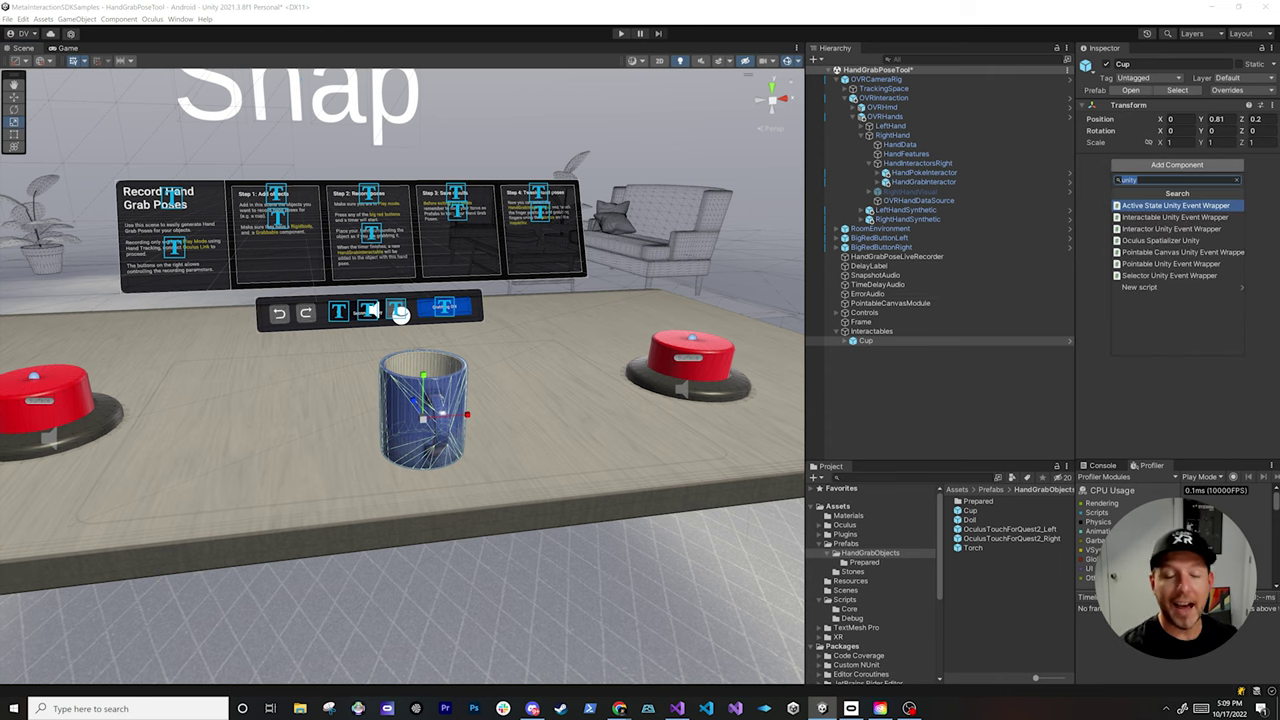
pyautogui.write('grabb')
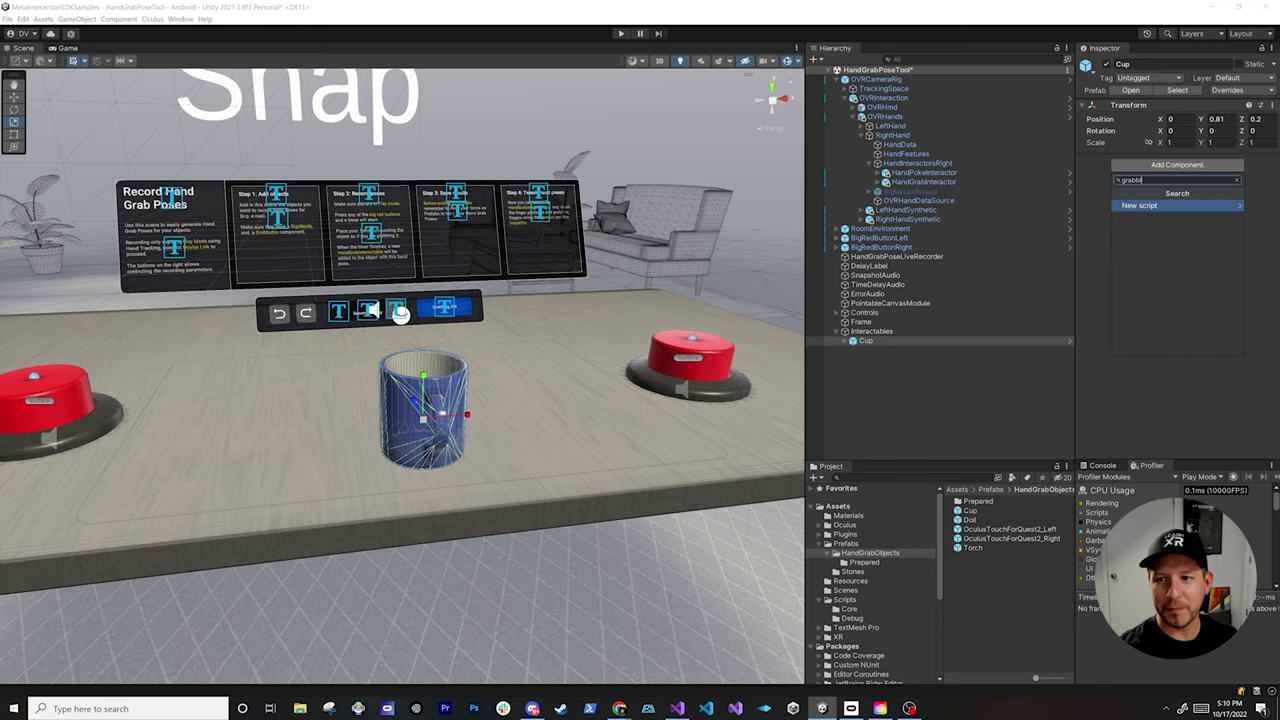
pyautogui.press('Return')
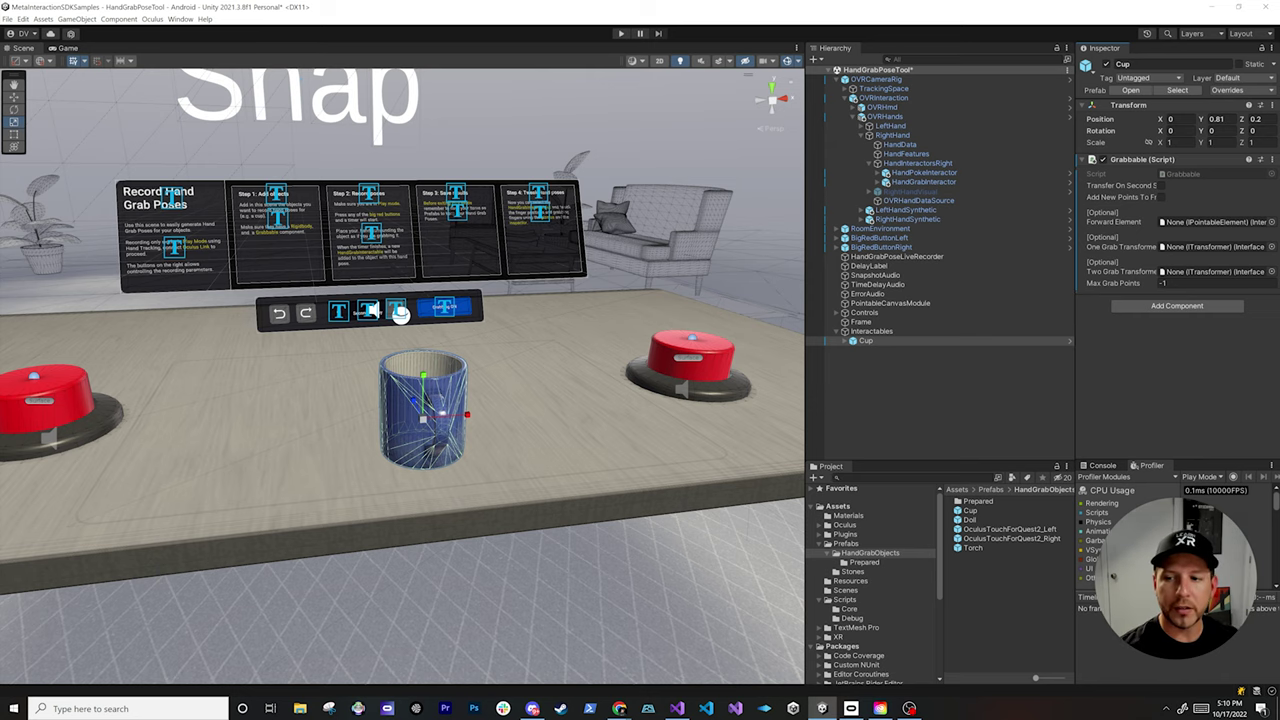
# Add a Rigidbody component to the cup and collapse the Rigidbody and Grabbable settings
pyautogui.click(1177, 305)
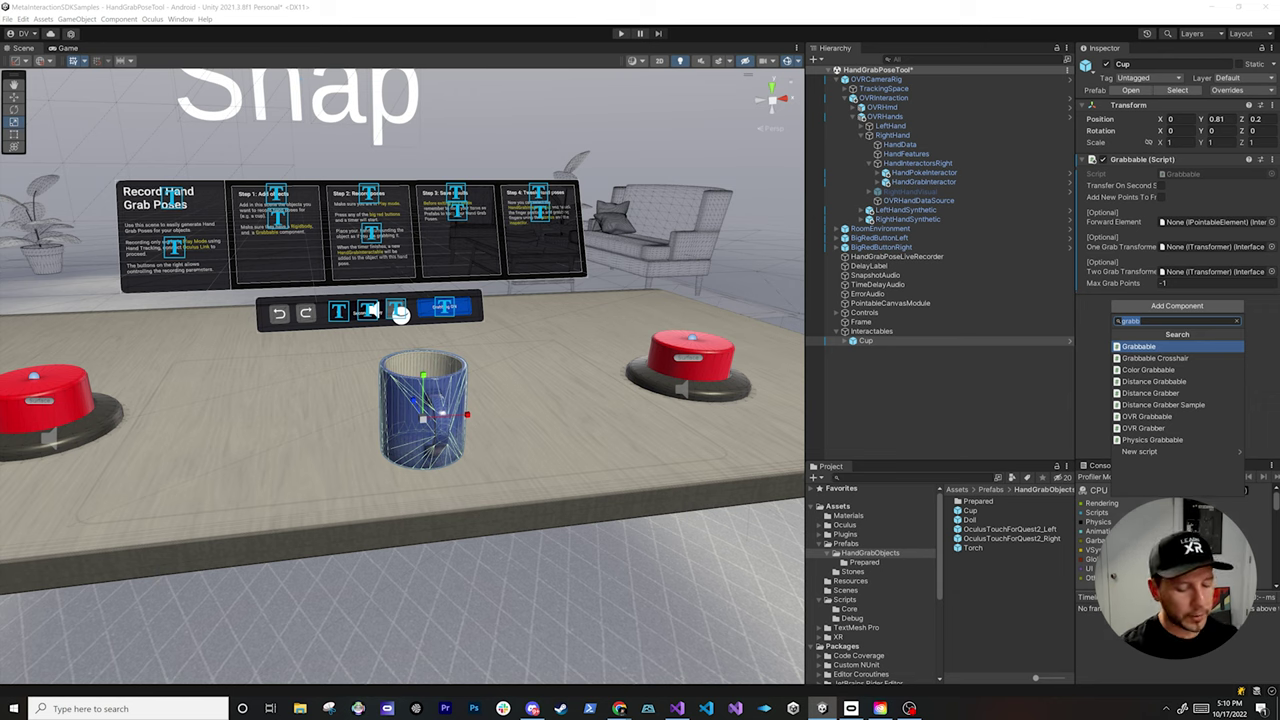
pyautogui.write('rigidbody')
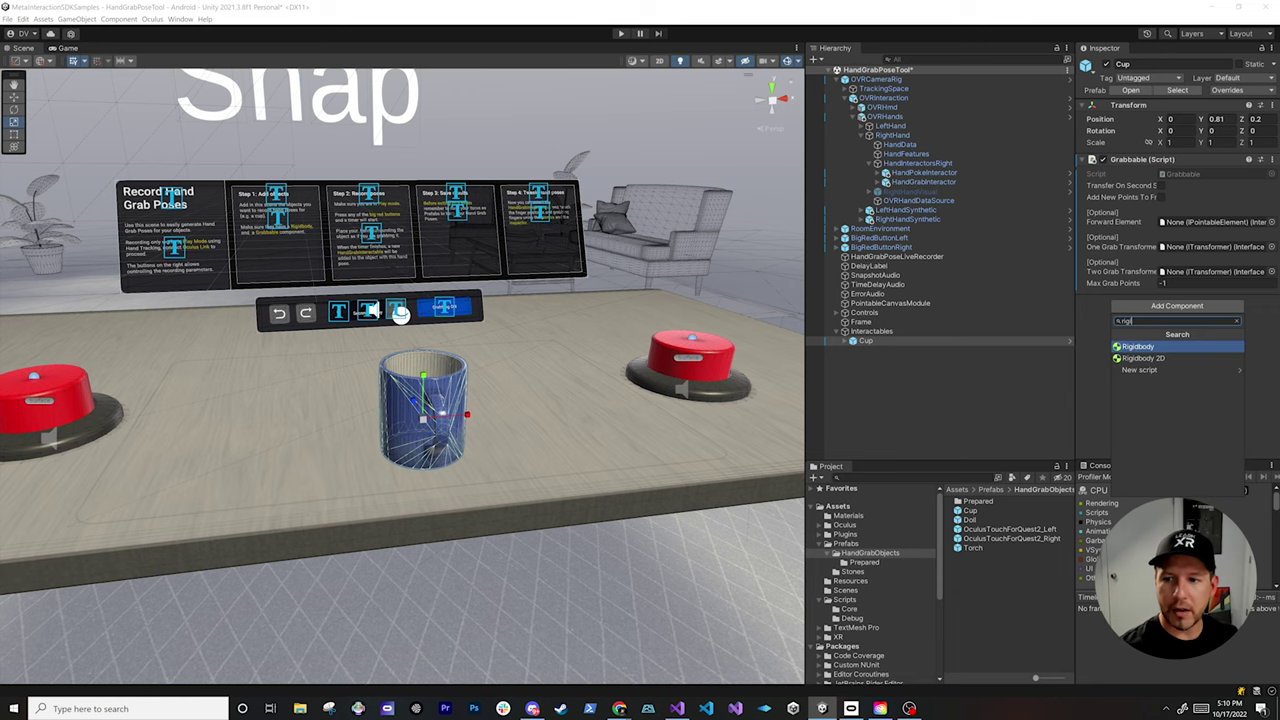
pyautogui.press('Return')
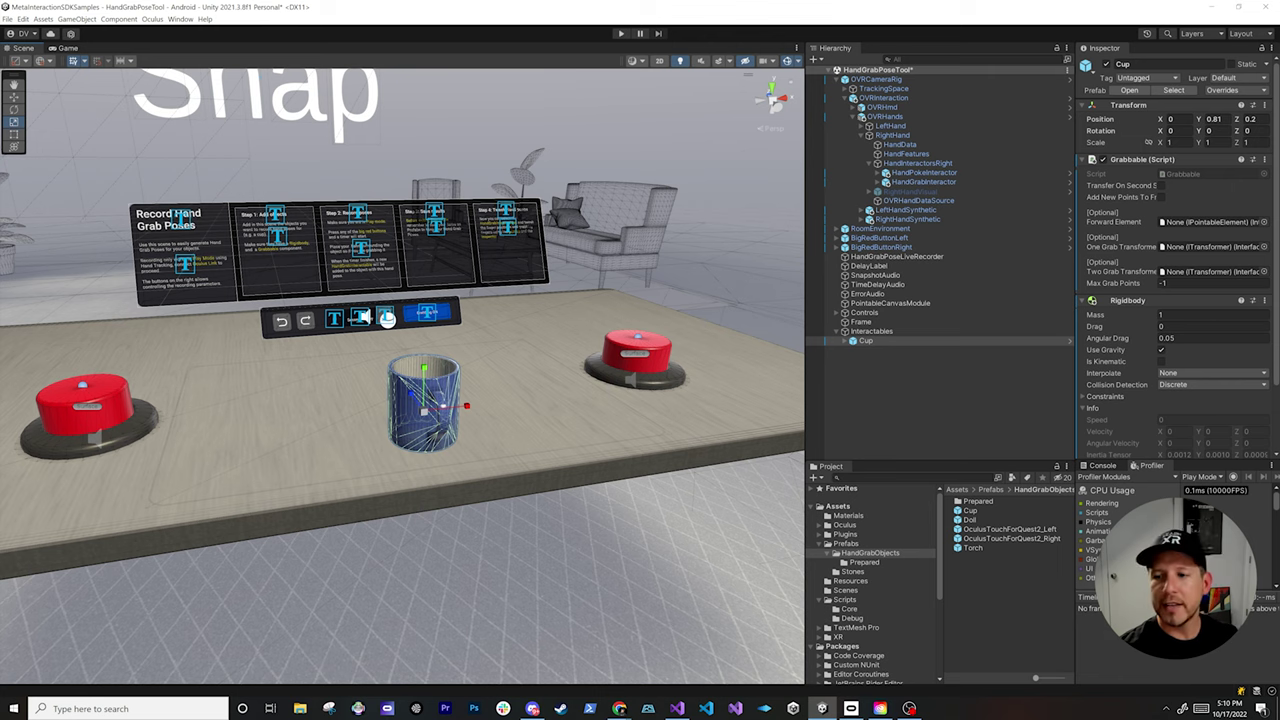
pyautogui.scroll(-3, 1178, 257)
pyautogui.click(1128, 221)
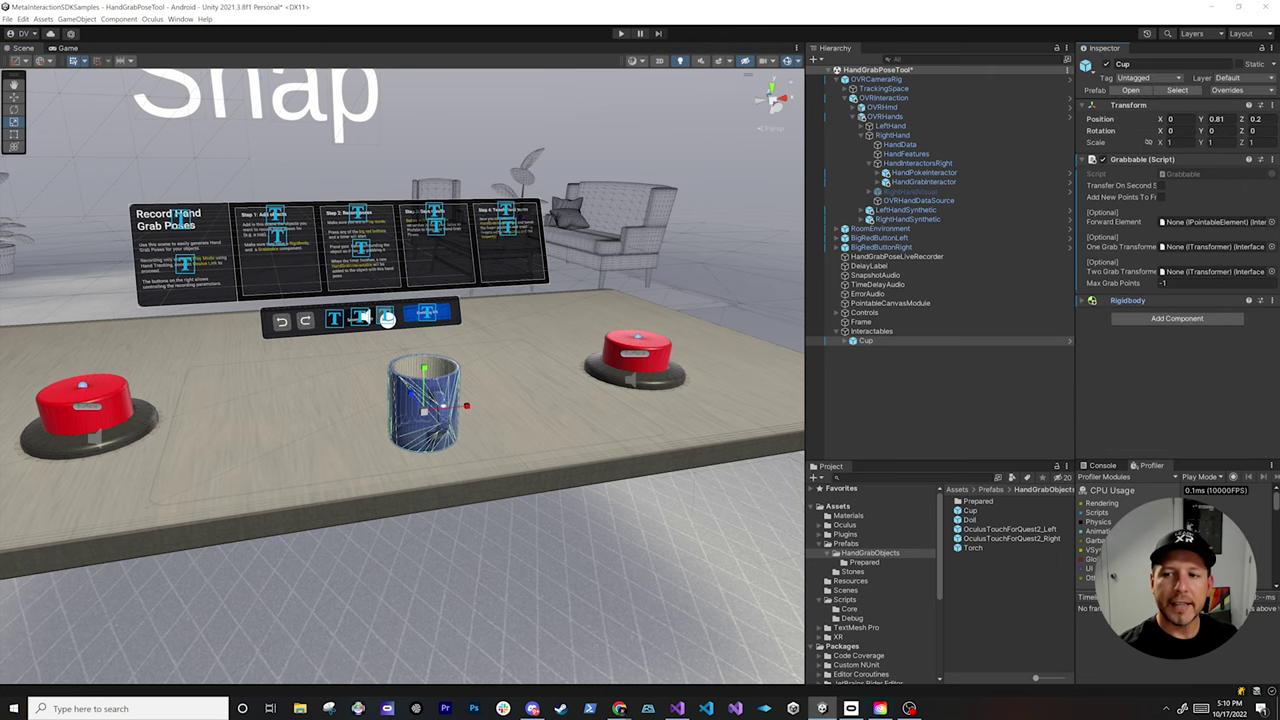
pyautogui.click(1142, 160)
# Add a Physics Grabbable component to the cup
pyautogui.click(1177, 190)
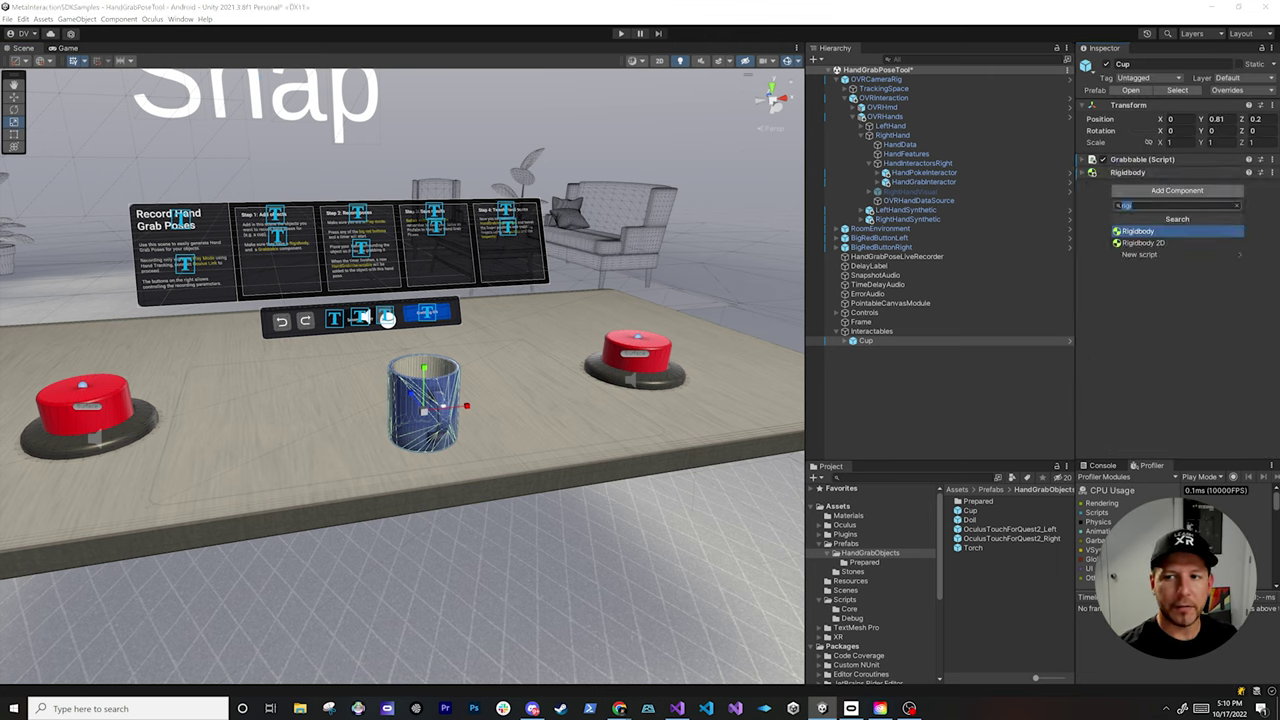
pyautogui.write('physic')
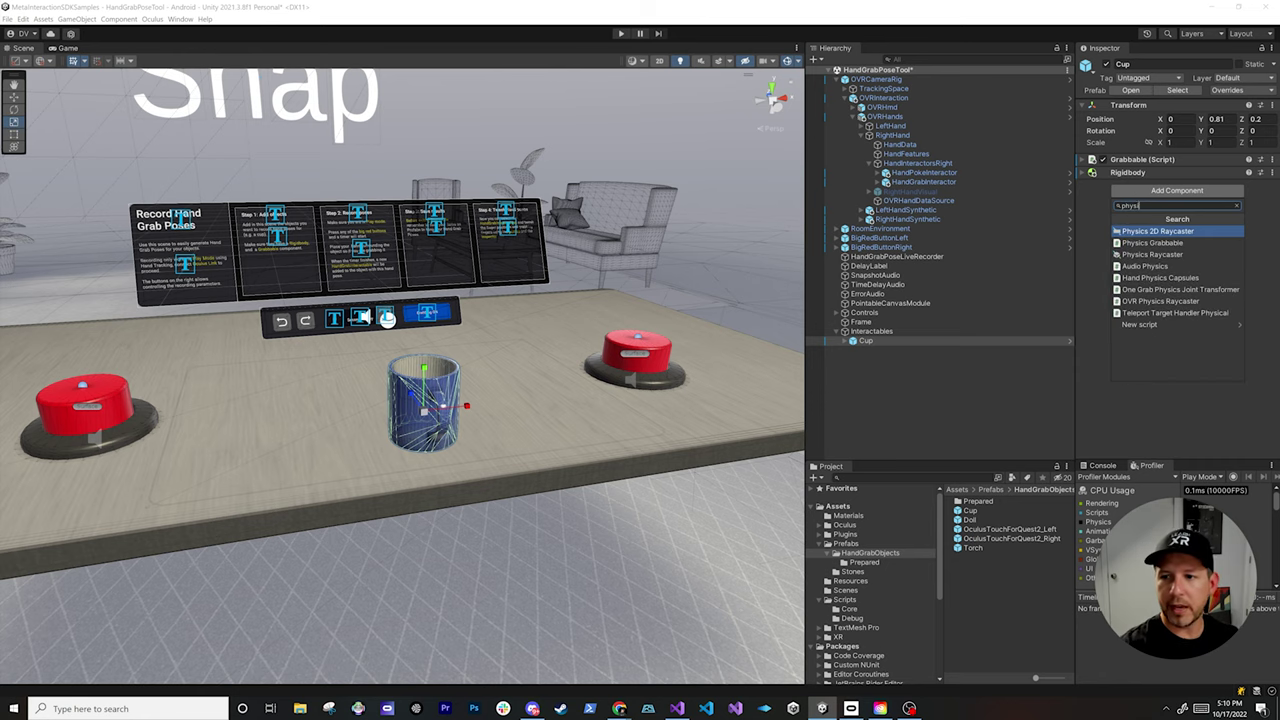
pyautogui.press('Down')
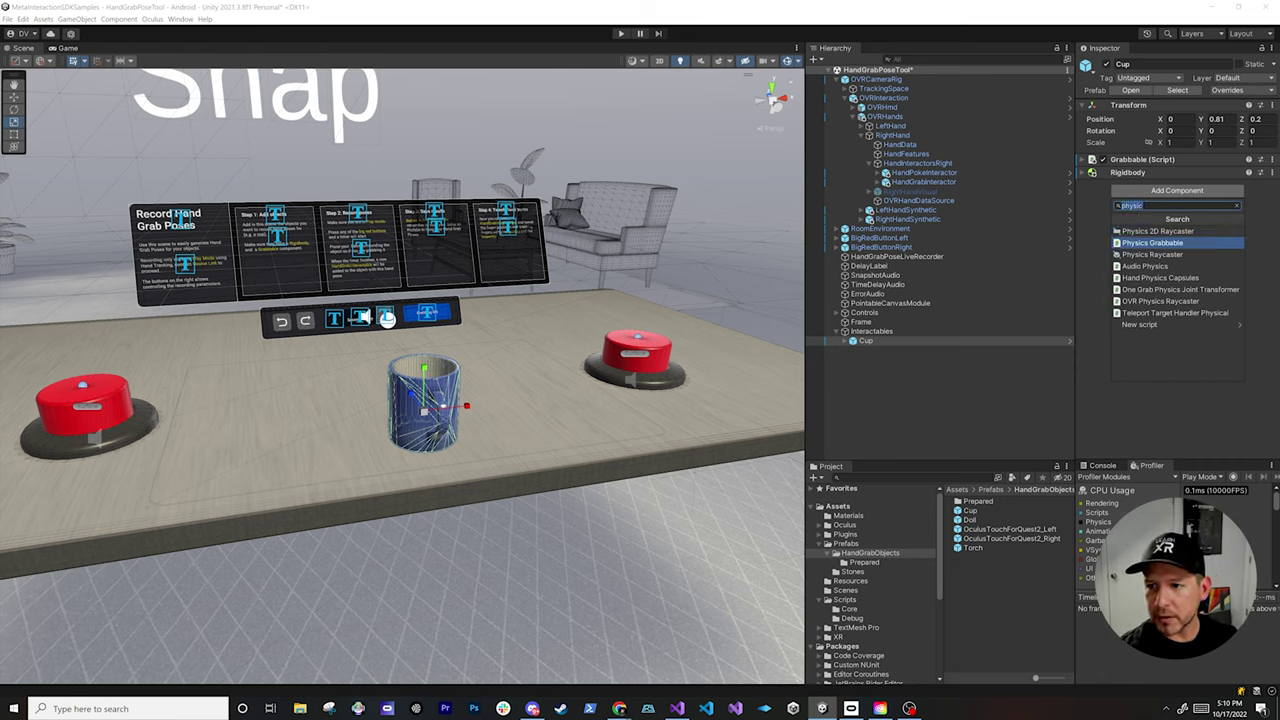
pyautogui.press('Return')
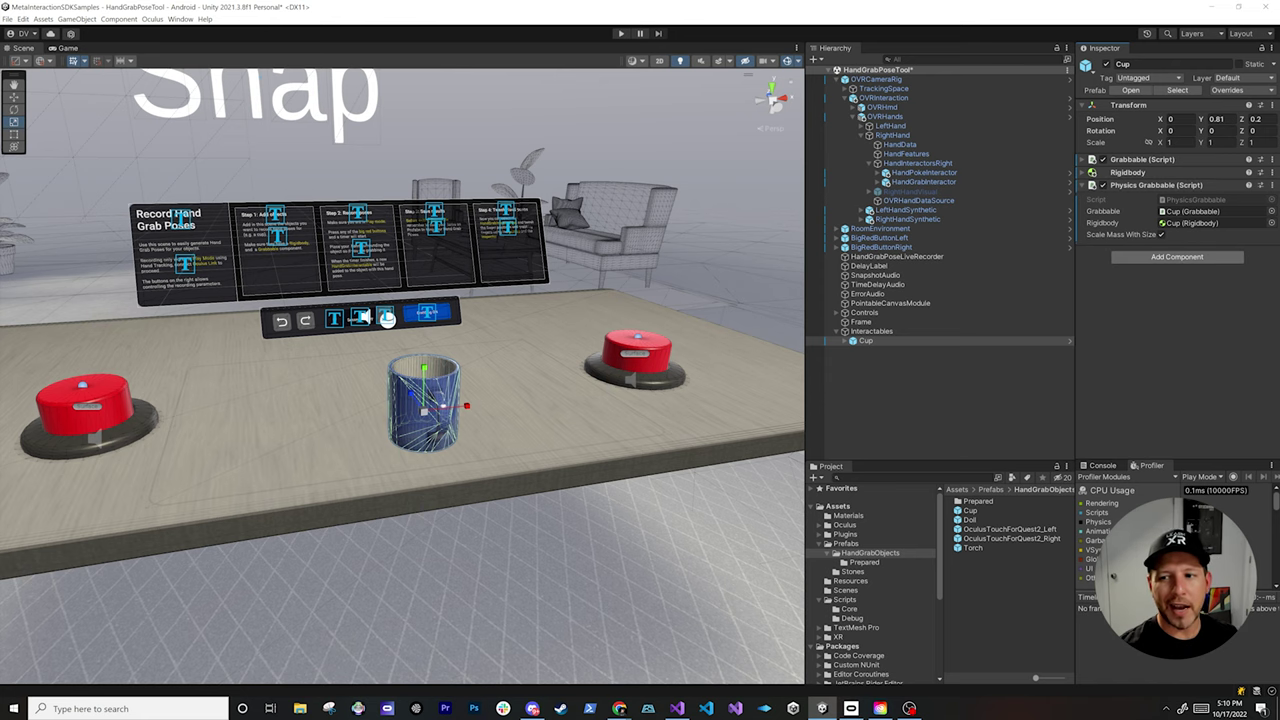
pyautogui.click(1177, 256)
pyautogui.write('physic')
pyautogui.write('one')
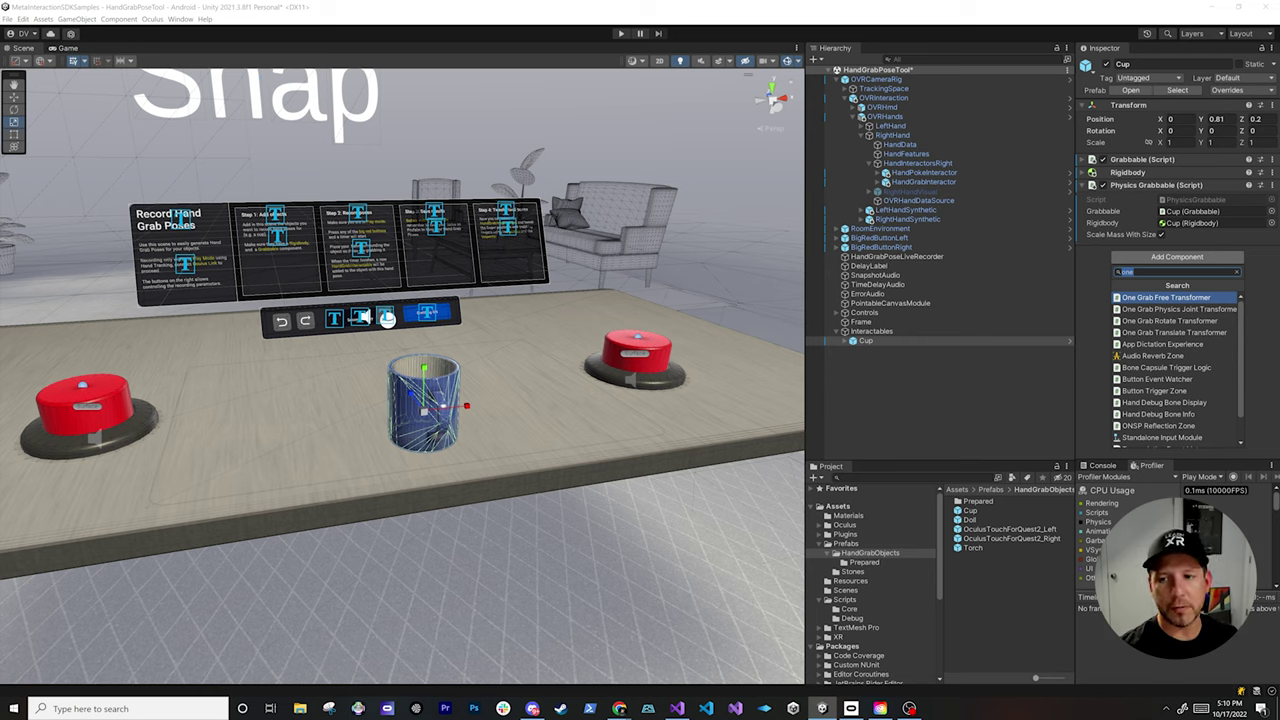
pyautogui.scroll(-6, 403, 376)
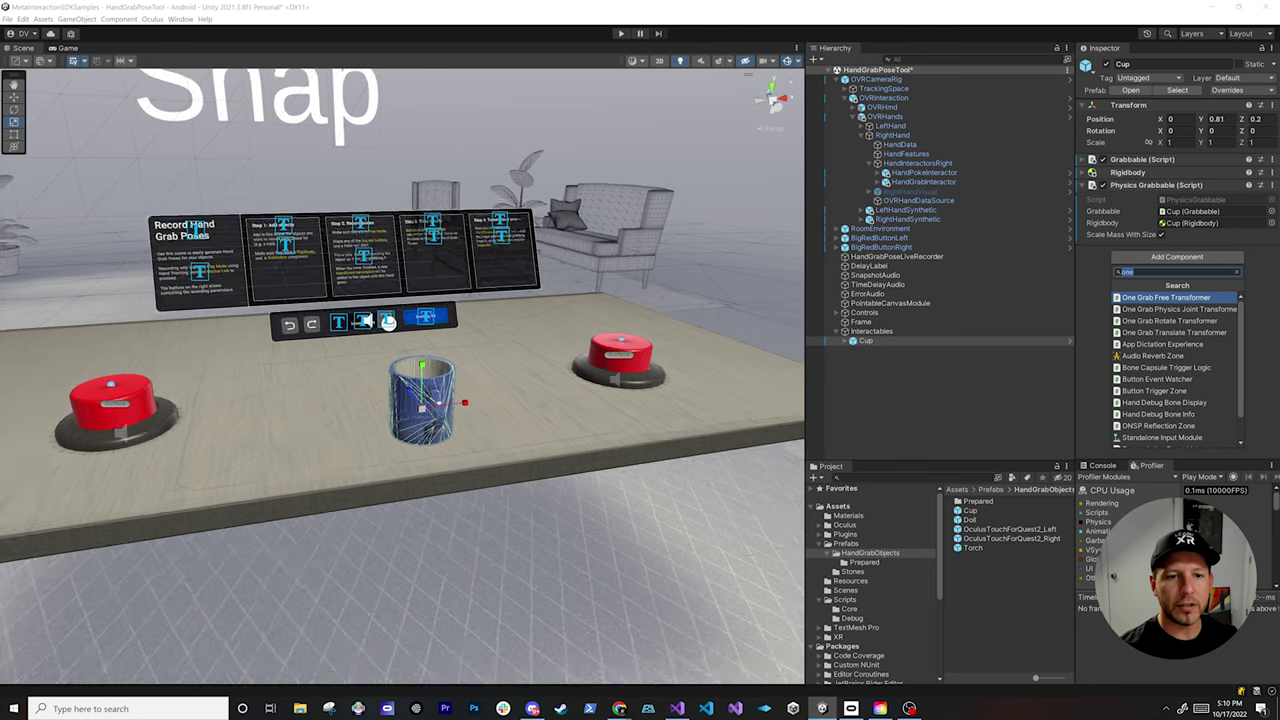
pyautogui.scroll(4, 403, 376)
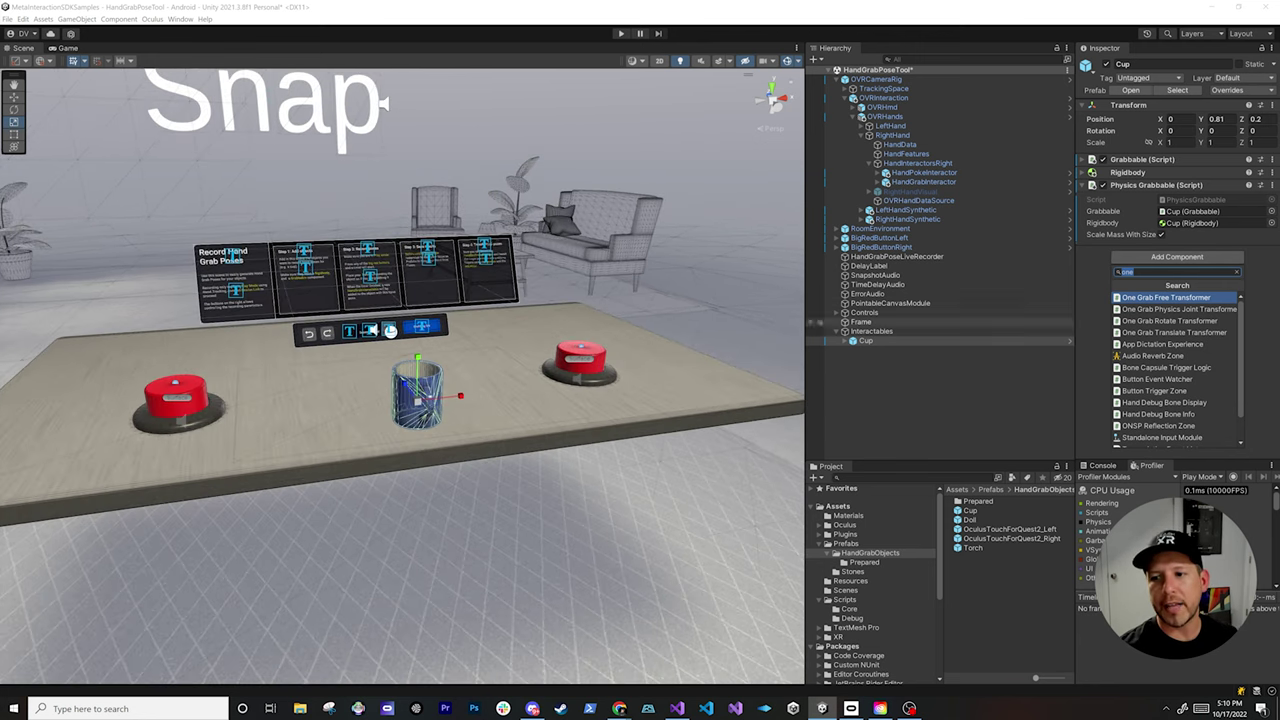
pyautogui.press('Escape')
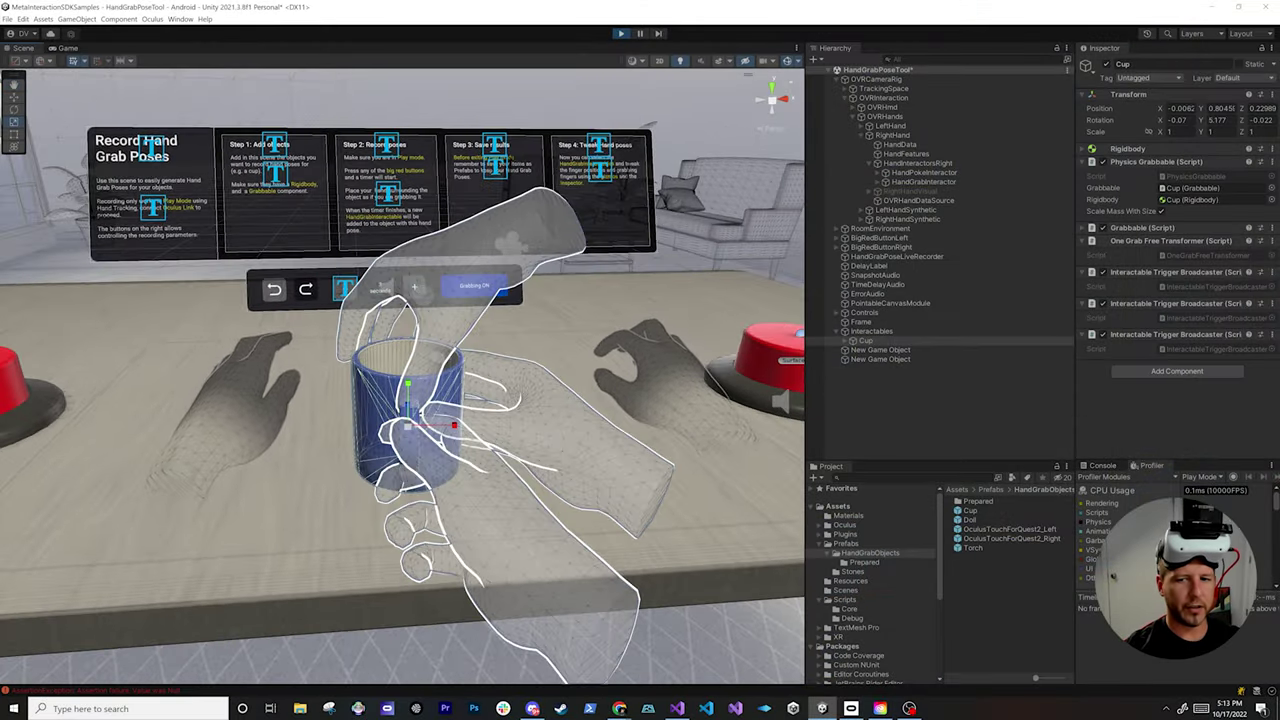
# Save the running scene's Cup with its recorded HandGrabInteractable children as a prefab in the Prepared folder, and exit Play mode
pyautogui.click(845, 341)
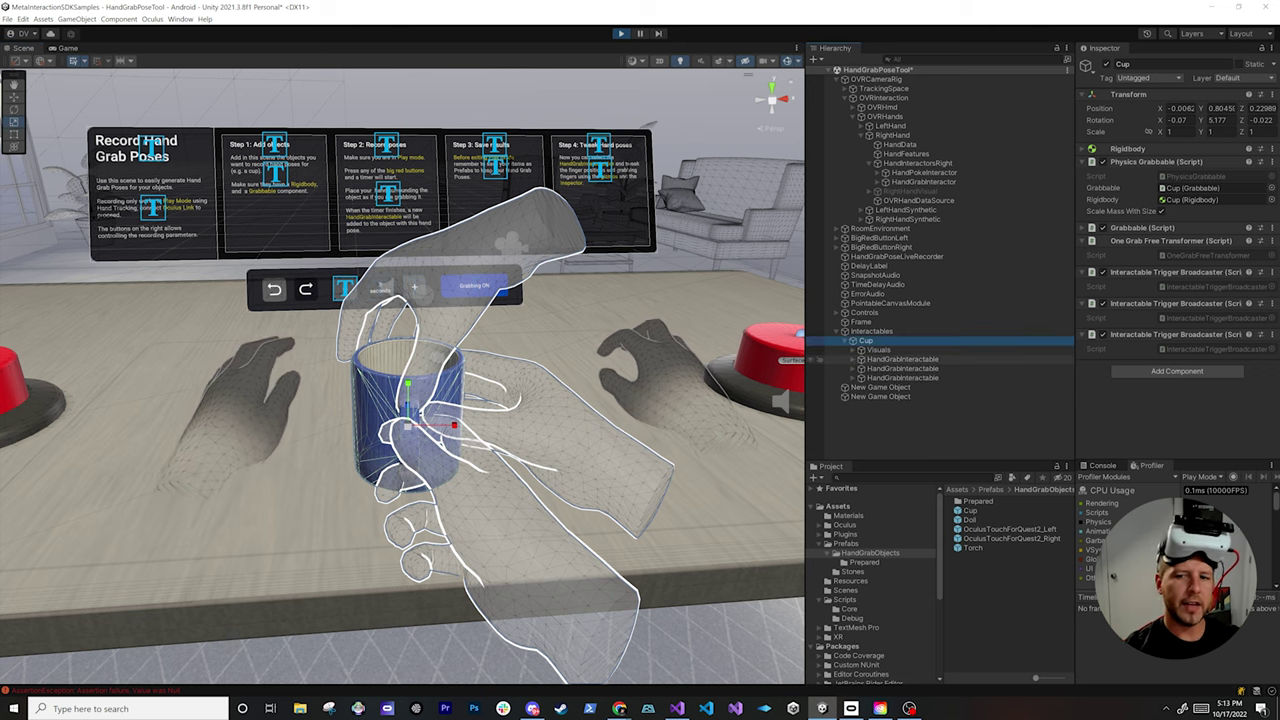
pyautogui.click(818, 359)
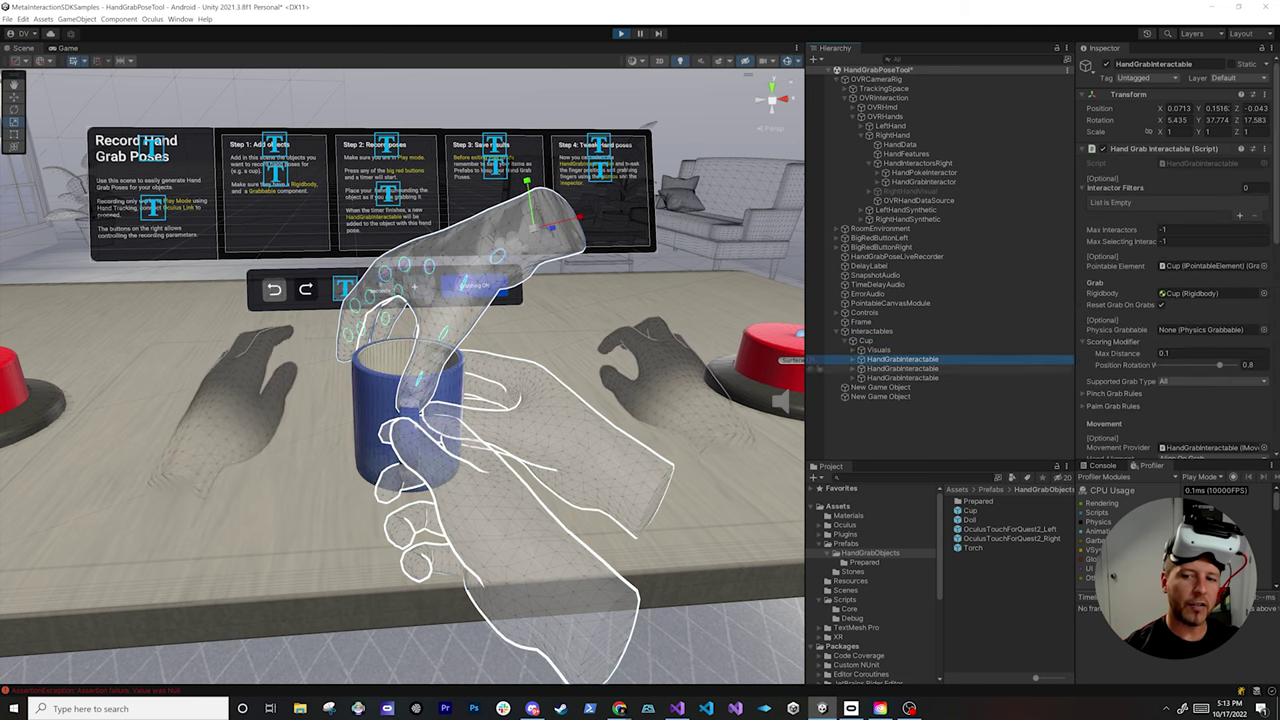
pyautogui.click(818, 368)
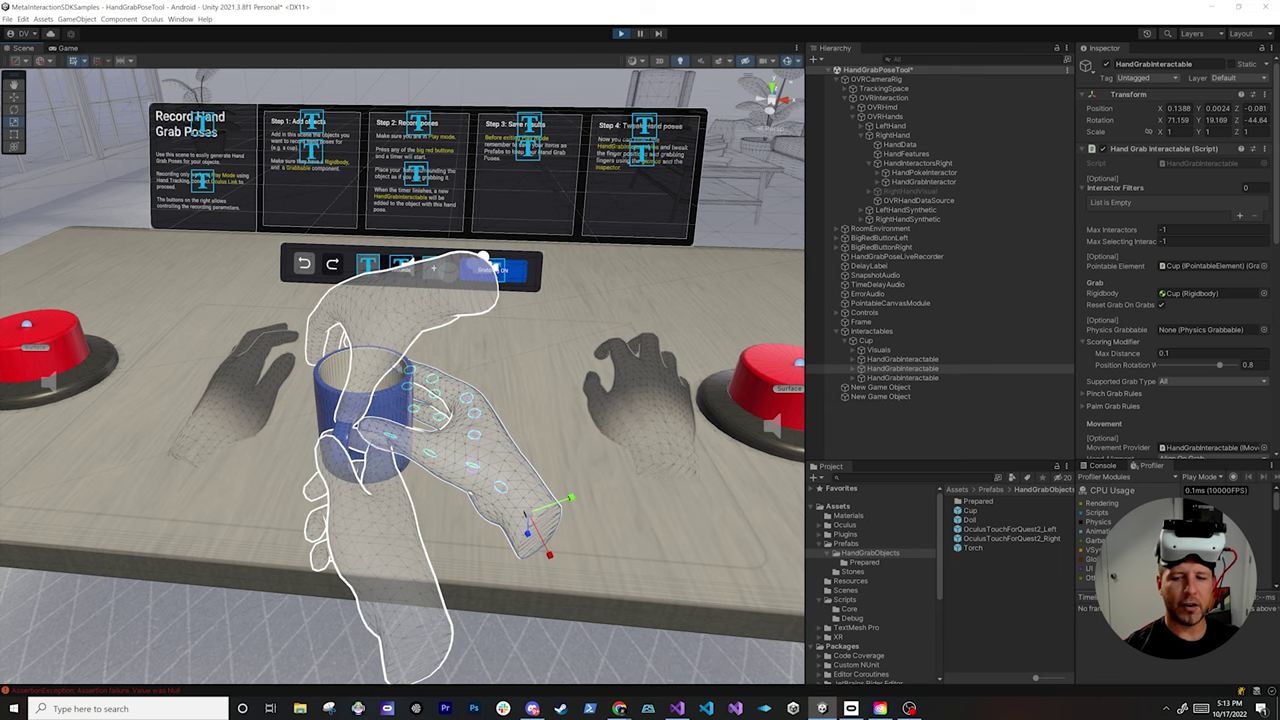
pyautogui.doubleClick(978, 501)
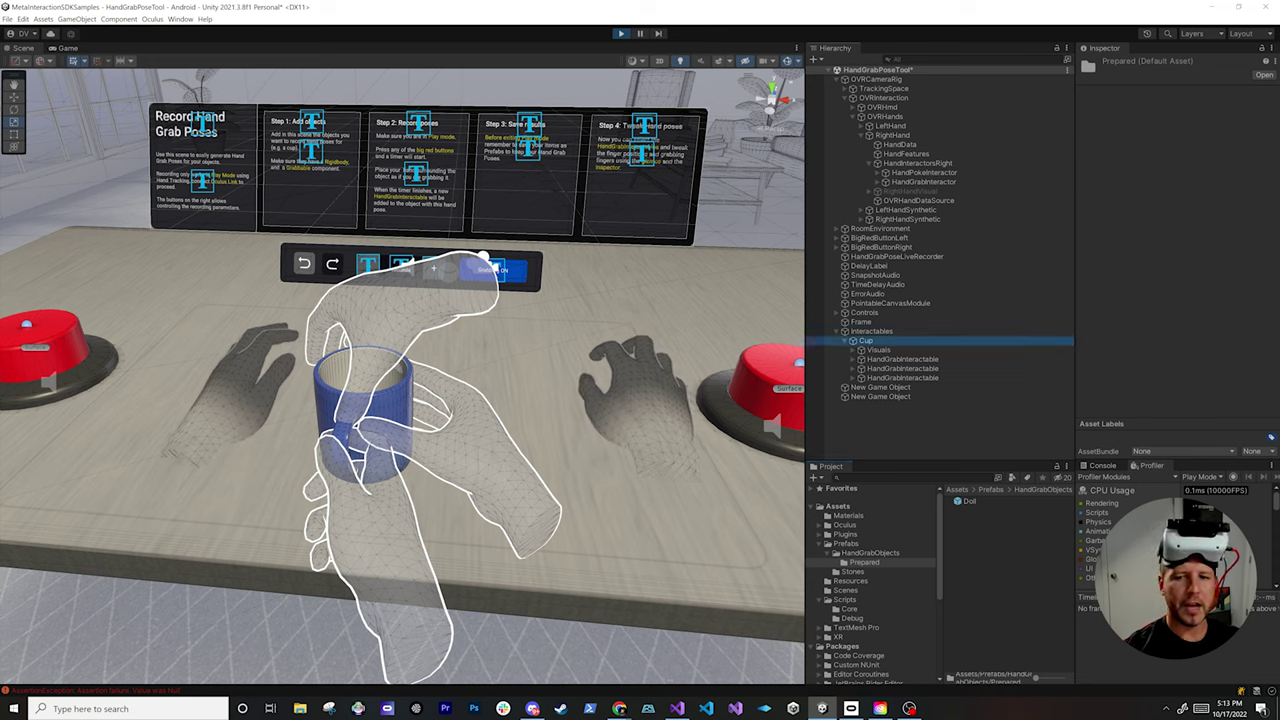
pyautogui.moveTo(866, 340); pyautogui.dragTo(962, 502)
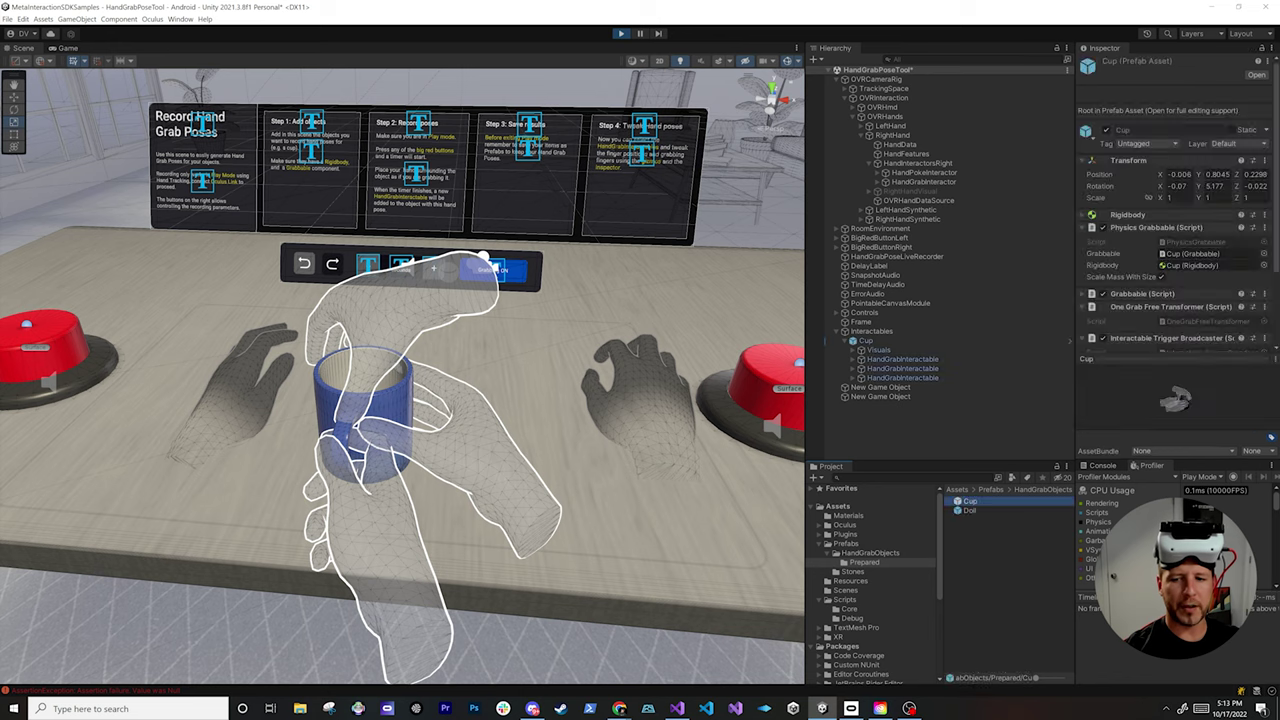
pyautogui.hotkey('ctrl', 'p')
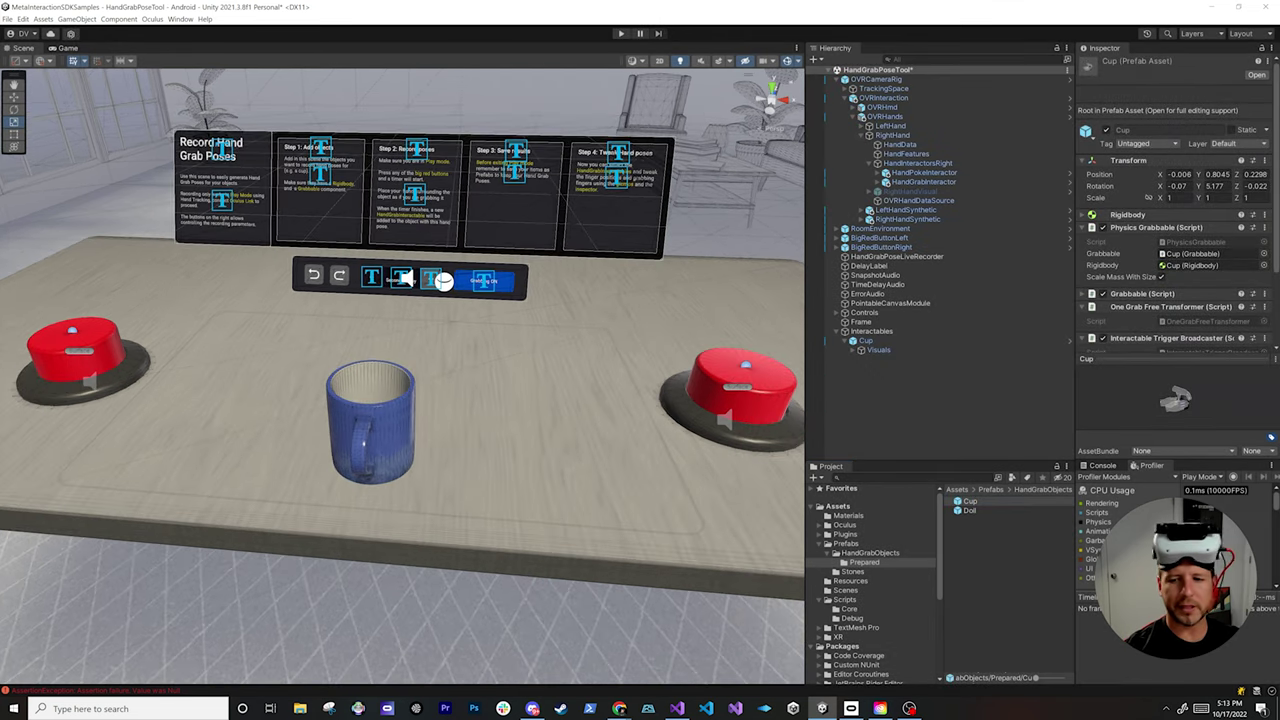
# Delete the Doll prefab from the Prepared folder
pyautogui.click(970, 511)
pyautogui.press('Delete')
pyautogui.press('Return')
# Open the Cup prefab in the Prepared folder, examine its recorded hand poses and return to the scene
pyautogui.click(970, 501)
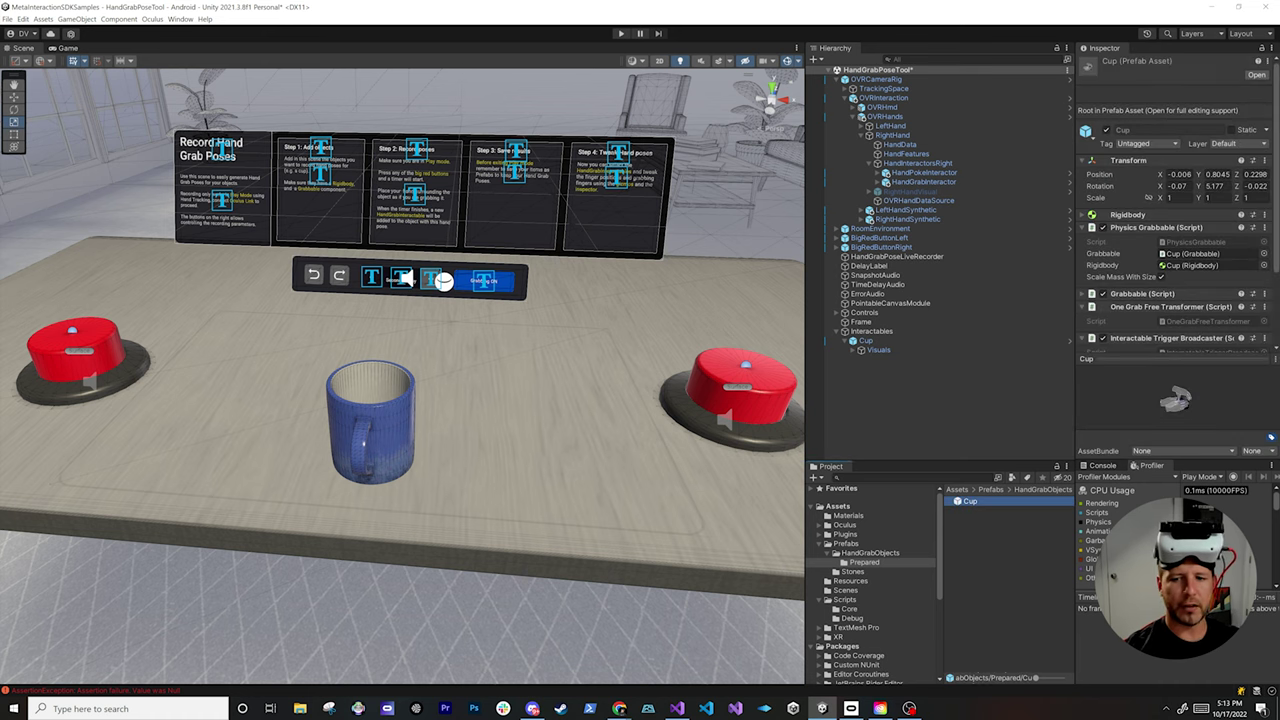
pyautogui.doubleClick(969, 501)
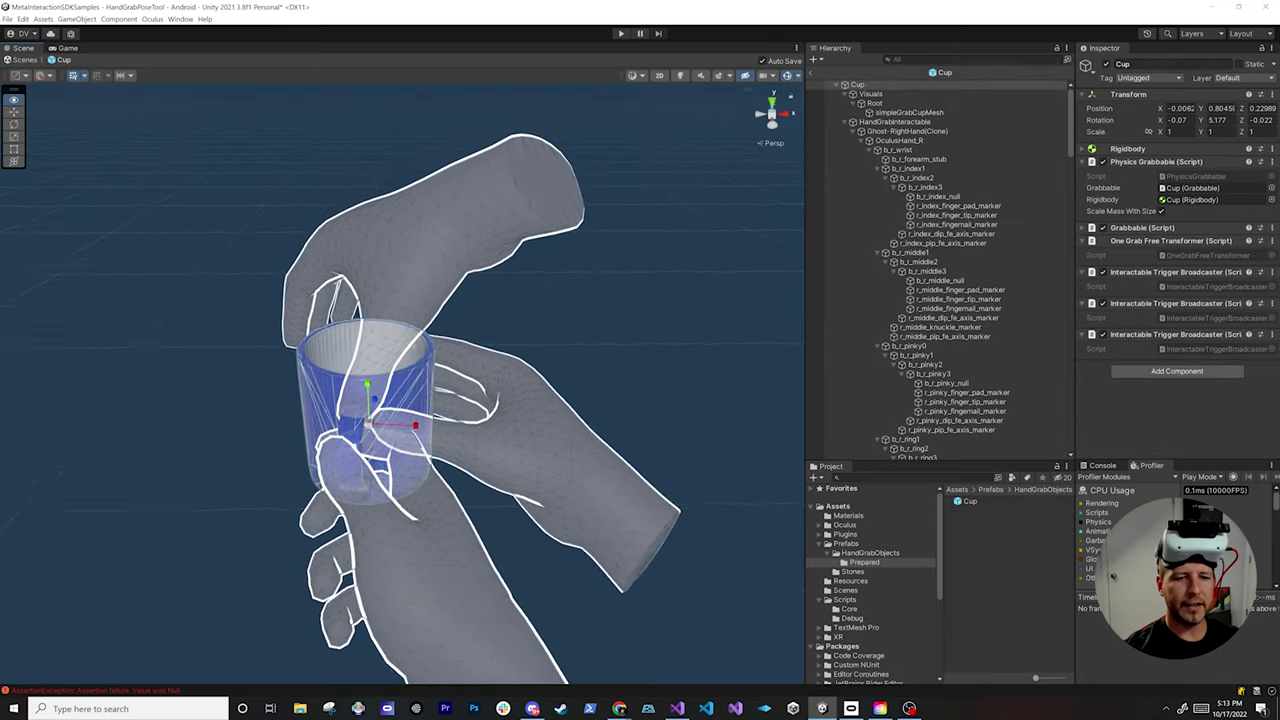
pyautogui.keyDown('alt'); pyautogui.moveTo(440, 460); pyautogui.dragTo(300, 485); pyautogui.keyUp('alt')
pyautogui.click(845, 122)
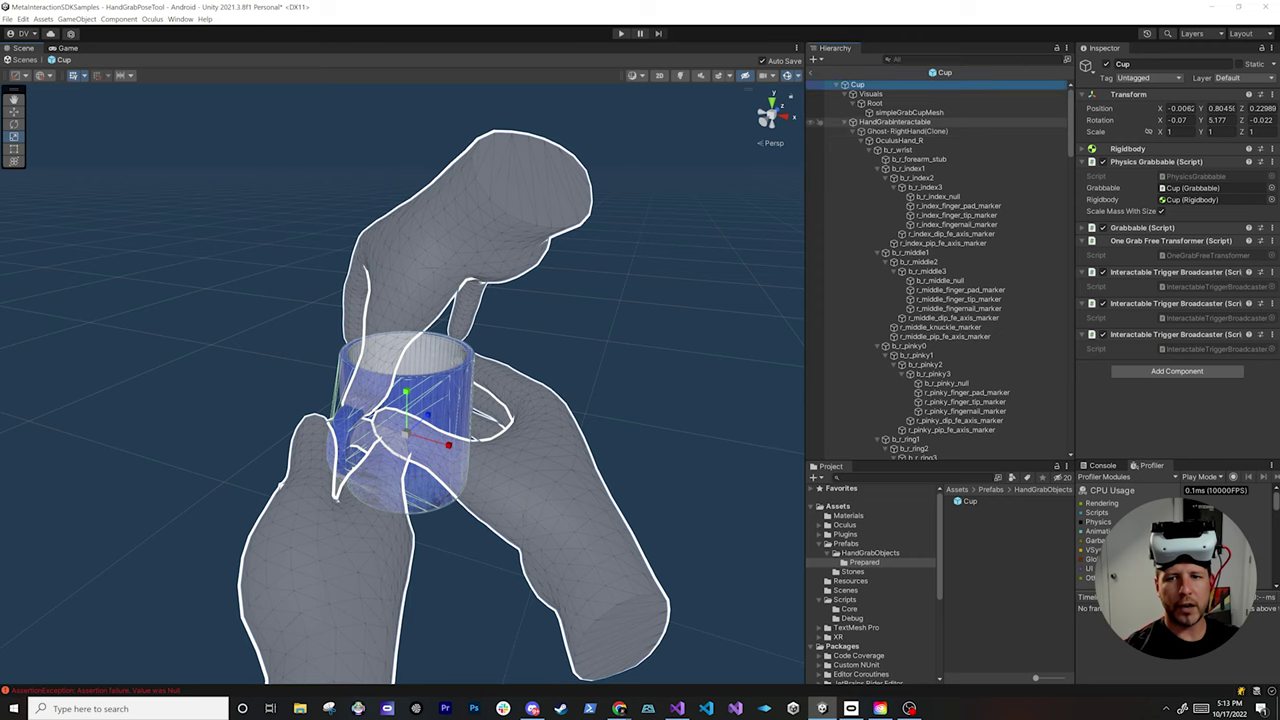
pyautogui.click(811, 72)
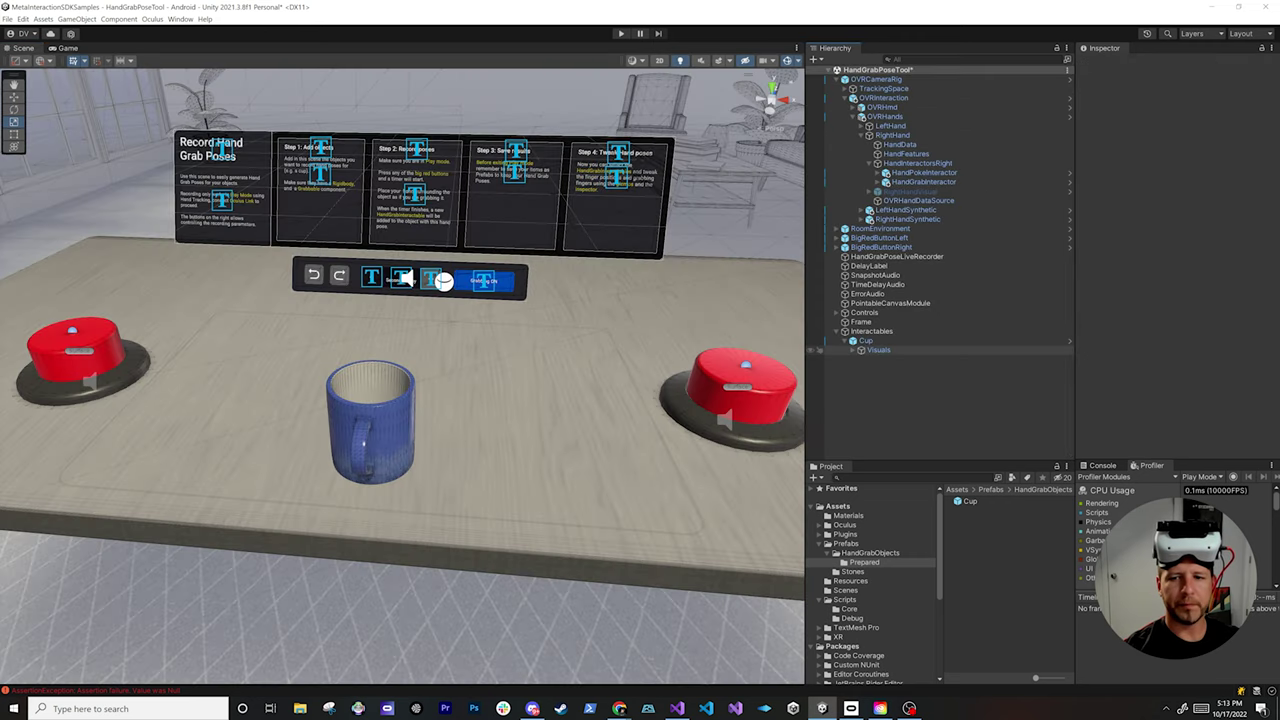
# Deactivate the original Cup object under Interactables
pyautogui.click(866, 341)
pyautogui.click(845, 341)
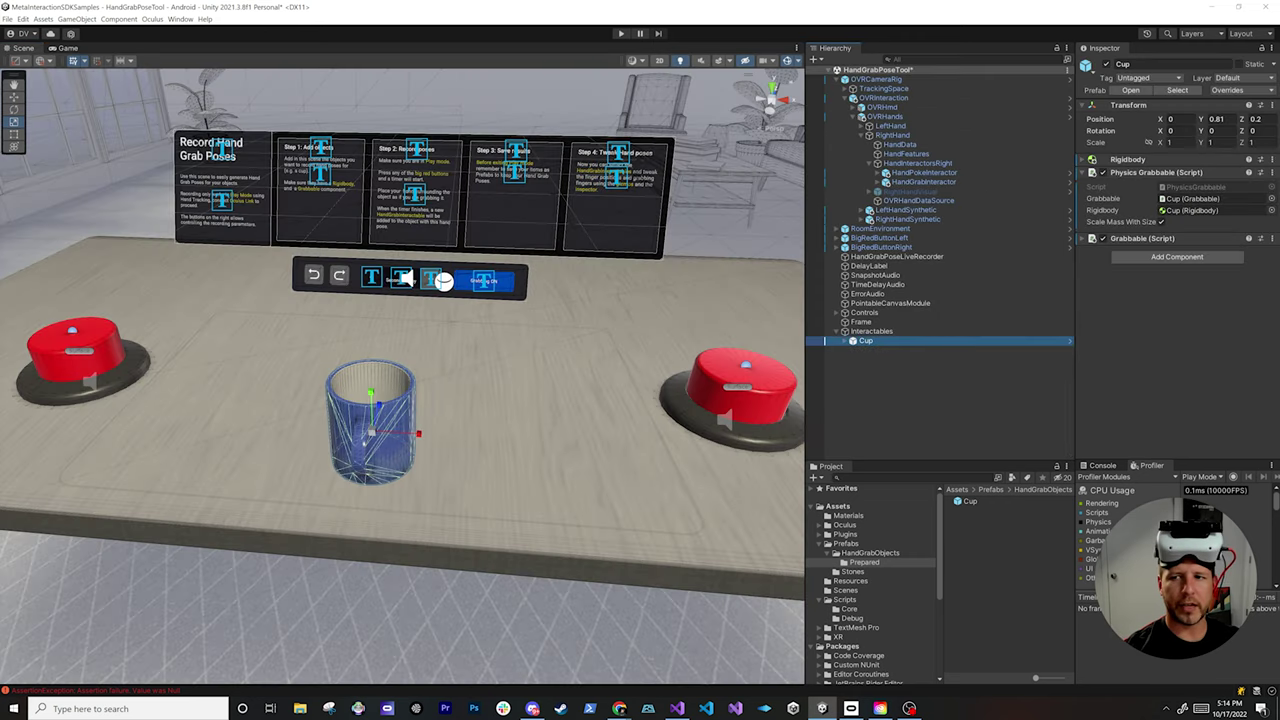
pyautogui.click(1107, 64)
pyautogui.click(925, 400)
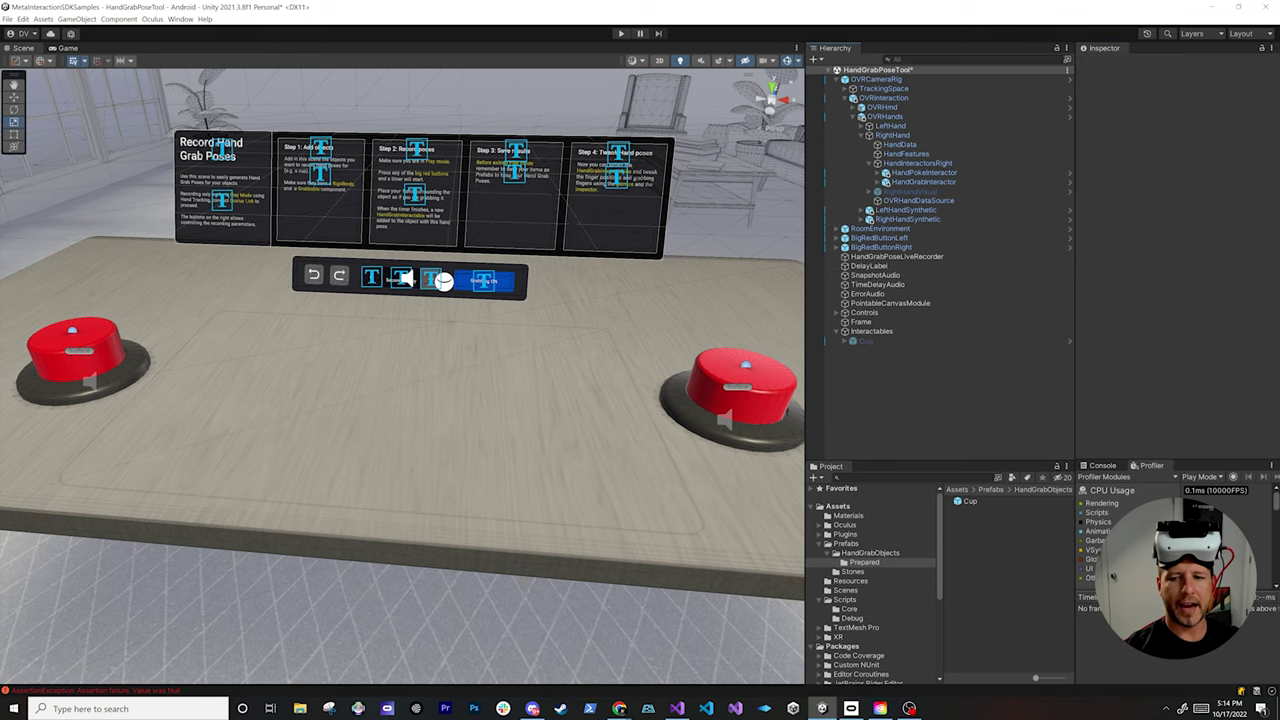
# Place the Cup prefab from the Prepared folder under Interactables in the scene
pyautogui.moveTo(970, 501); pyautogui.dragTo(872, 346)
pyautogui.scroll(5, 402, 400)
pyautogui.scroll(4, 402, 400)
pyautogui.moveTo(402, 400)
pyautogui.keyDown('alt'); pyautogui.mouseDown()
pyautogui.moveTo(570, 385)
pyautogui.moveTo(340, 410)
pyautogui.moveTo(520, 420)
pyautogui.moveTo(415, 418)
pyautogui.mouseUp(); pyautogui.keyUp('alt')
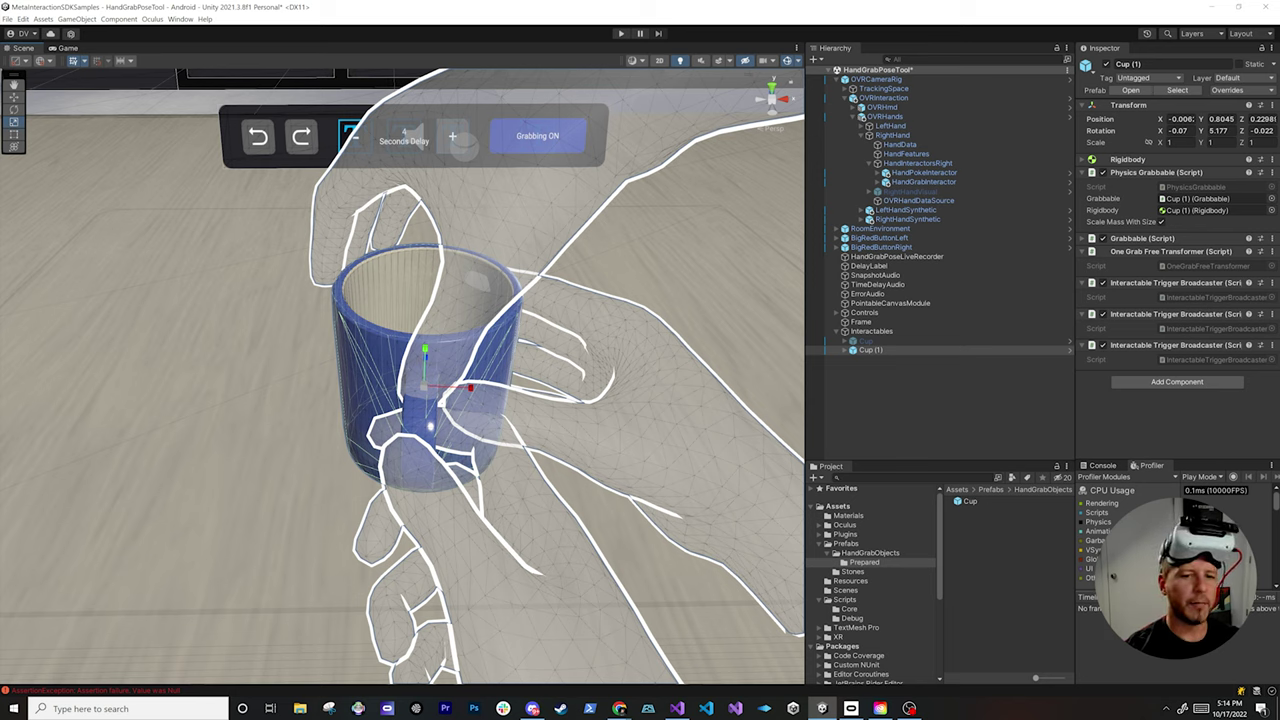
# Rename the newly placed cup object as Cup
pyautogui.click(812, 350)
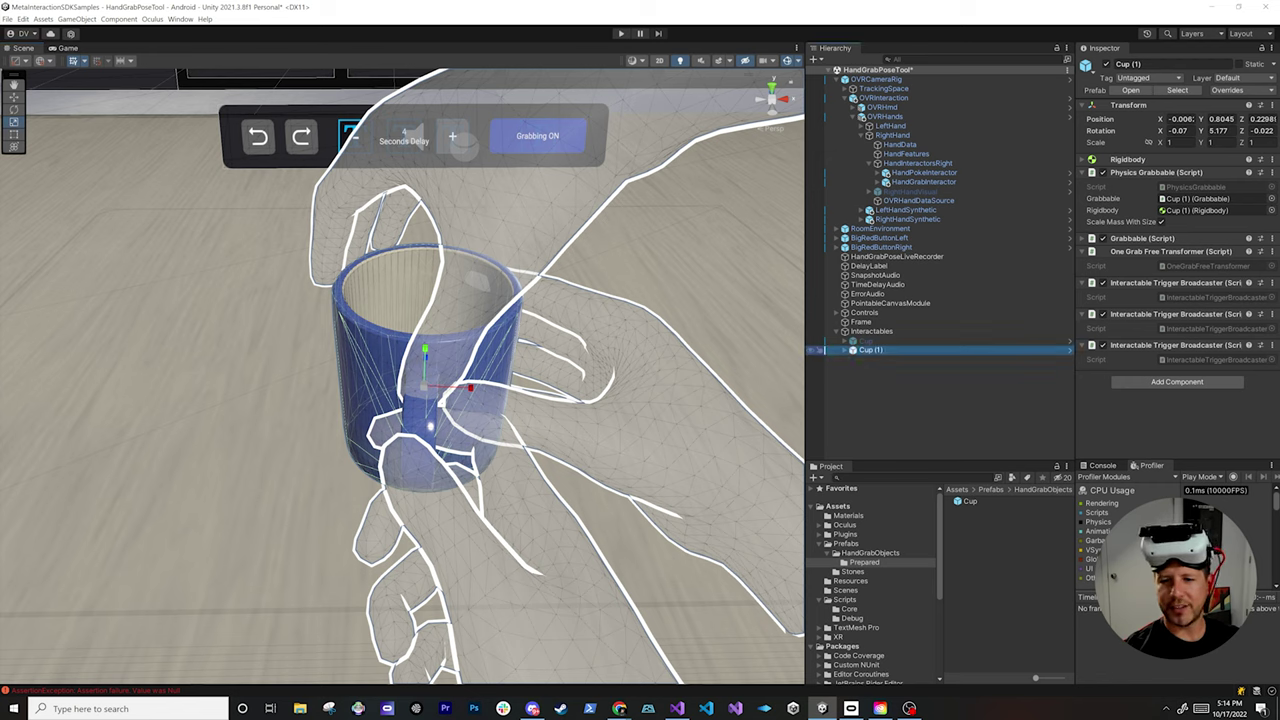
pyautogui.press('F2')
pyautogui.write('Cup')
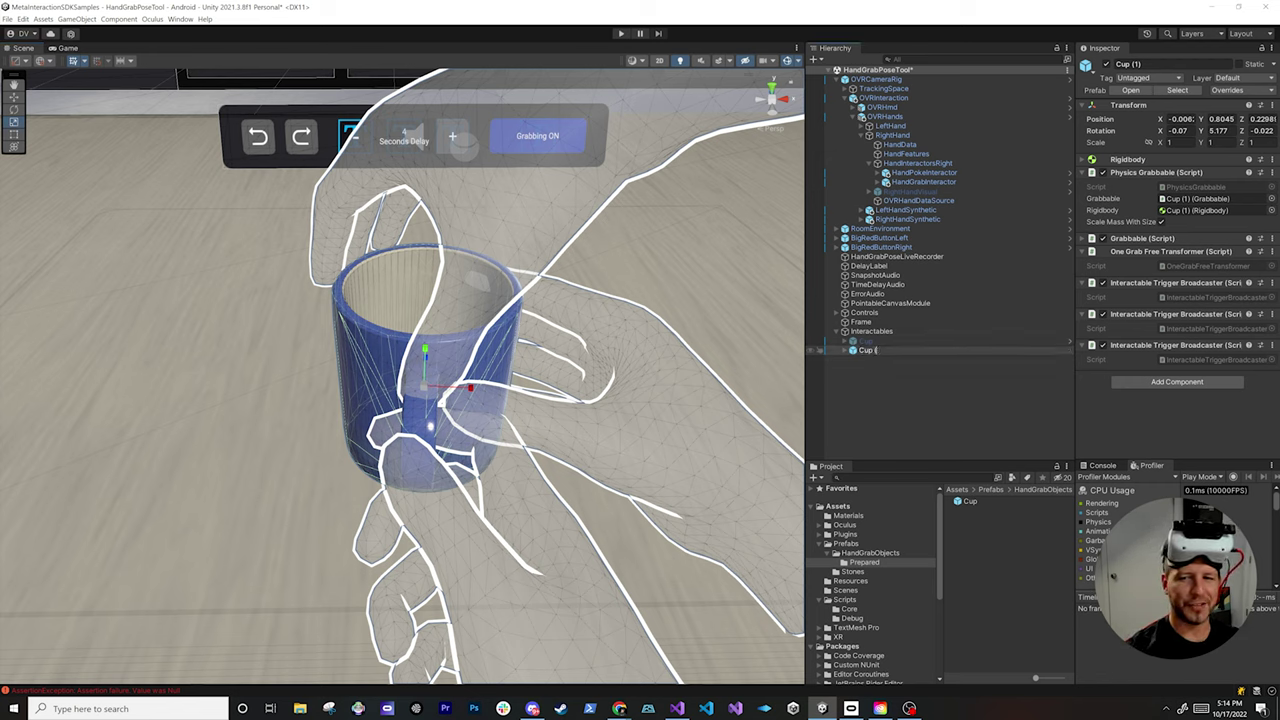
pyautogui.press('Return')
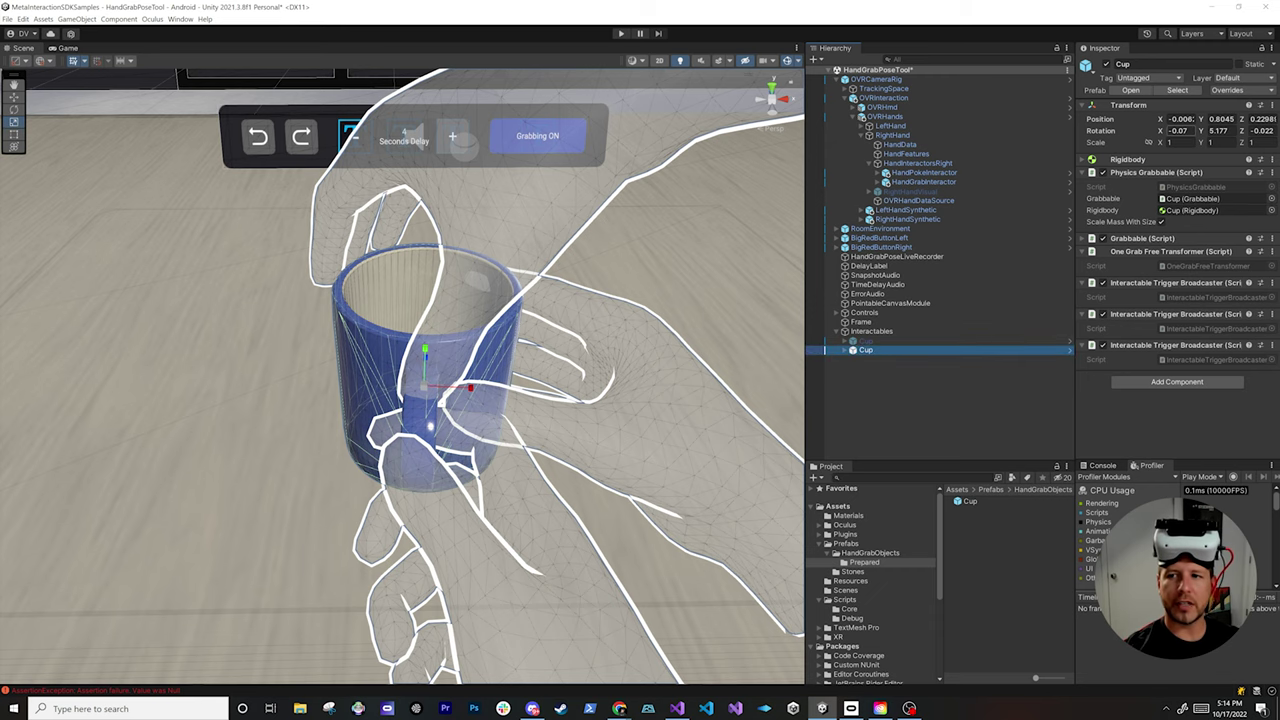
# Set the placed cup's position to X 0, Y 0.82 and Z 0.2
pyautogui.click(1181, 119)
pyautogui.write('0')
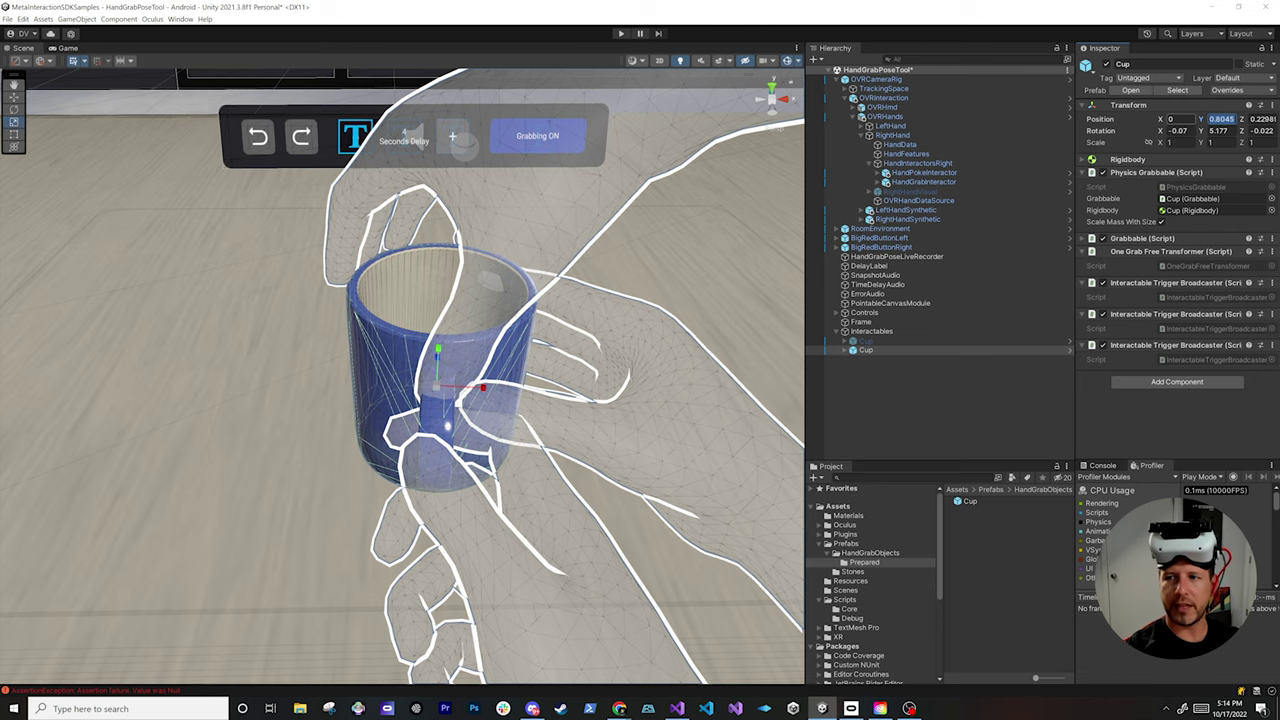
pyautogui.press('Tab')
pyautogui.write('0.8')
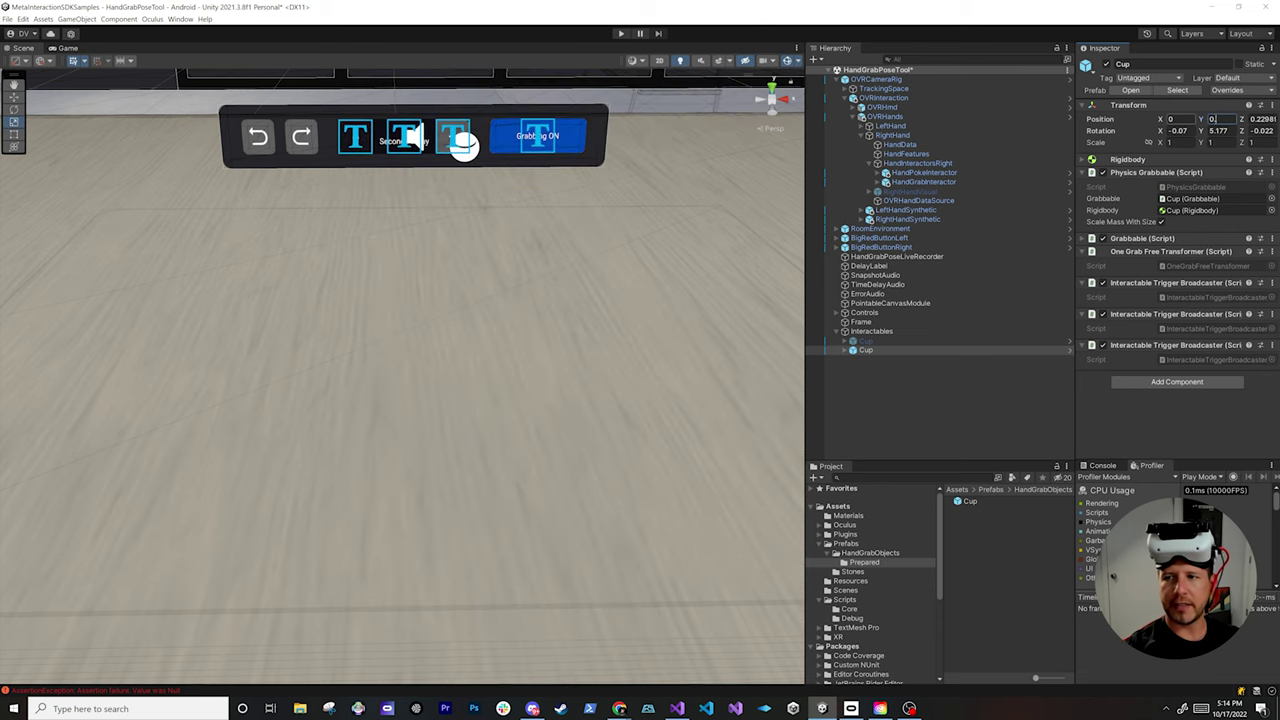
pyautogui.write('2')
pyautogui.press('Tab')
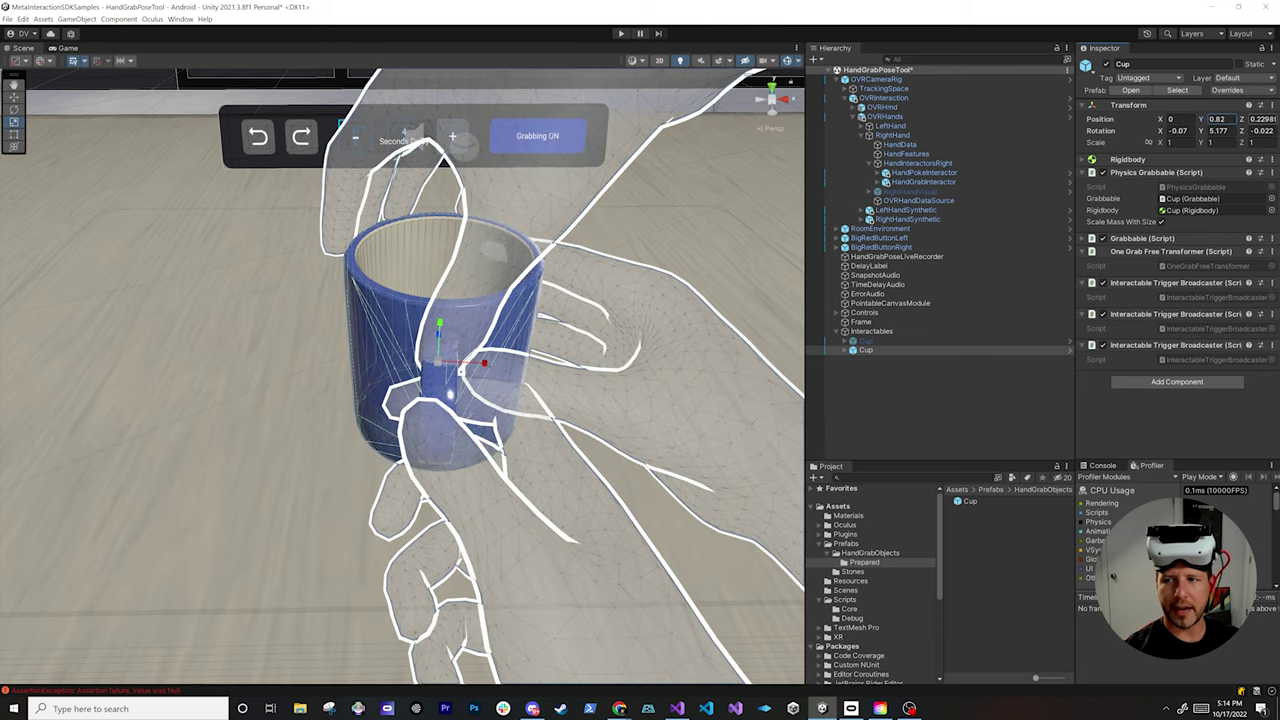
pyautogui.write('0.2')
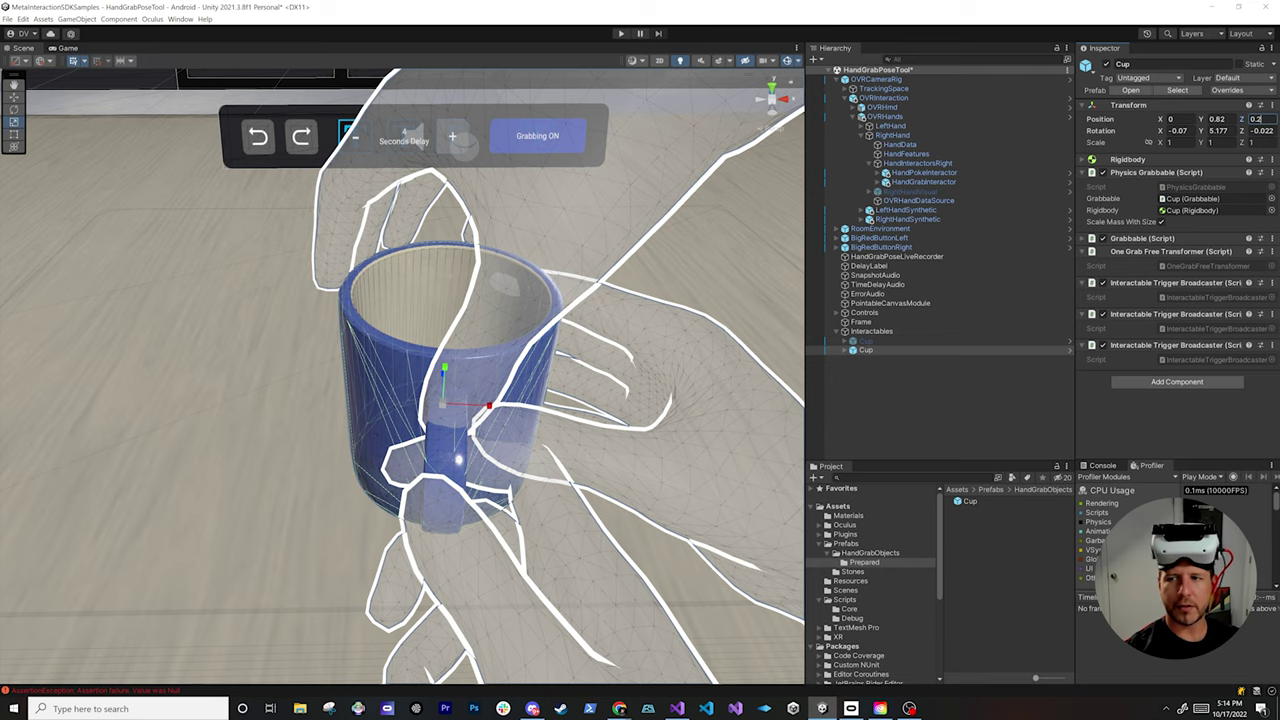
pyautogui.press('Tab')
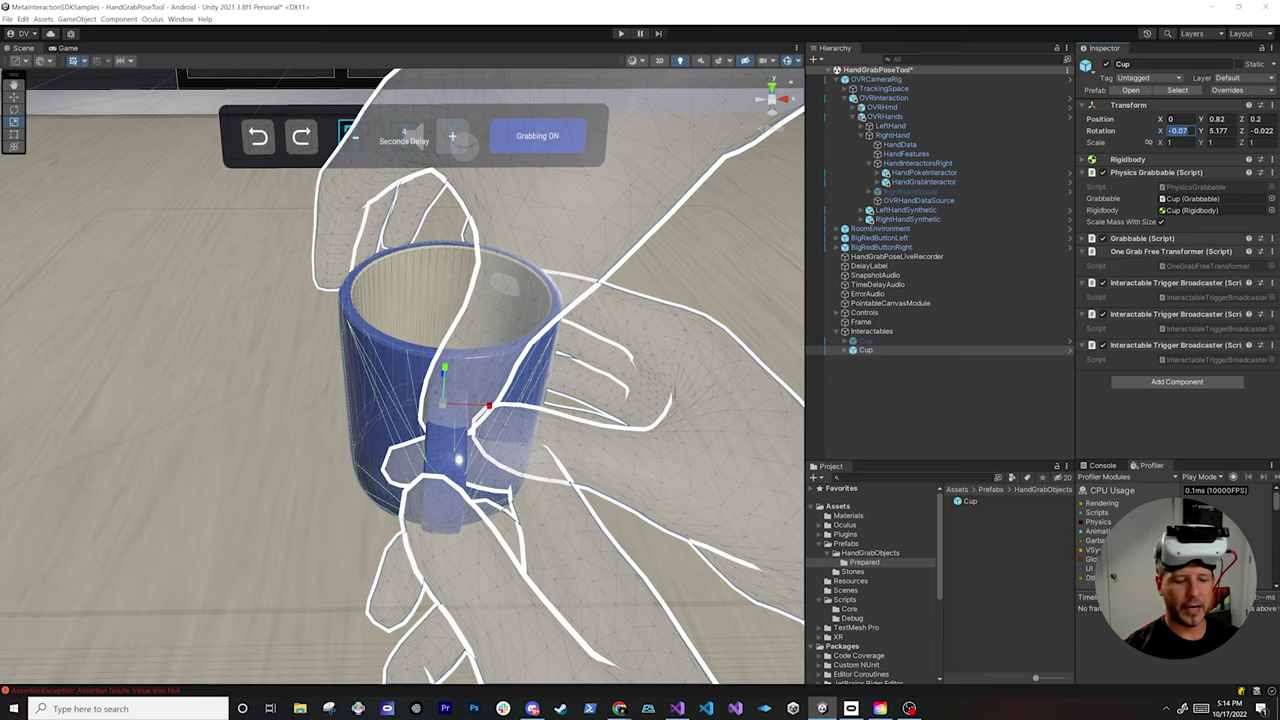
# Reset the placed cup's rotation to 0 on all three axes
pyautogui.write('0')
pyautogui.press('Tab')
pyautogui.write('0')
pyautogui.press('Tab')
pyautogui.write('0')
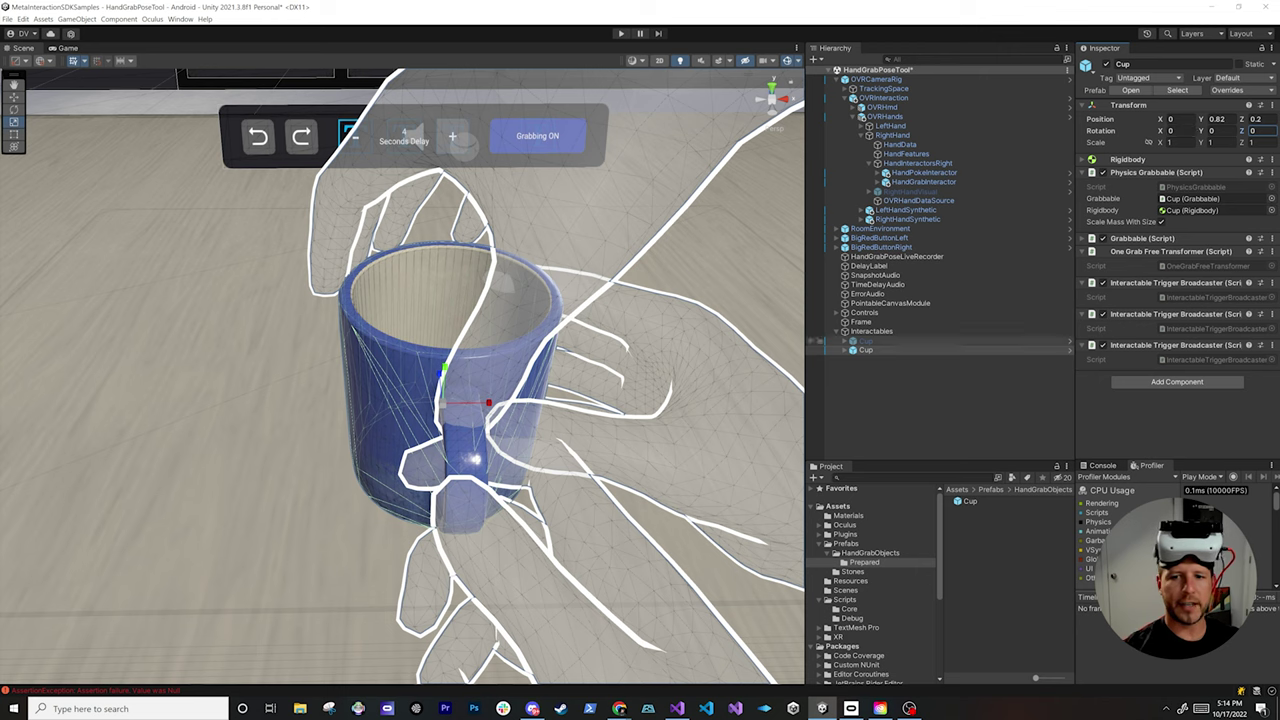
# Expand the placed cup's Visuals and Root hierarchy and inspect the simpleGrabCupMesh object
pyautogui.click(844, 350)
pyautogui.click(852, 359)
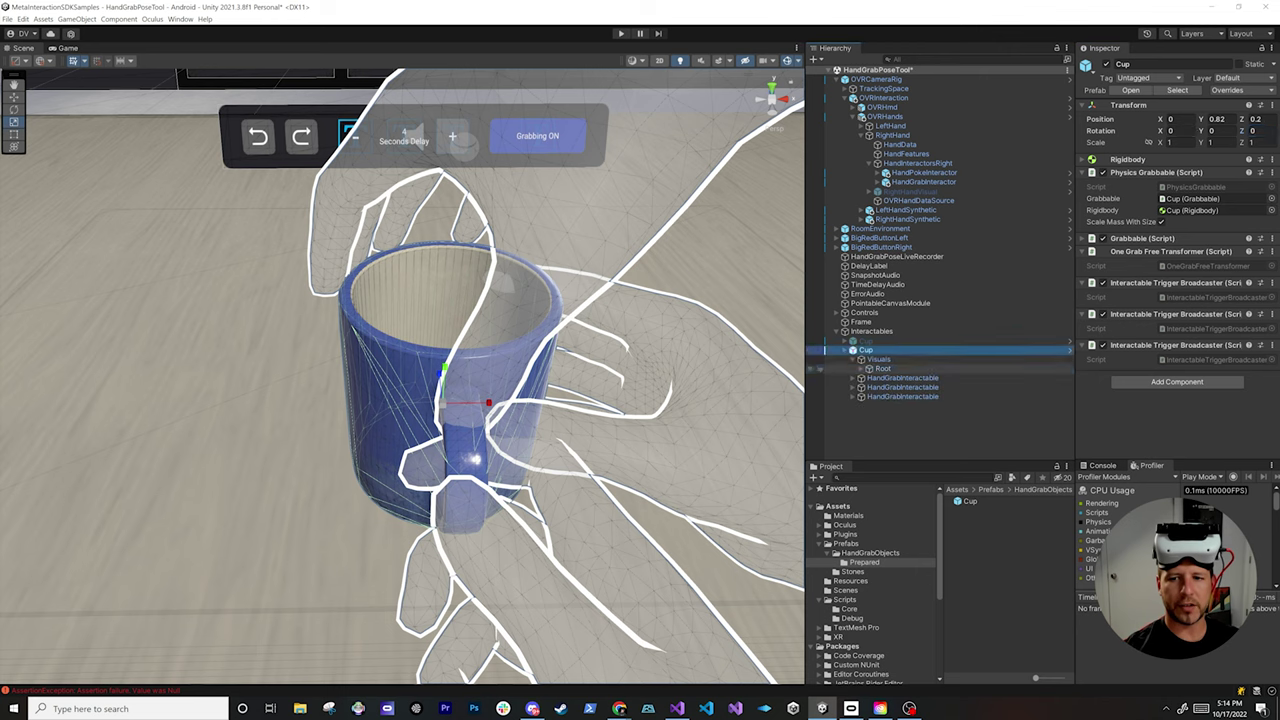
pyautogui.click(883, 369)
pyautogui.click(861, 369)
pyautogui.click(916, 378)
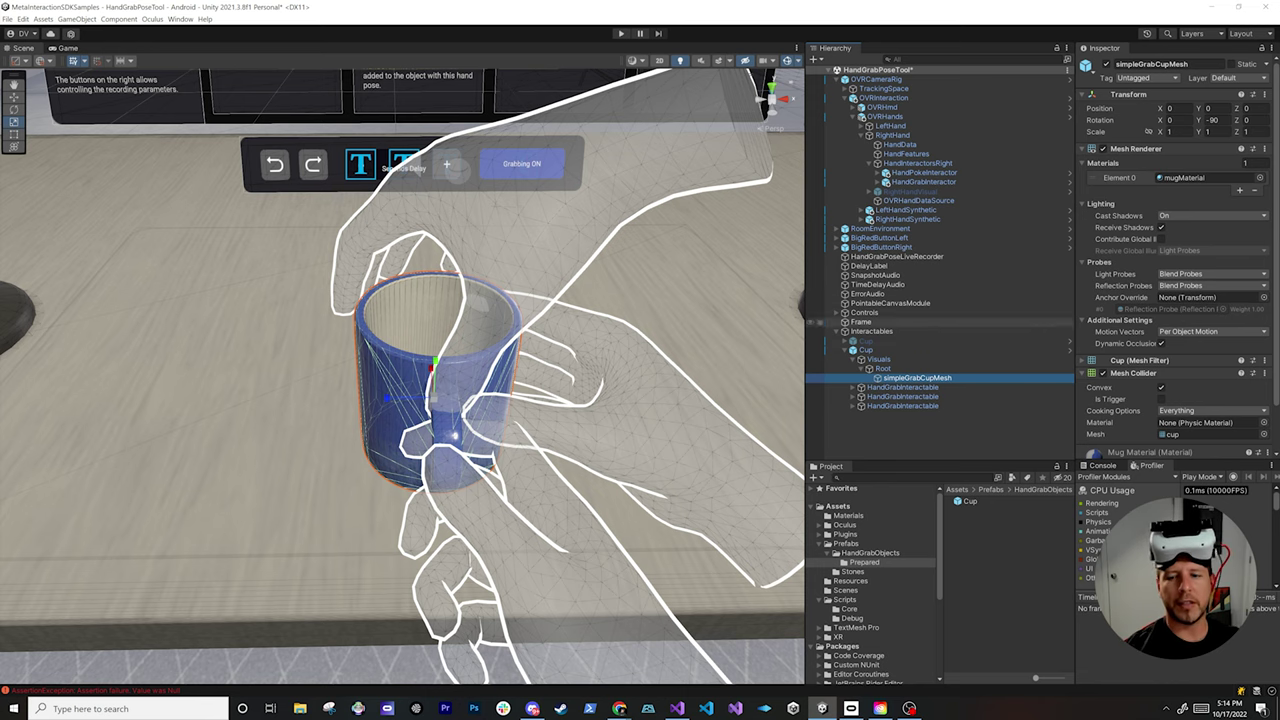
# Unpack the prefab instance of the placed Cup under Interactables
pyautogui.click(866, 349)
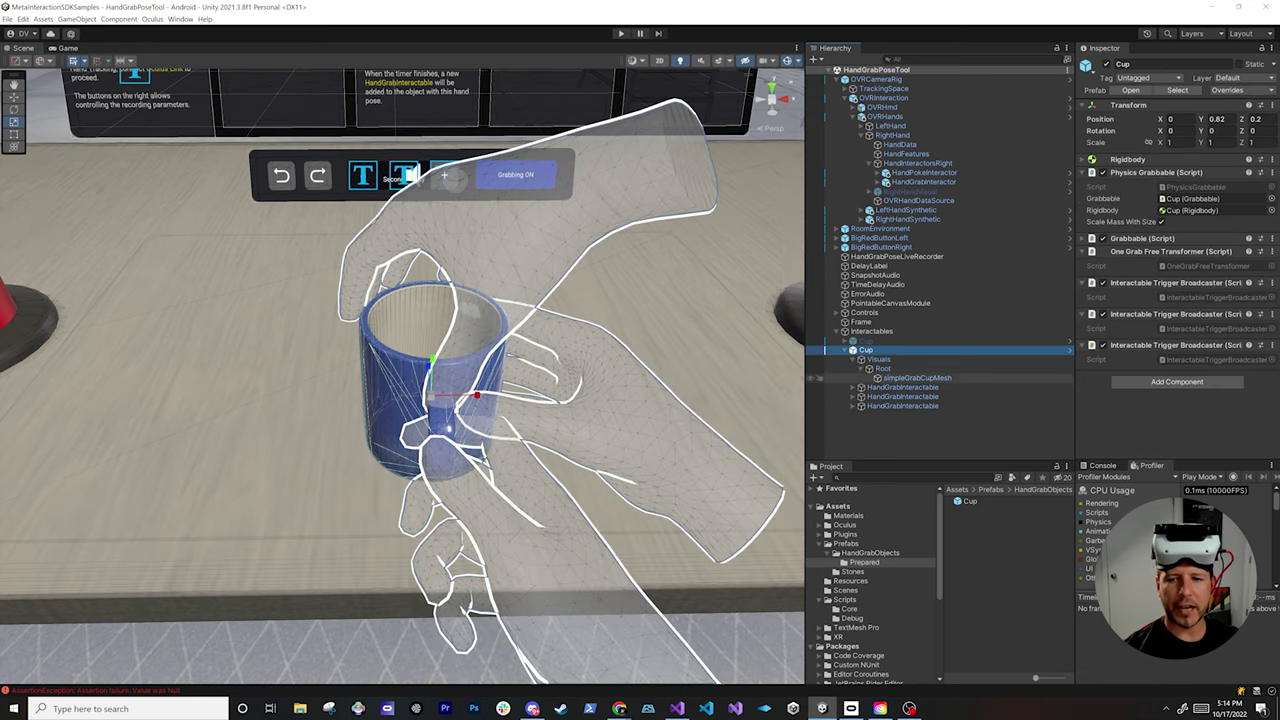
pyautogui.rightClick(890, 350)
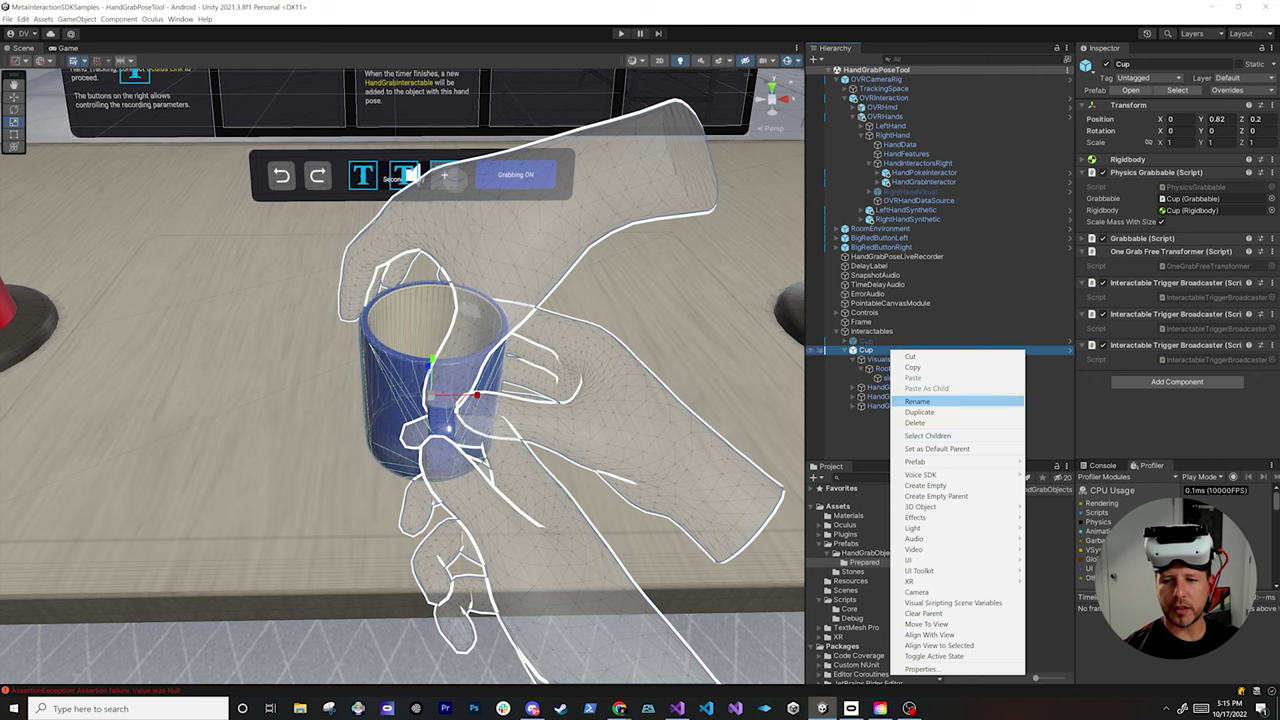
pyautogui.moveTo(950, 461)
pyautogui.click(1068, 515)
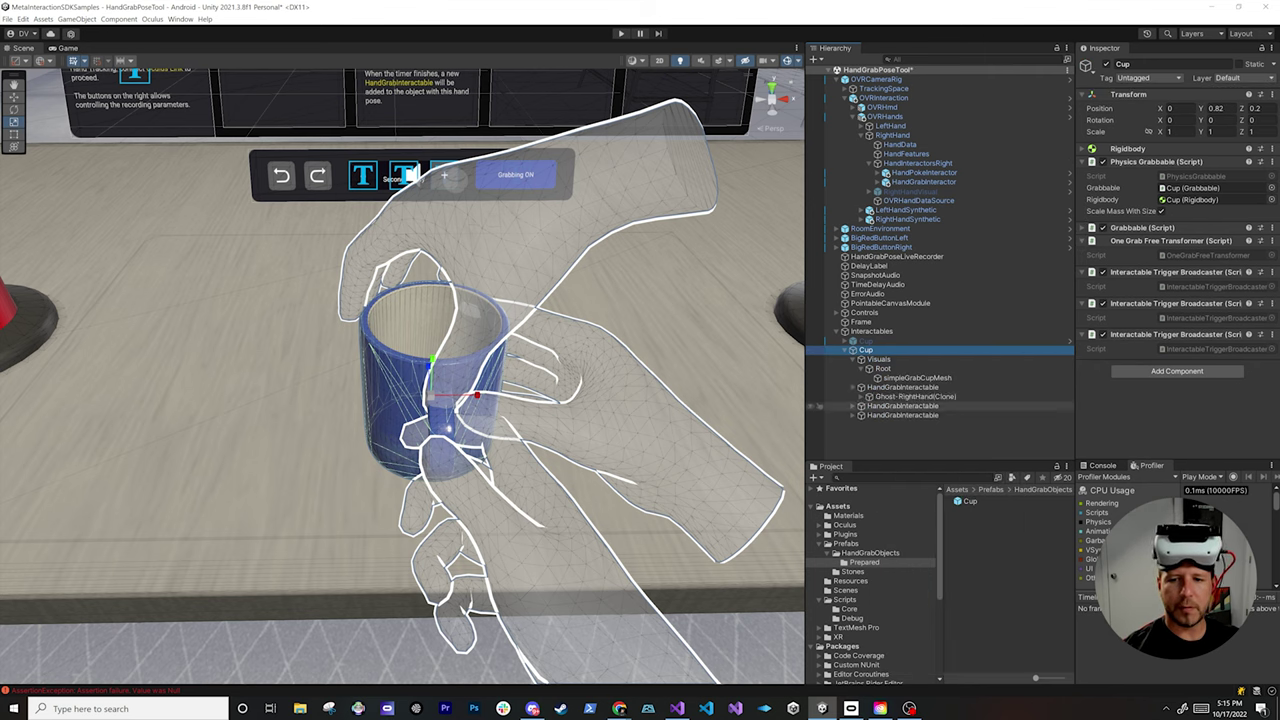
# Delete the ghost hand clones under the cup's three HandGrabInteractable objects and save the scene
pyautogui.click(853, 425)
pyautogui.click(914, 434)
pyautogui.keyDown('ctrl'); pyautogui.click(914, 415); pyautogui.keyUp('ctrl')
pyautogui.keyDown('ctrl'); pyautogui.click(914, 397); pyautogui.keyUp('ctrl')
pyautogui.press('Delete')
pyautogui.hotkey('ctrl', 's')
# Look through the three HandGrabInteractable poses on the cup and collapse the Visuals hierarchy
pyautogui.click(902, 387)
pyautogui.scroll(-3, 430, 380)
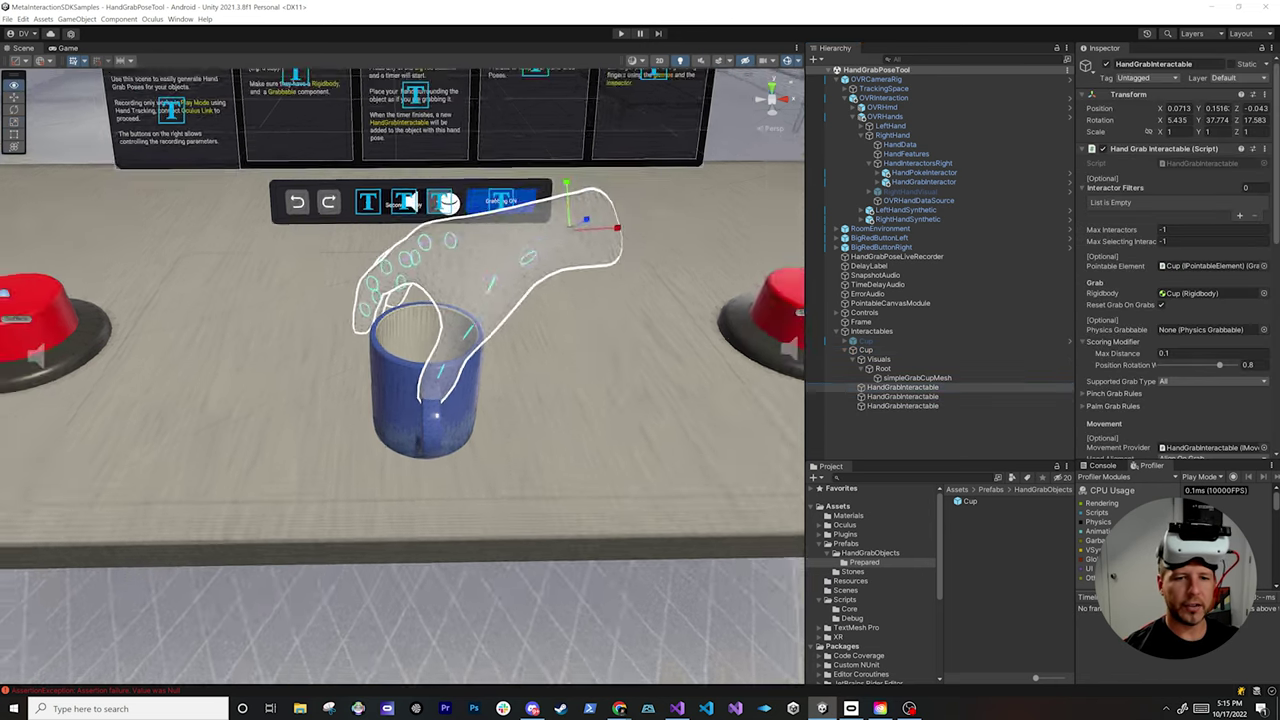
pyautogui.doubleClick(902, 396)
pyautogui.click(902, 406)
pyautogui.click(902, 397)
pyautogui.click(902, 387)
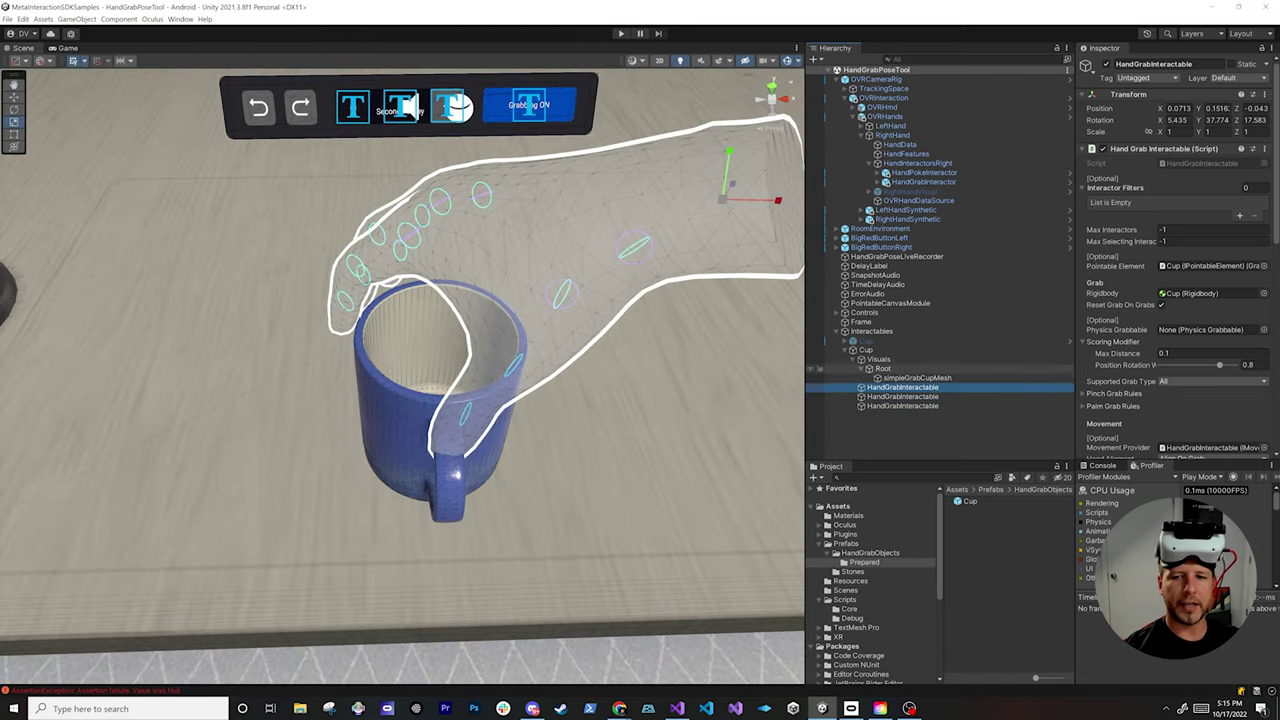
pyautogui.click(852, 359)
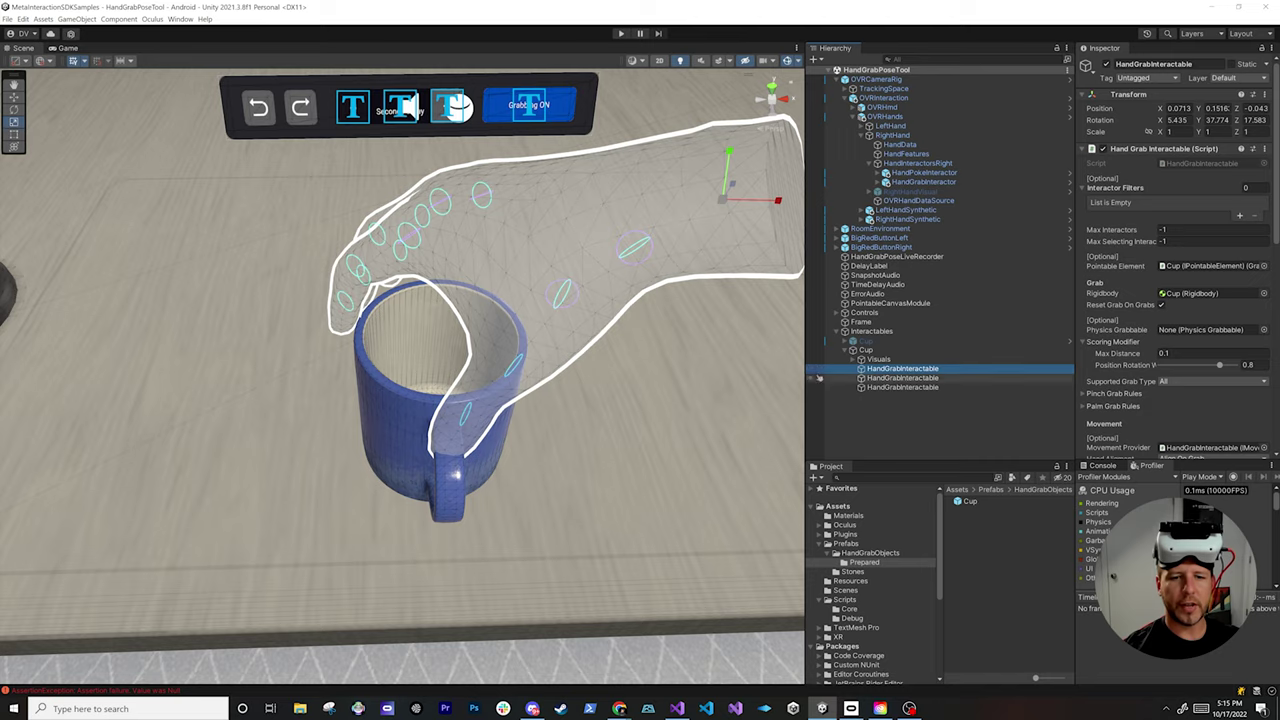
# Examine the side grip and the over-the-rim grip of the first two HandGrabInteractable objects from several angles
pyautogui.scroll(5, 440, 370)
pyautogui.keyDown('alt'); pyautogui.moveTo(440, 370); pyautogui.dragTo(590, 385); pyautogui.keyUp('alt')
pyautogui.scroll(-3, 500, 385)
pyautogui.keyDown('alt'); pyautogui.moveTo(500, 385); pyautogui.dragTo(400, 285); pyautogui.keyUp('alt')
pyautogui.scroll(3, 490, 330)
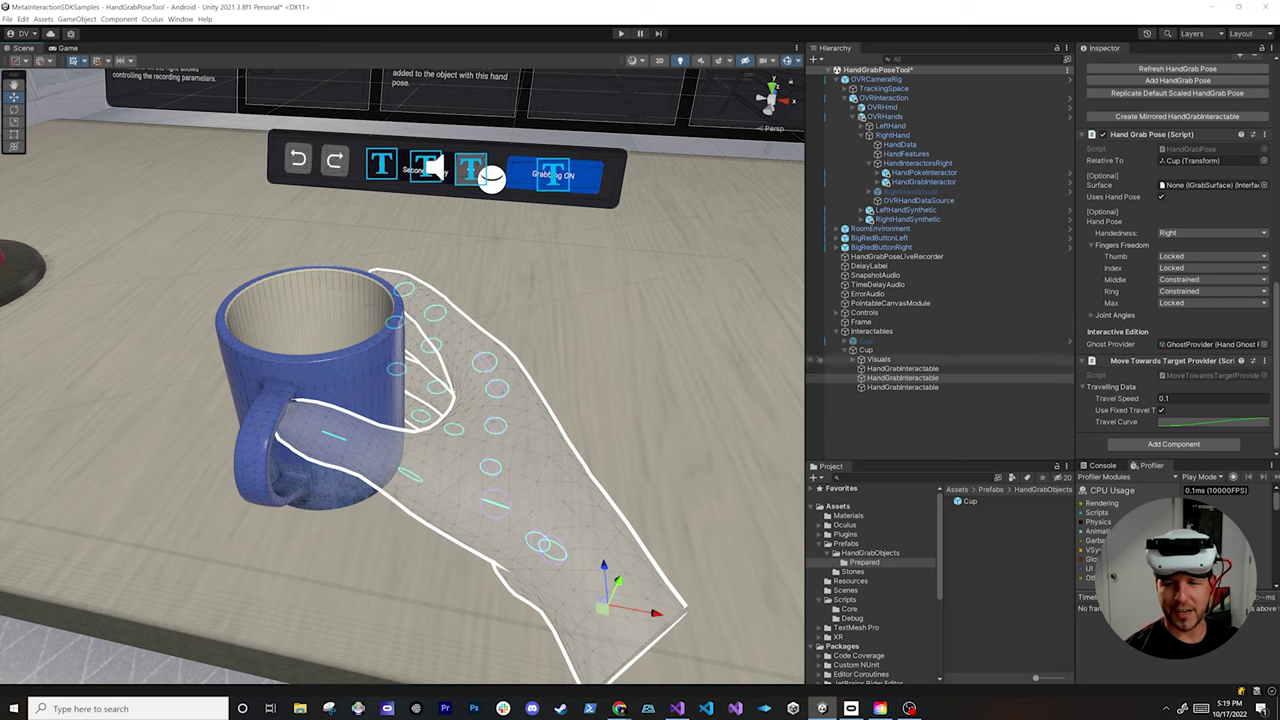
pyautogui.click(902, 369)
pyautogui.keyDown('alt'); pyautogui.moveTo(300, 370); pyautogui.dragTo(568, 368); pyautogui.keyUp('alt')
pyautogui.moveTo(430, 360); pyautogui.dragTo(408, 418, button='middle')
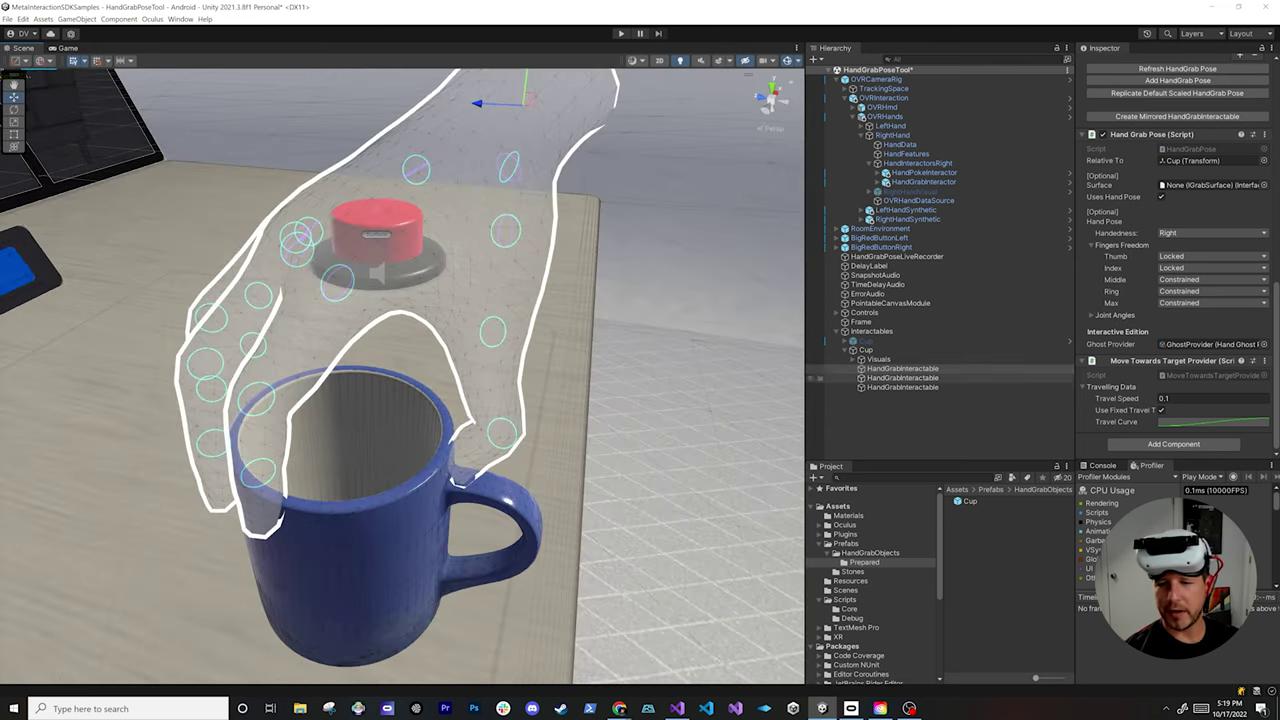
# Examine the third HandGrabInteractable's grip on the cup handle up close, including its finger joint handles
pyautogui.click(902, 387)
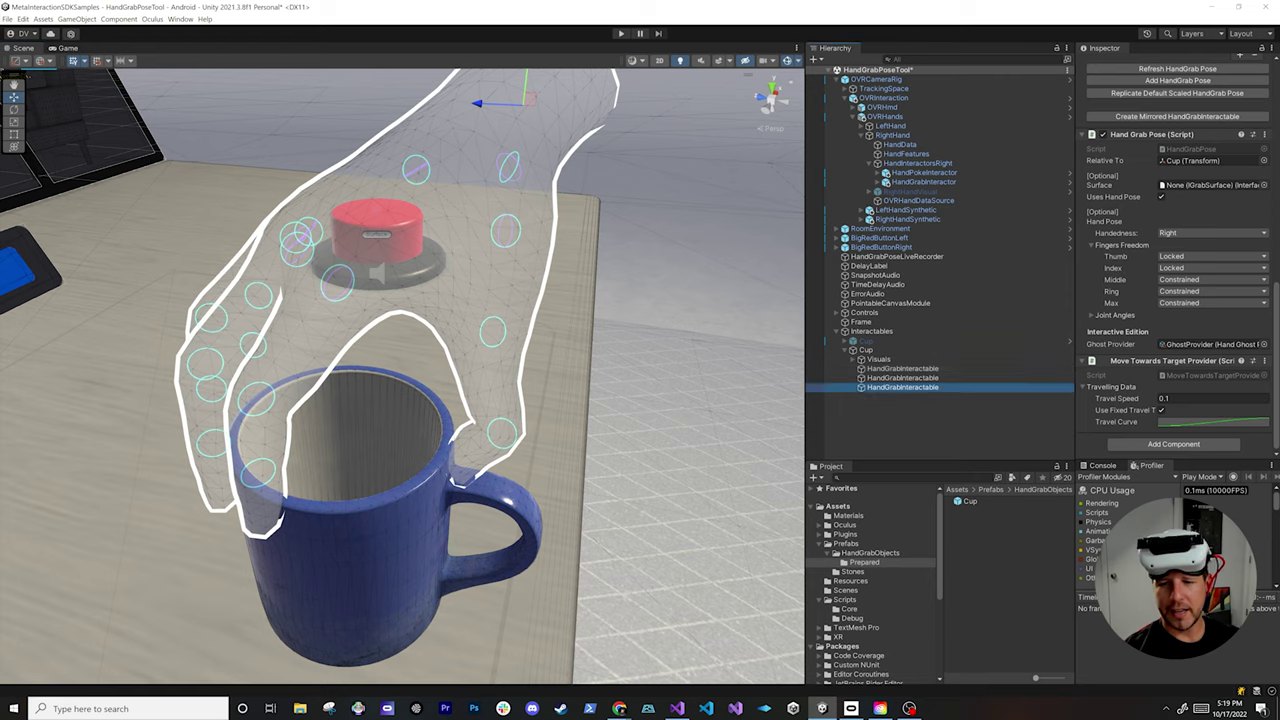
pyautogui.scroll(-3, 420, 400)
pyautogui.keyDown('alt'); pyautogui.moveTo(420, 400); pyautogui.dragTo(395, 315); pyautogui.keyUp('alt')
pyautogui.scroll(3, 420, 380)
pyautogui.moveTo(430, 360); pyautogui.dragTo(356, 394, button='middle')
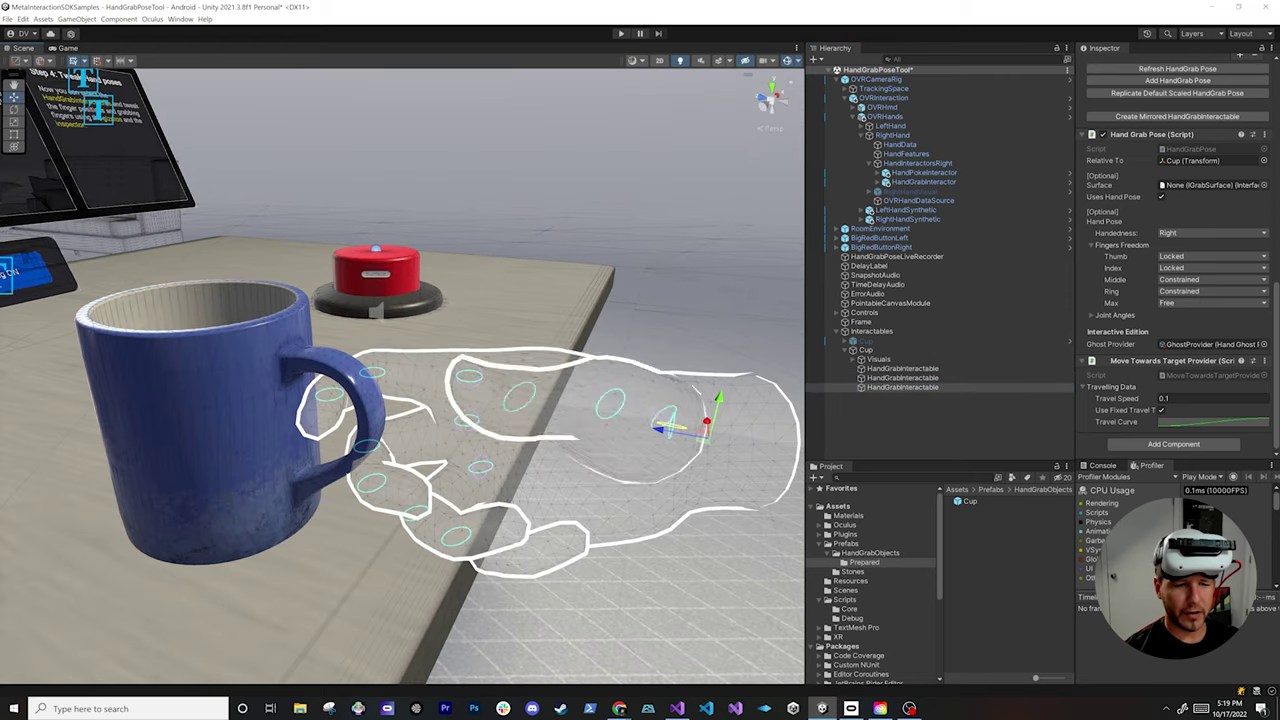
pyautogui.keyDown('alt'); pyautogui.moveTo(420, 390); pyautogui.dragTo(420, 420); pyautogui.keyUp('alt')
pyautogui.click(902, 378)
pyautogui.click(902, 387)
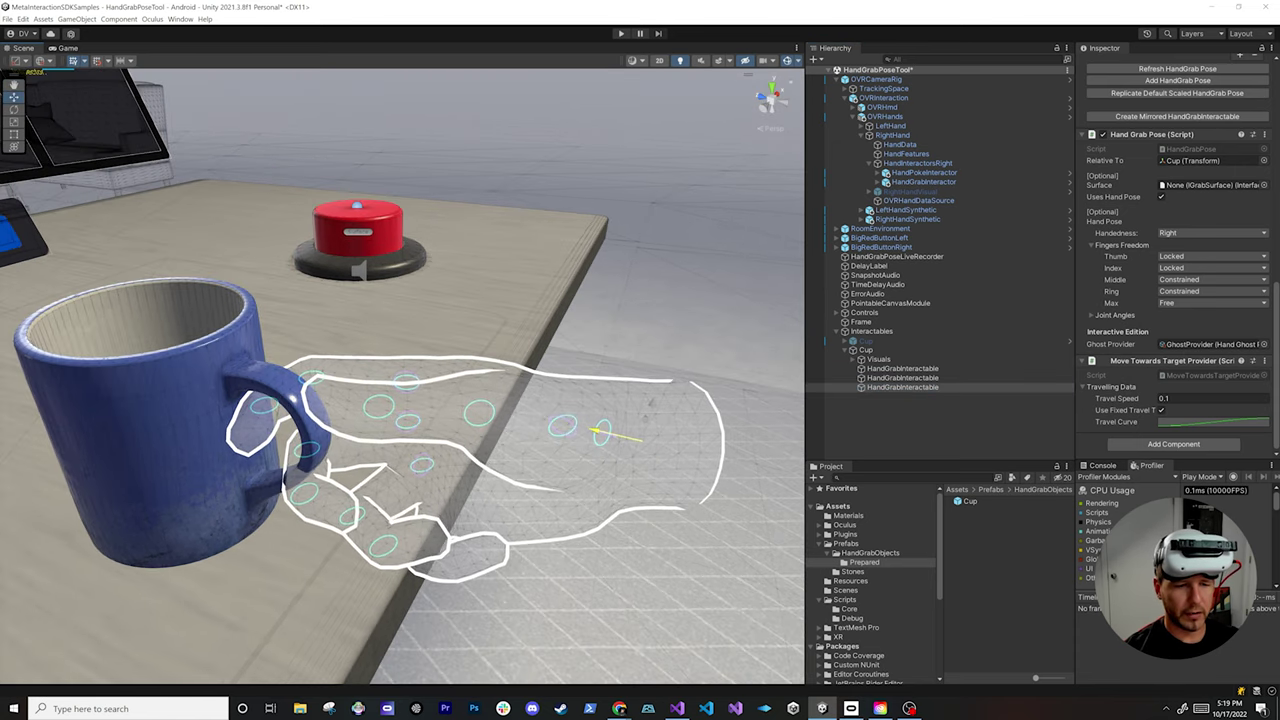
pyautogui.scroll(3, 600, 430)
pyautogui.keyDown('alt'); pyautogui.moveTo(600, 430); pyautogui.dragTo(700, 390); pyautogui.keyUp('alt')
pyautogui.keyDown('alt'); pyautogui.moveTo(600, 430); pyautogui.dragTo(585, 380); pyautogui.keyUp('alt')
pyautogui.moveTo(443, 430); pyautogui.dragTo(443, 402)
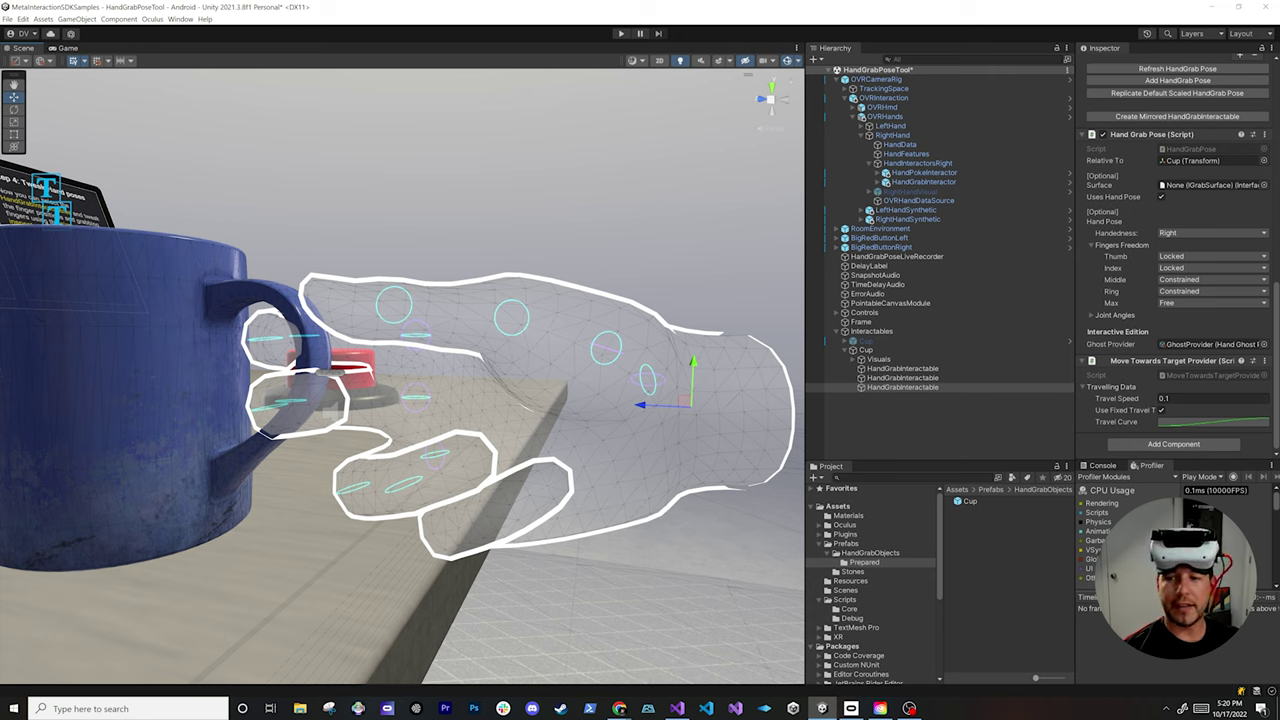
# Expand the third pose's Joint Angles and set HandThumb0 to X 47 and Y 289.6
pyautogui.click(1092, 315)
pyautogui.scroll(-3, 1130, 318)
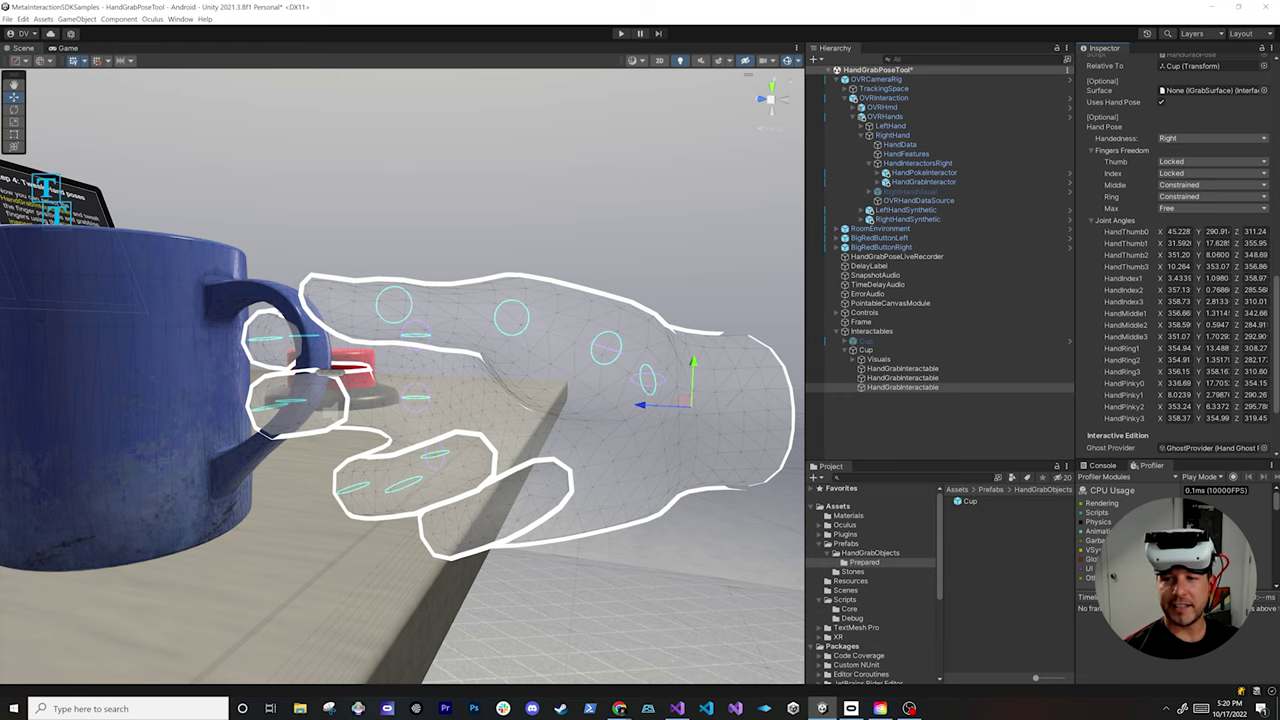
pyautogui.moveTo(1160, 232)
pyautogui.mouseDown()
pyautogui.moveTo(1078, 230)
pyautogui.moveTo(1157, 228)
pyautogui.mouseUp()
pyautogui.hotkey('ctrl', 'z')
pyautogui.keyDown('alt'); pyautogui.moveTo(560, 260); pyautogui.dragTo(560, 365); pyautogui.keyUp('alt')
pyautogui.click(1160, 232)
pyautogui.moveTo(1161, 232)
pyautogui.mouseDown()
pyautogui.moveTo(1150, 232)
pyautogui.moveTo(1170, 232)
pyautogui.mouseUp()
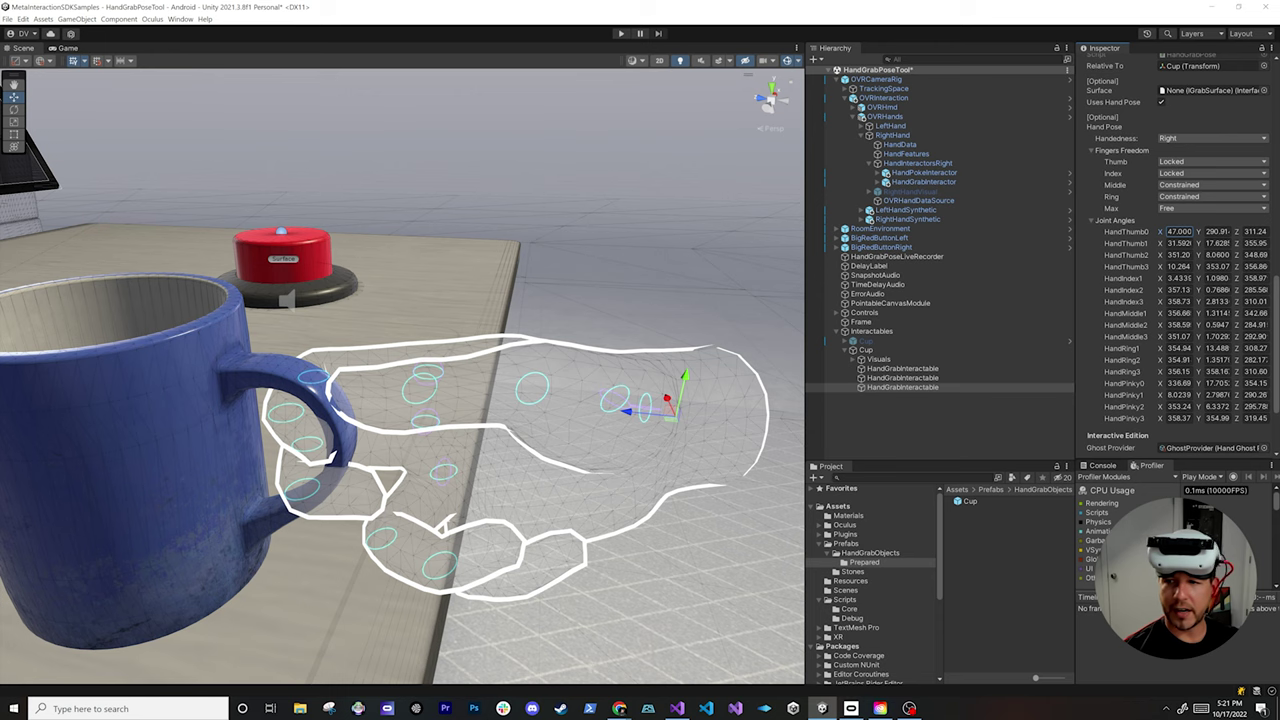
pyautogui.moveTo(1198, 232); pyautogui.dragTo(1196, 232)
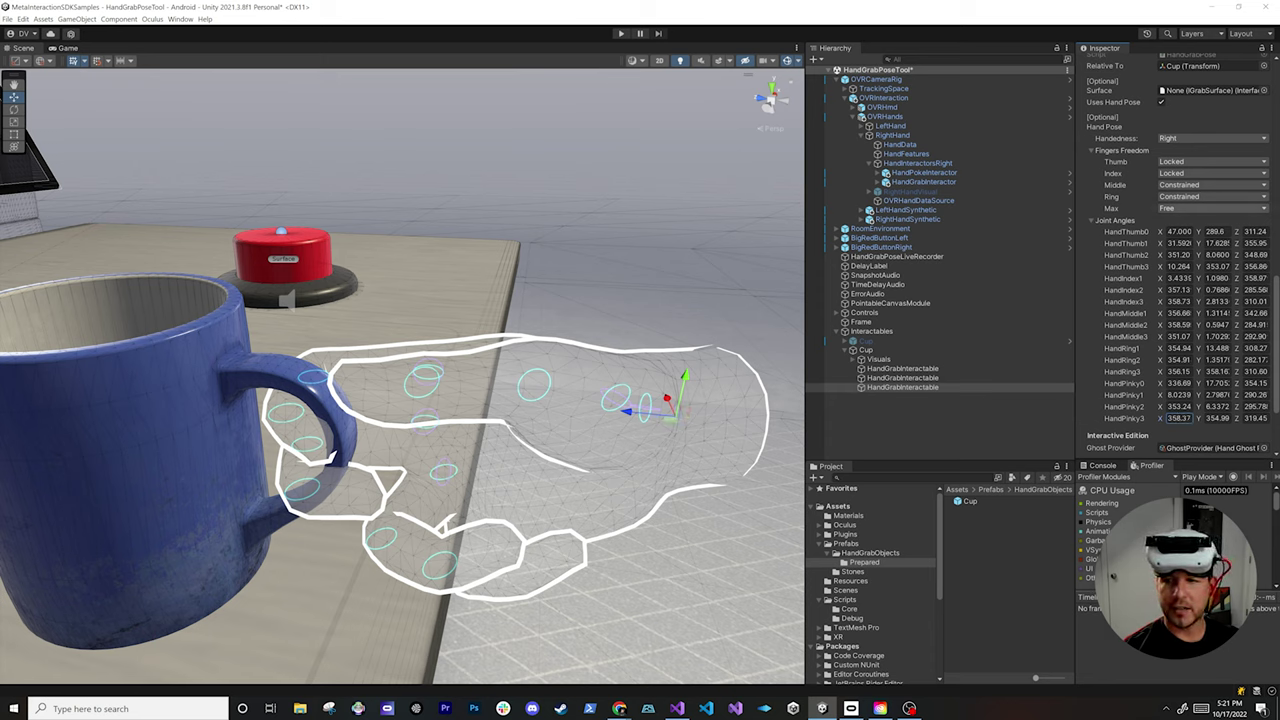
# Switch the third pose's Max finger freedom to Constrained and back to Free
pyautogui.click(1211, 208)
pyautogui.click(1190, 231)
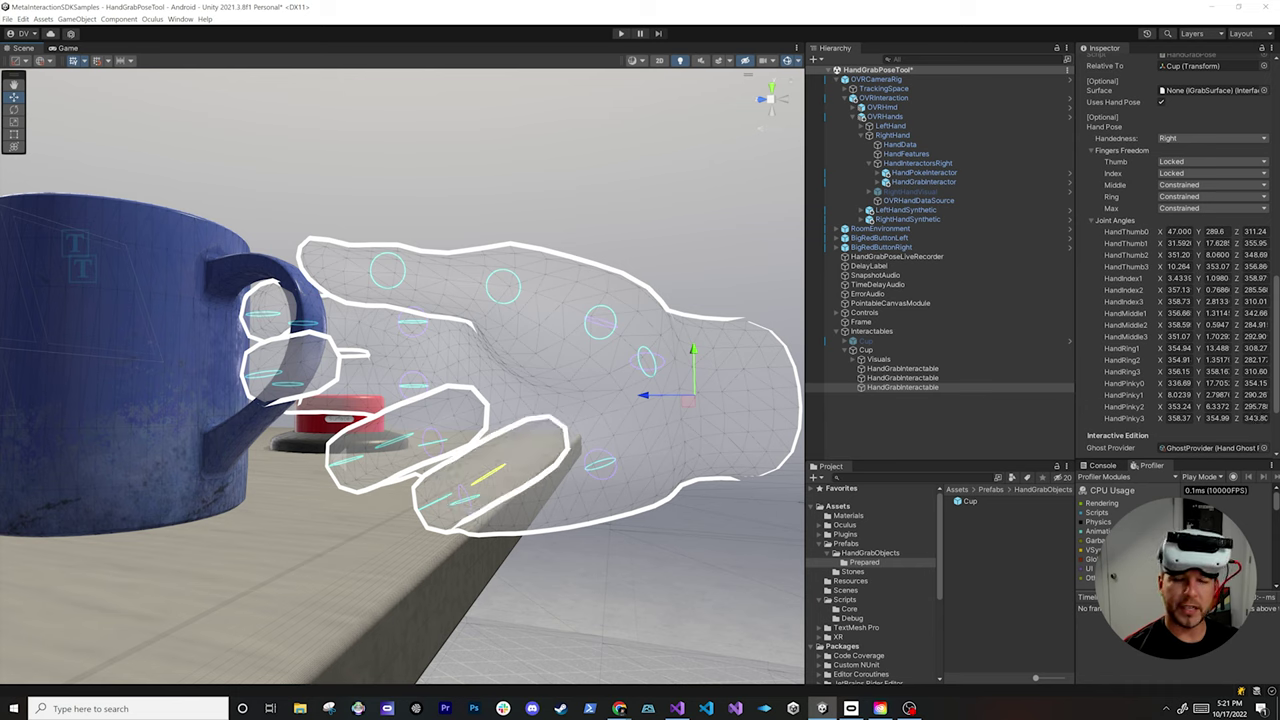
pyautogui.click(1212, 208)
pyautogui.click(1180, 221)
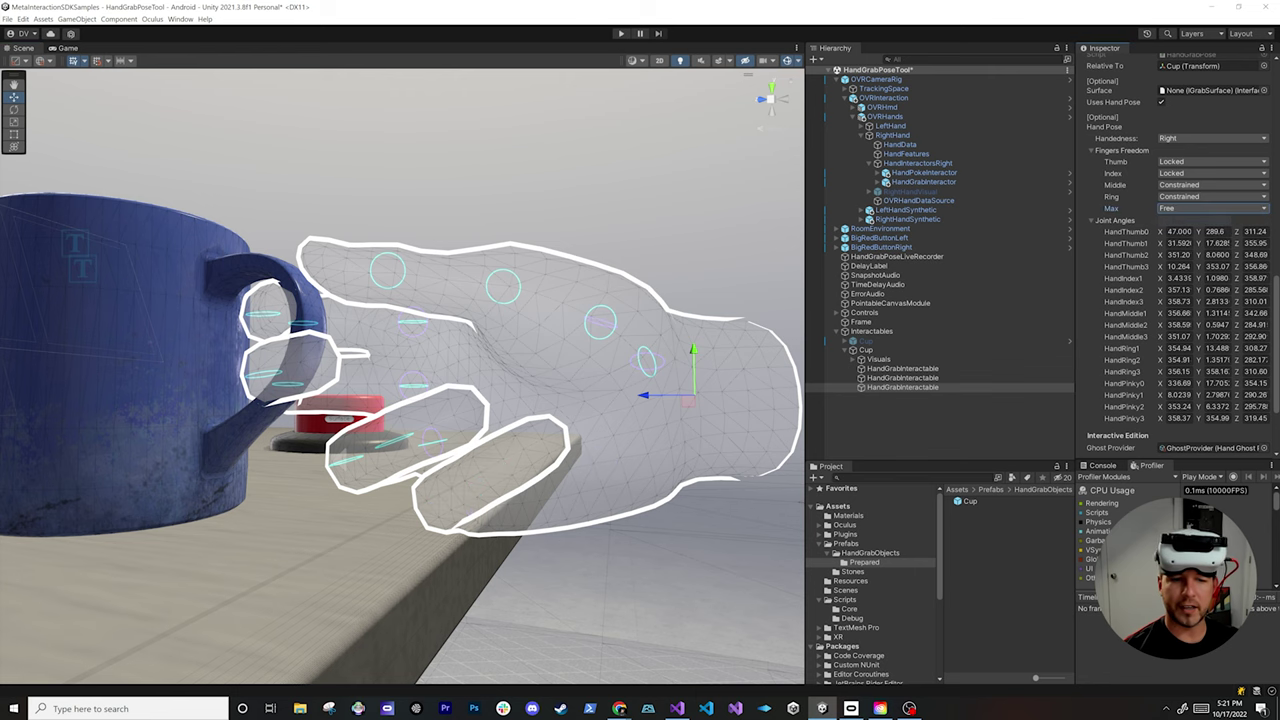
# Set the third pose's Middle finger freedom to Locked and view the grip from another angle
pyautogui.keyDown('alt'); pyautogui.moveTo(540, 330); pyautogui.dragTo(548, 360); pyautogui.keyUp('alt')
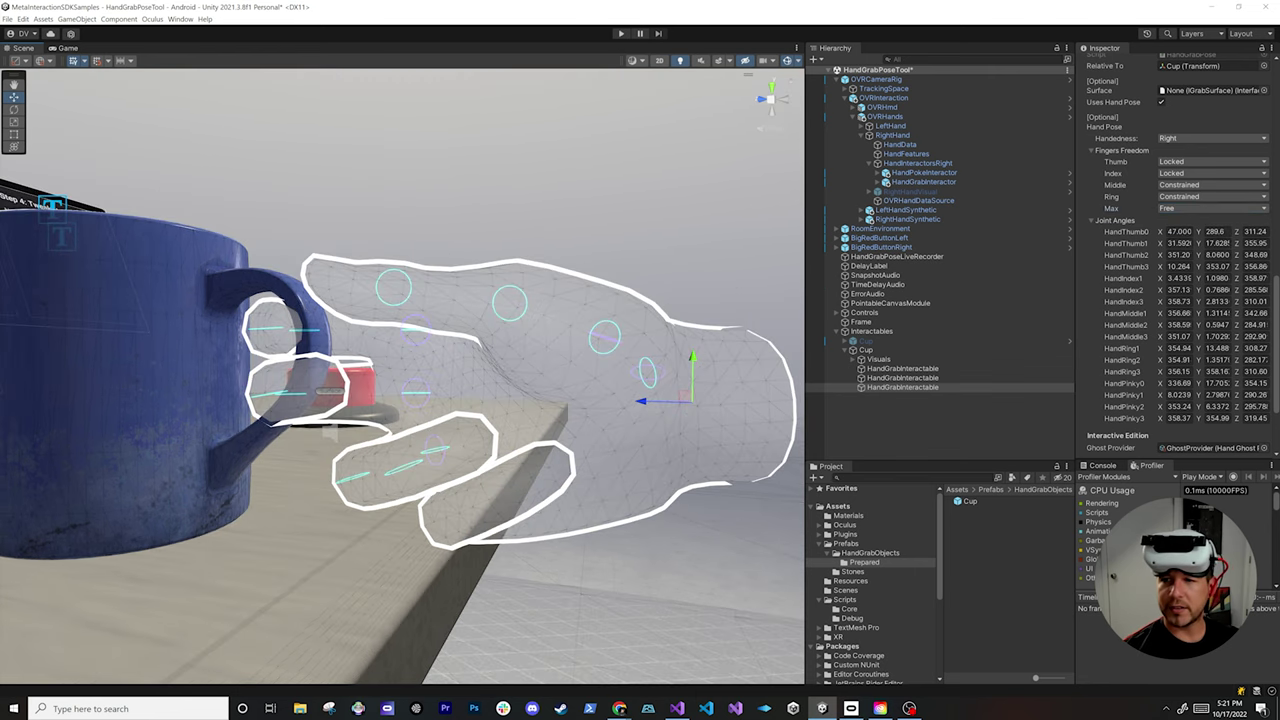
pyautogui.click(1212, 196)
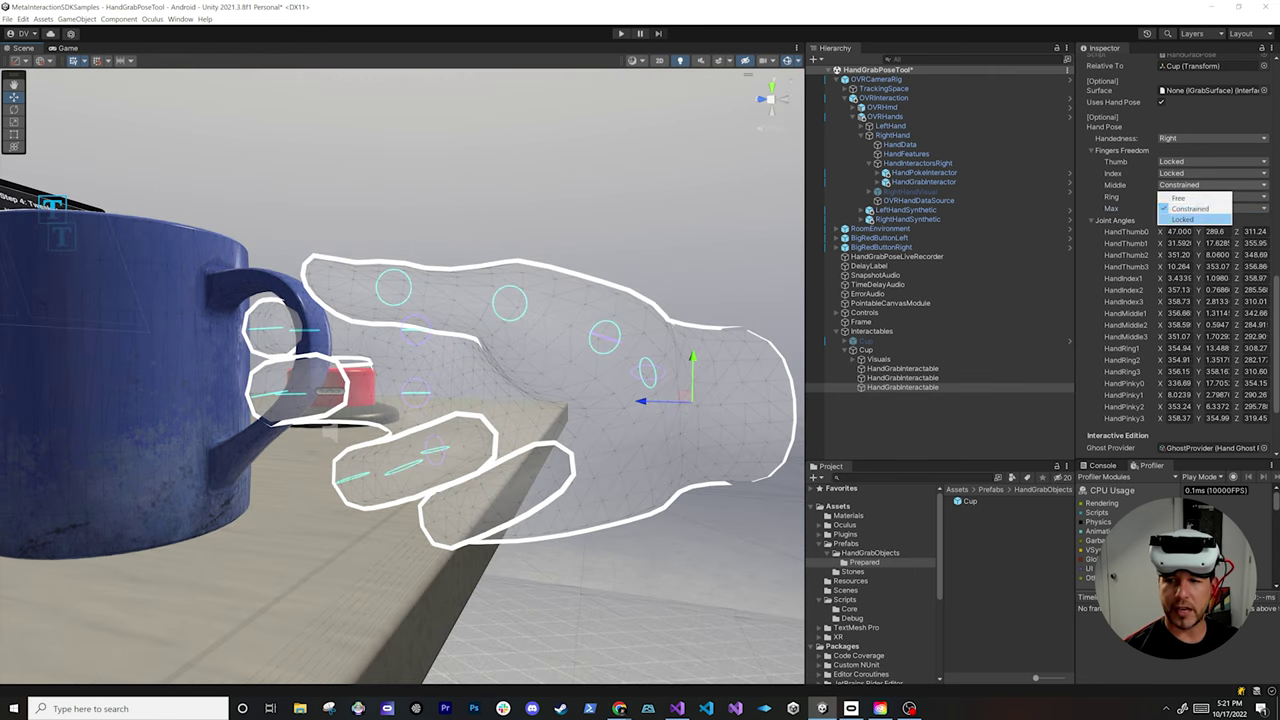
pyautogui.click(1182, 219)
pyautogui.keyDown('alt'); pyautogui.moveTo(400, 375); pyautogui.dragTo(524, 390); pyautogui.keyUp('alt')
pyautogui.scroll(4, 430, 388)
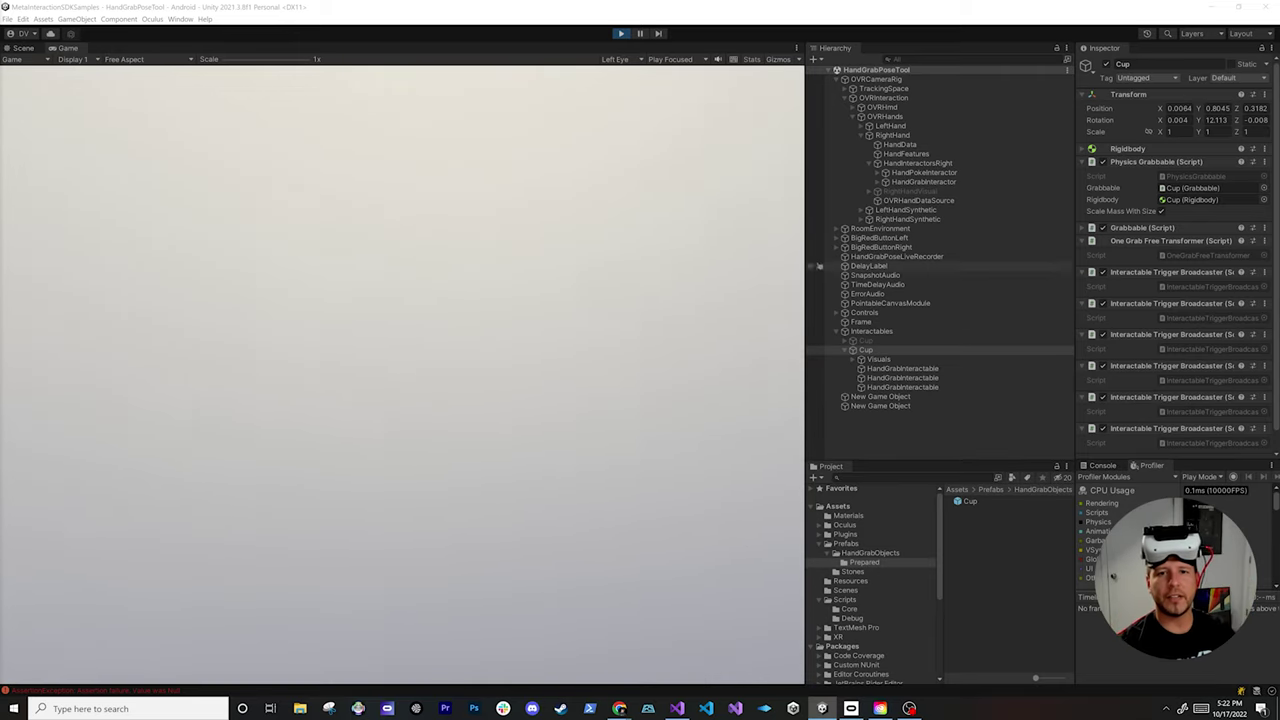
# Exit play mode and check the first HandGrabInteractable's pose on the cup
pyautogui.click(621, 34)
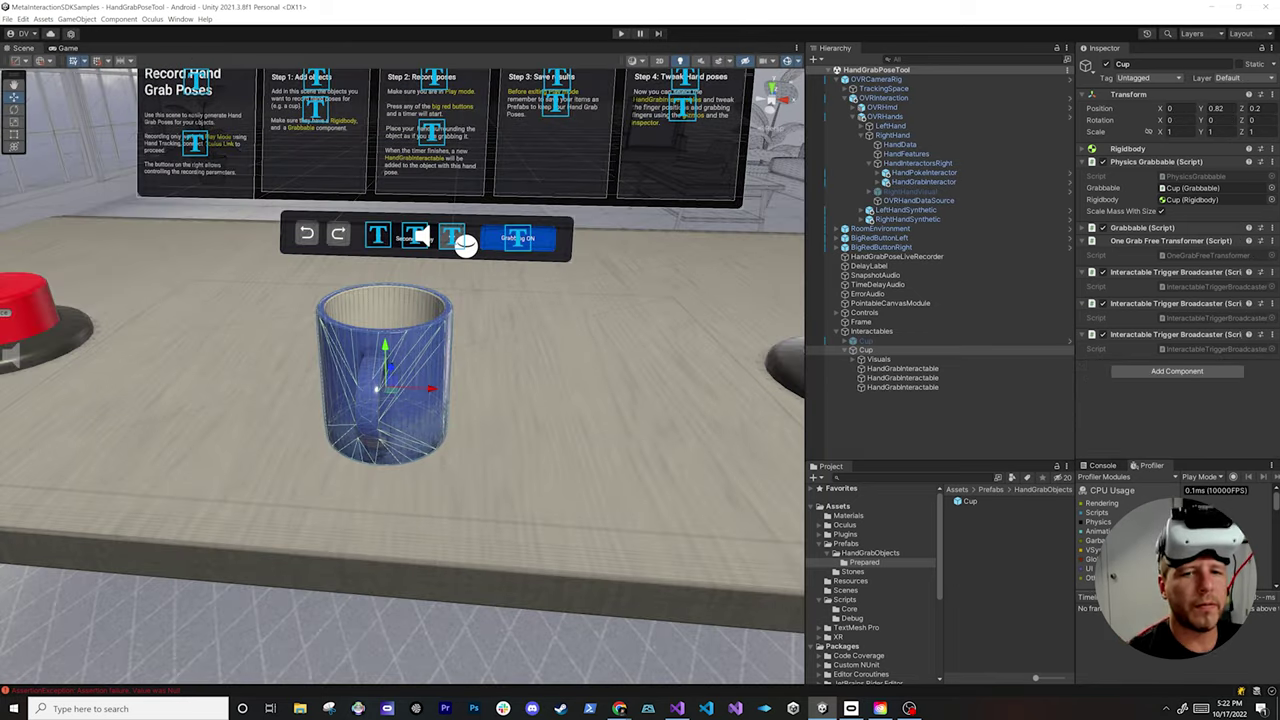
pyautogui.scroll(-3, 402, 376)
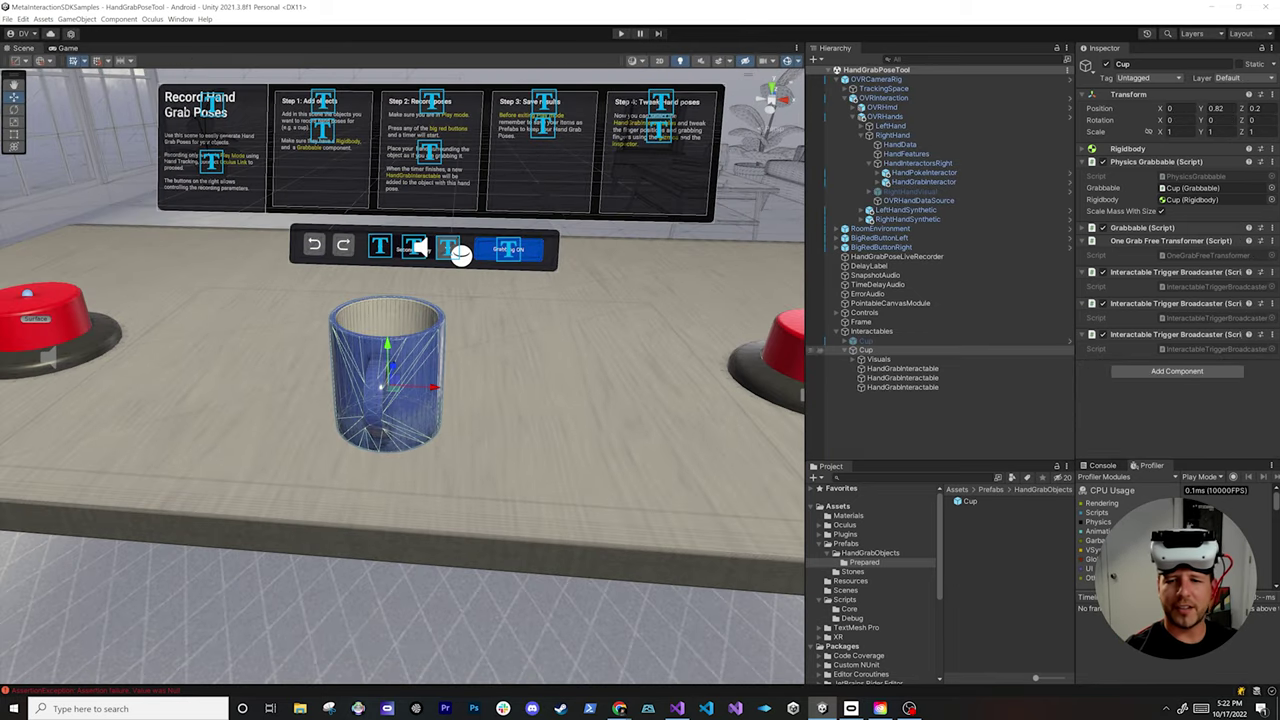
pyautogui.click(902, 369)
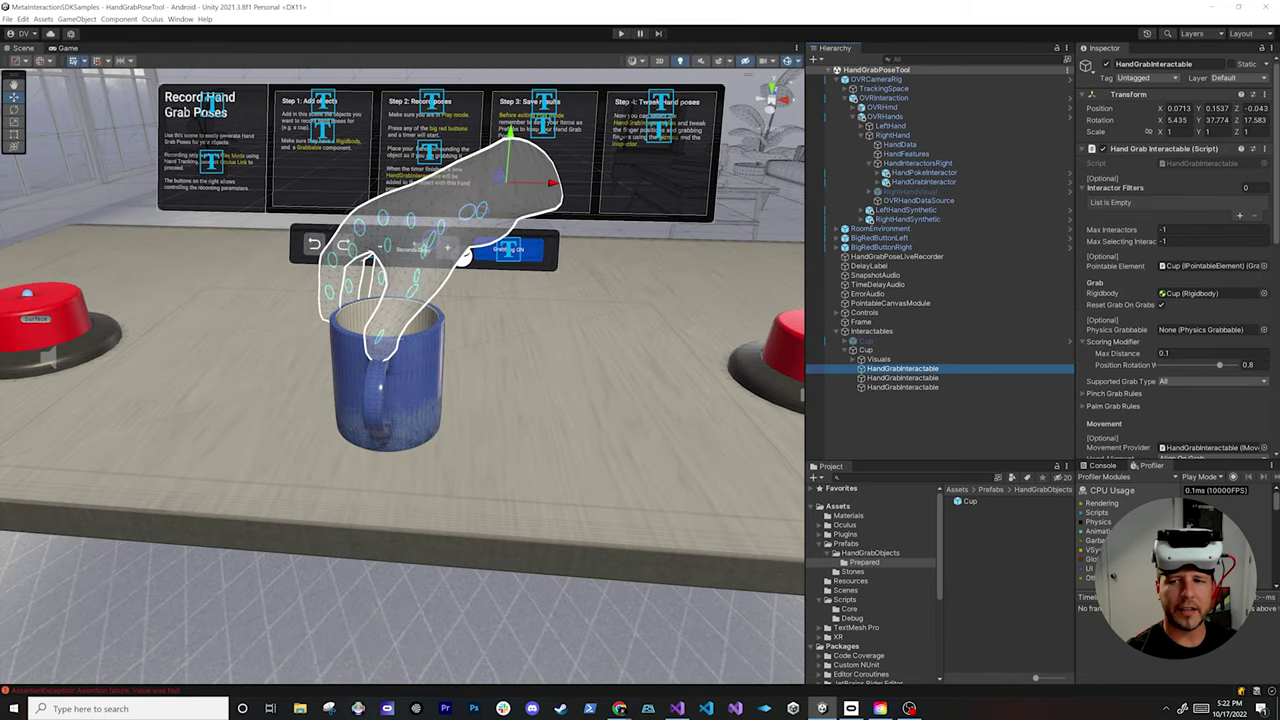
pyautogui.click(866, 350)
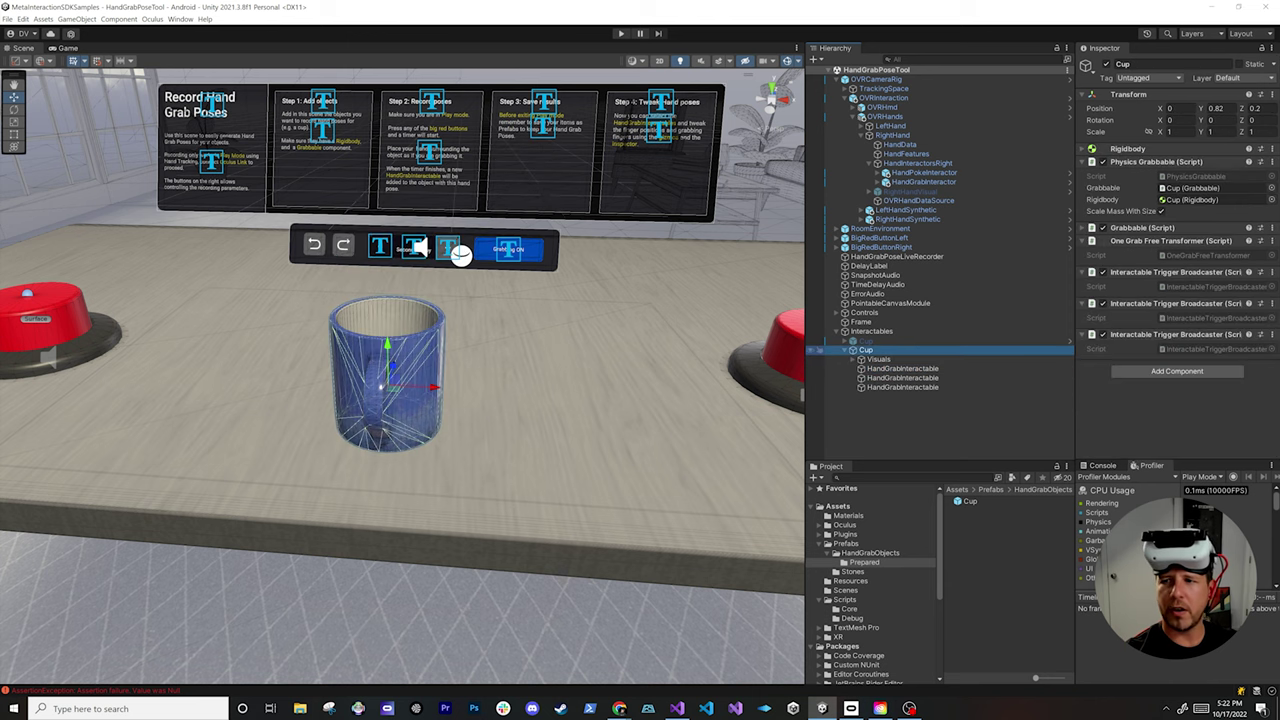
# Create a mirrored HandGrabInteractable from the cup's first HandGrabInteractable
pyautogui.click(902, 369)
pyautogui.keyDown('alt'); pyautogui.moveTo(464, 257); pyautogui.dragTo(498, 242); pyautogui.keyUp('alt')
pyautogui.scroll(3, 467, 215)
pyautogui.moveTo(467, 215); pyautogui.dragTo(427, 250, button='middle')
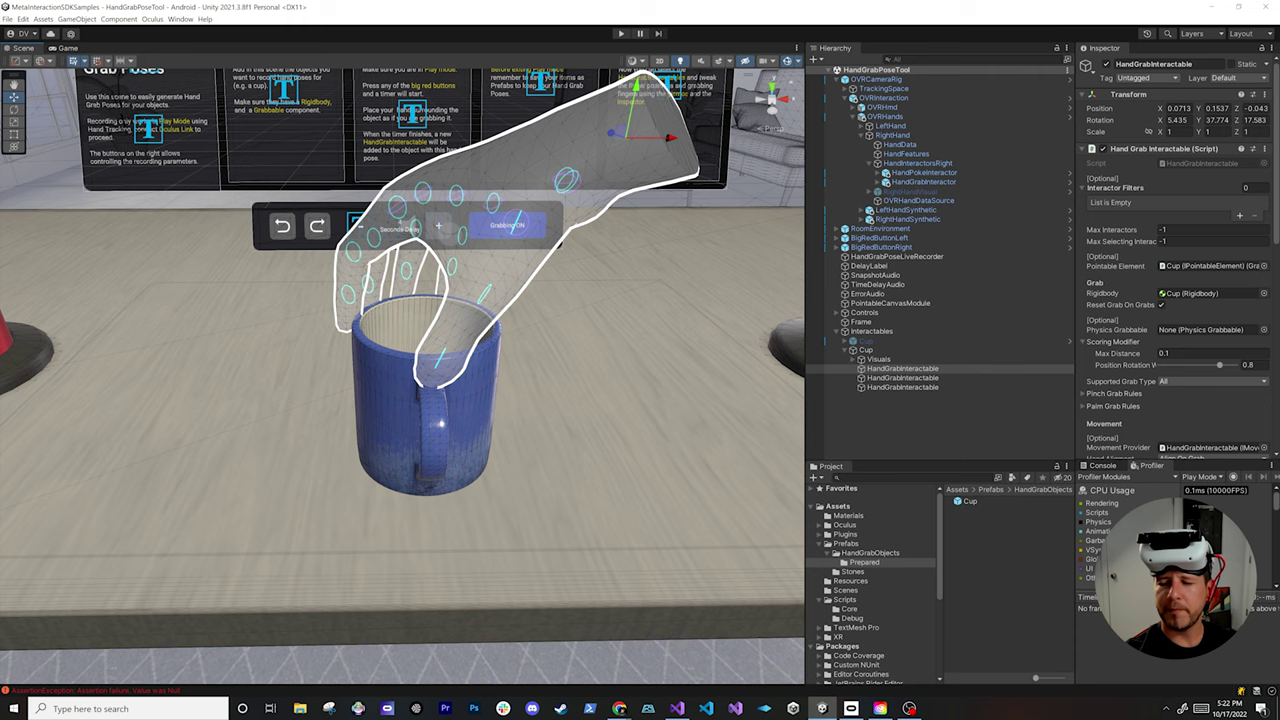
pyautogui.scroll(-5, 1175, 255)
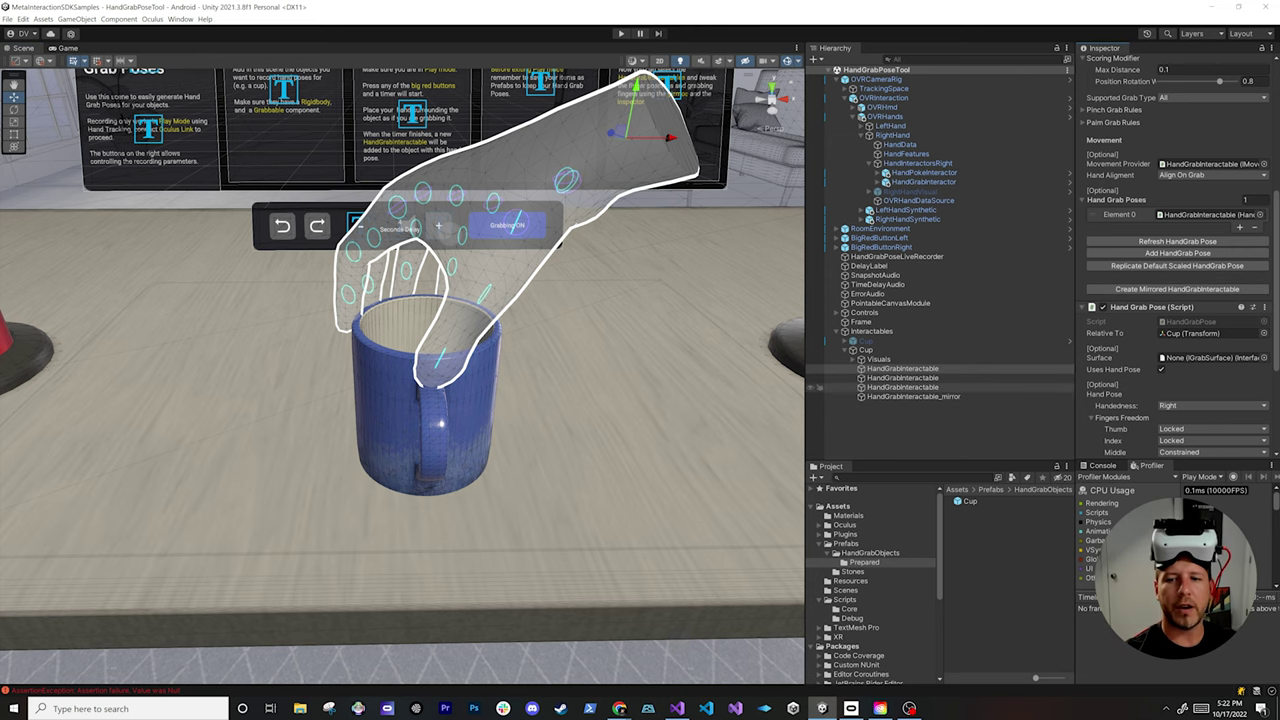
# Compare the mirrored left-hand pose with the original right-hand pose on the cup
pyautogui.click(910, 396)
pyautogui.moveTo(600, 390)
pyautogui.keyDown('alt'); pyautogui.mouseDown()
pyautogui.moveTo(670, 390)
pyautogui.moveTo(610, 390)
pyautogui.mouseUp(); pyautogui.keyUp('alt')
pyautogui.click(902, 369)
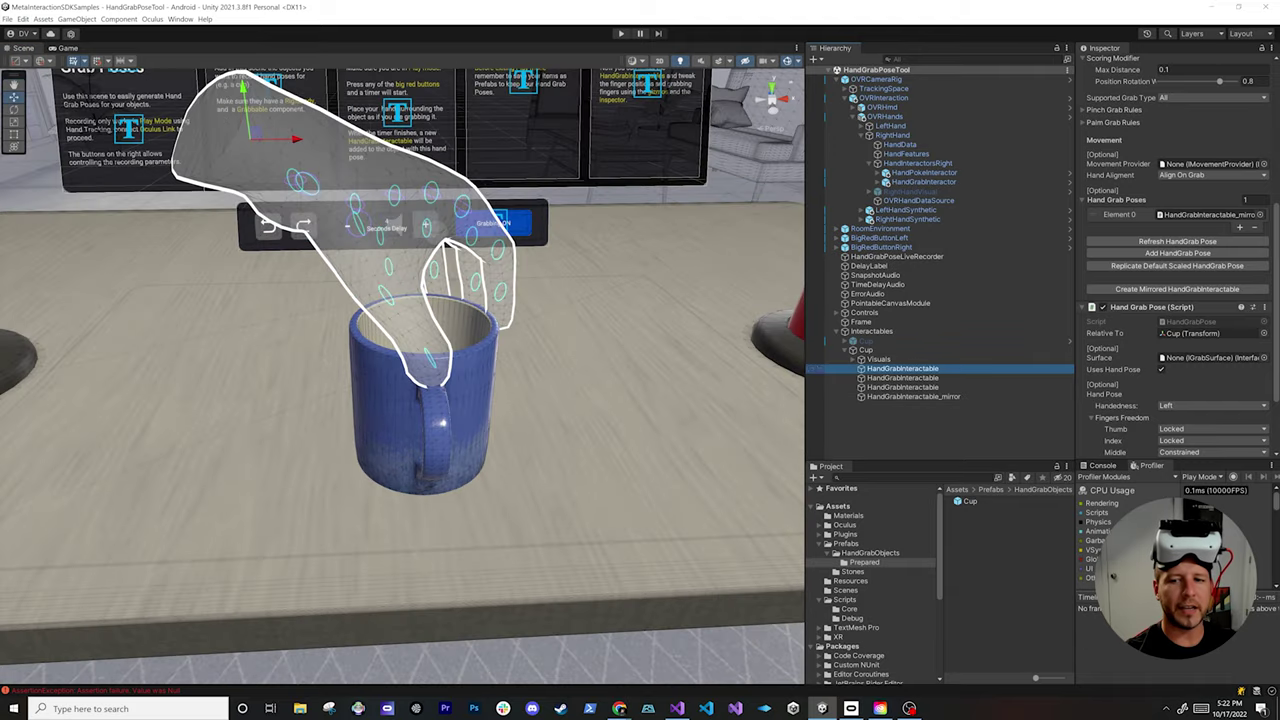
# Create mirrored HandGrabInteractables from the cup's second and third HandGrabInteractables
pyautogui.click(912, 397)
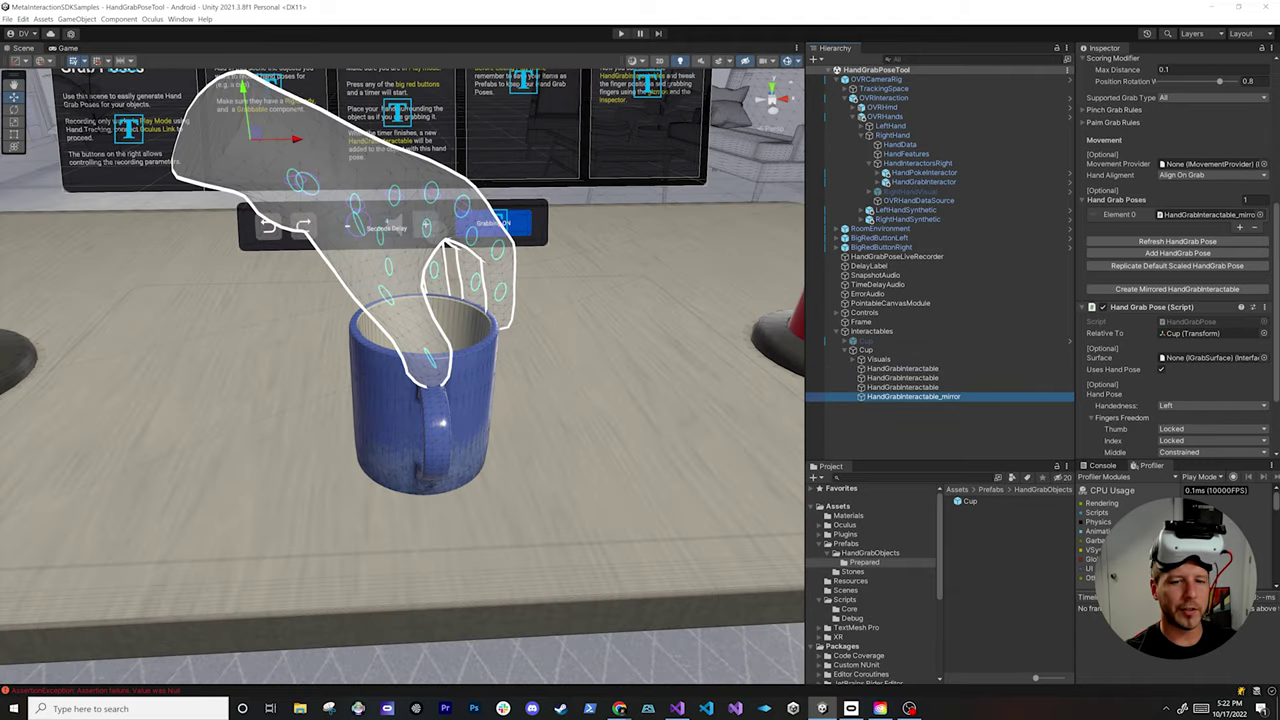
pyautogui.click(902, 378)
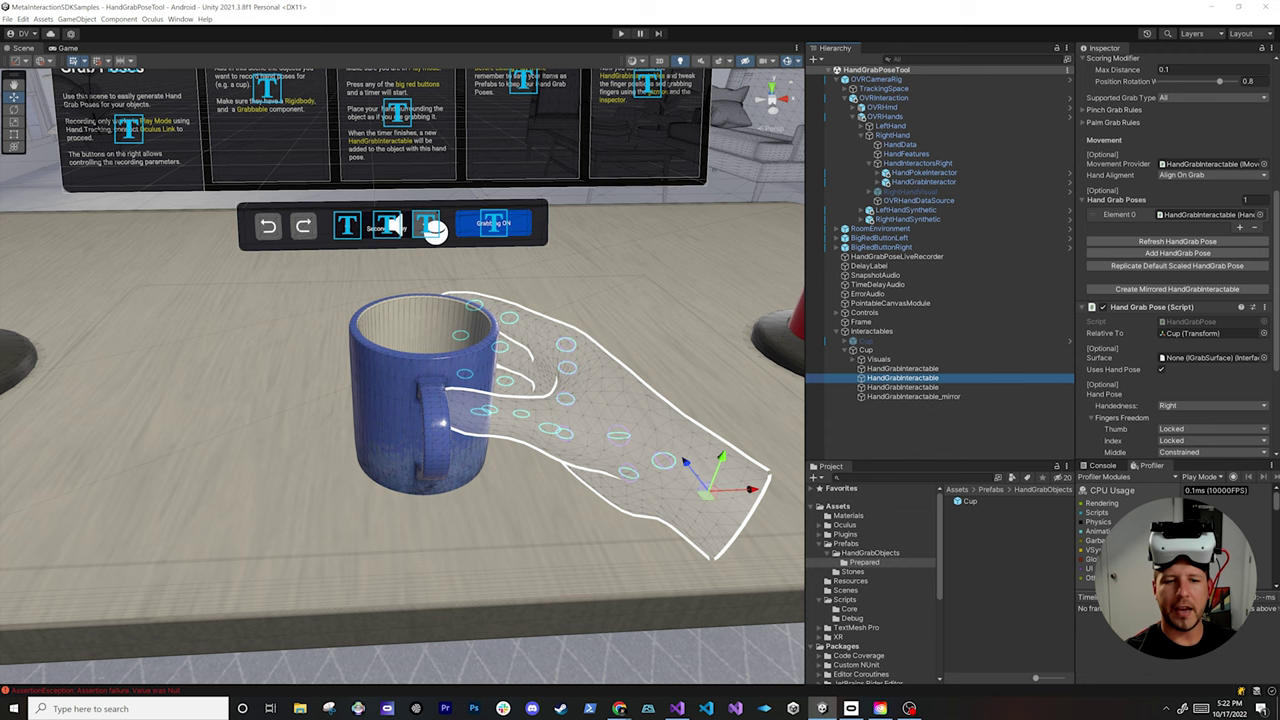
pyautogui.click(1177, 289)
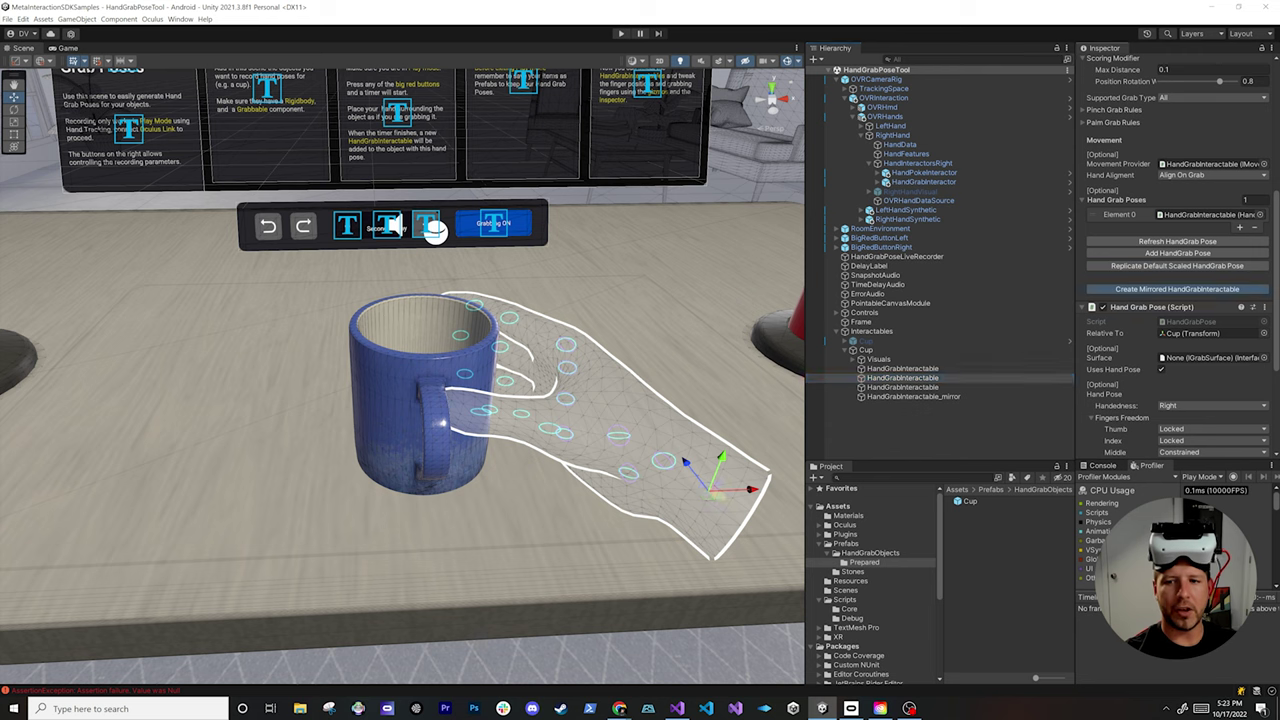
pyautogui.click(820, 387)
pyautogui.click(1177, 289)
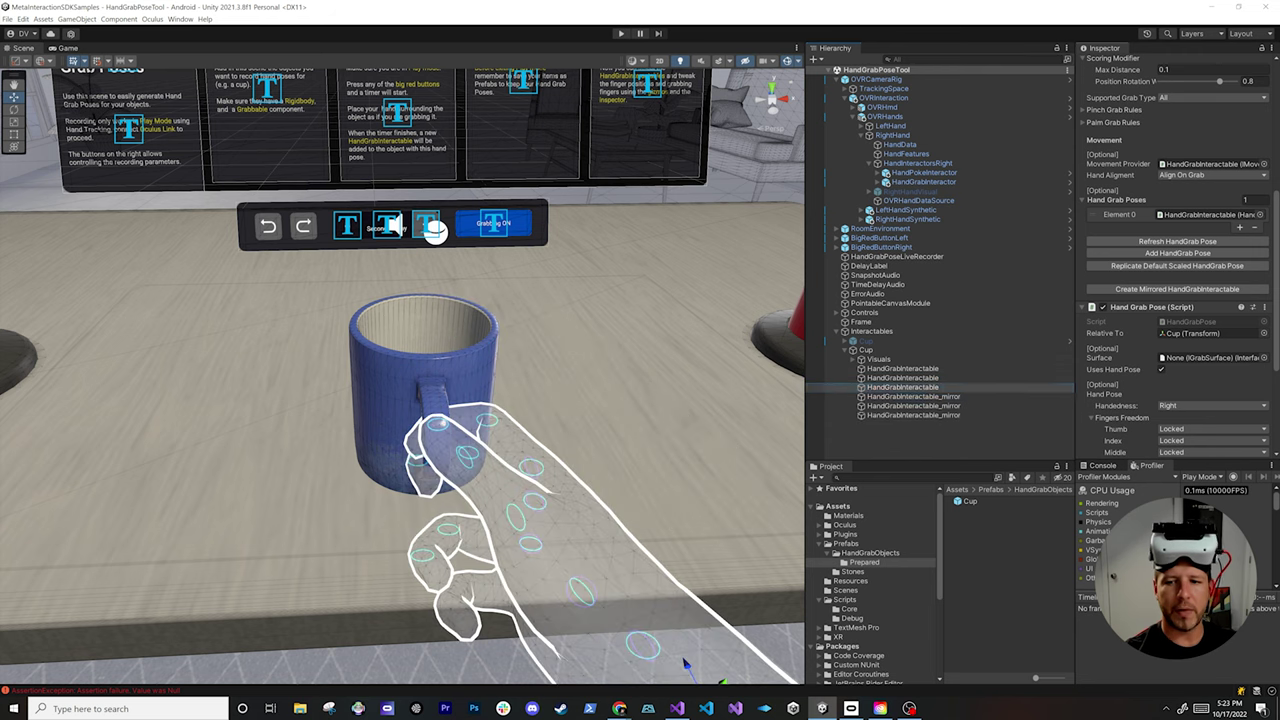
# Check the hand poses of the cup's three mirrored HandGrabInteractables one after another
pyautogui.click(913, 397)
pyautogui.press('Down')
pyautogui.press('Down')
pyautogui.press('Up')
pyautogui.press('Up')
pyautogui.scroll(-3, 1175, 300)
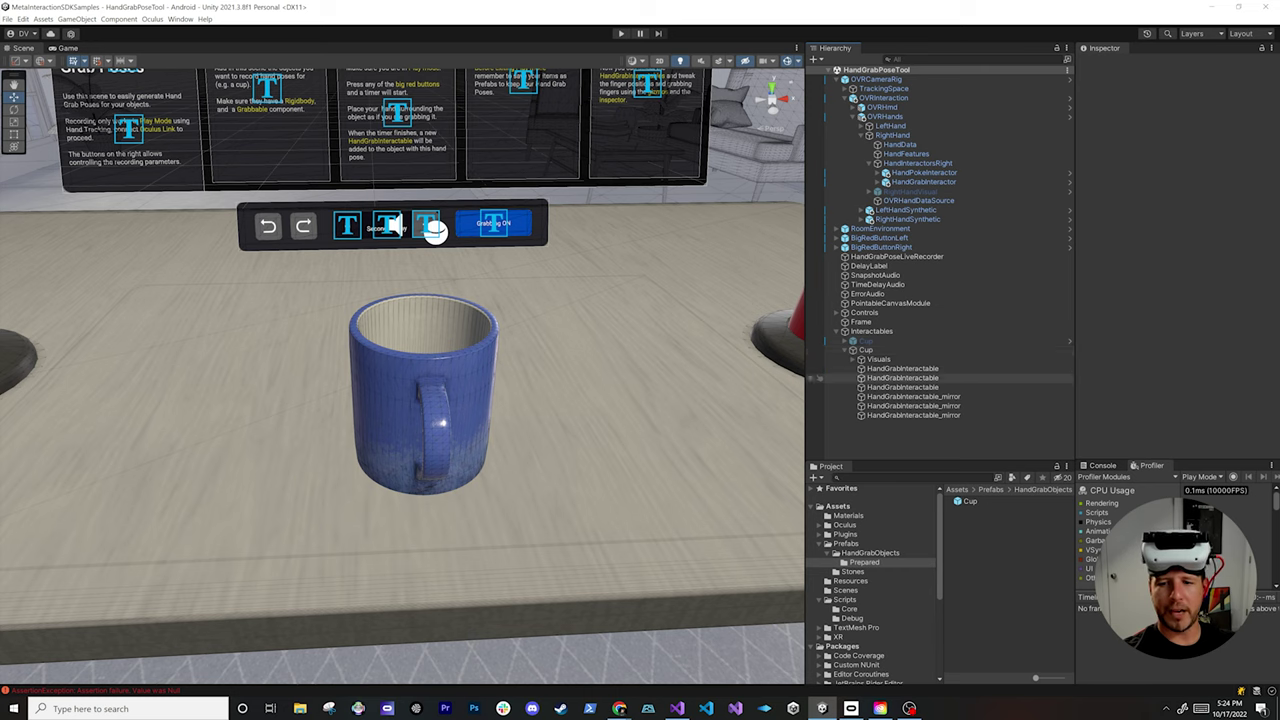
# Replace the Cup prefab in the Prepared folder with the scene's cup that includes the mirrored hand grab poses
pyautogui.click(970, 501)
pyautogui.press('Delete')
pyautogui.press('Return')
pyautogui.moveTo(866, 350); pyautogui.dragTo(994, 546)
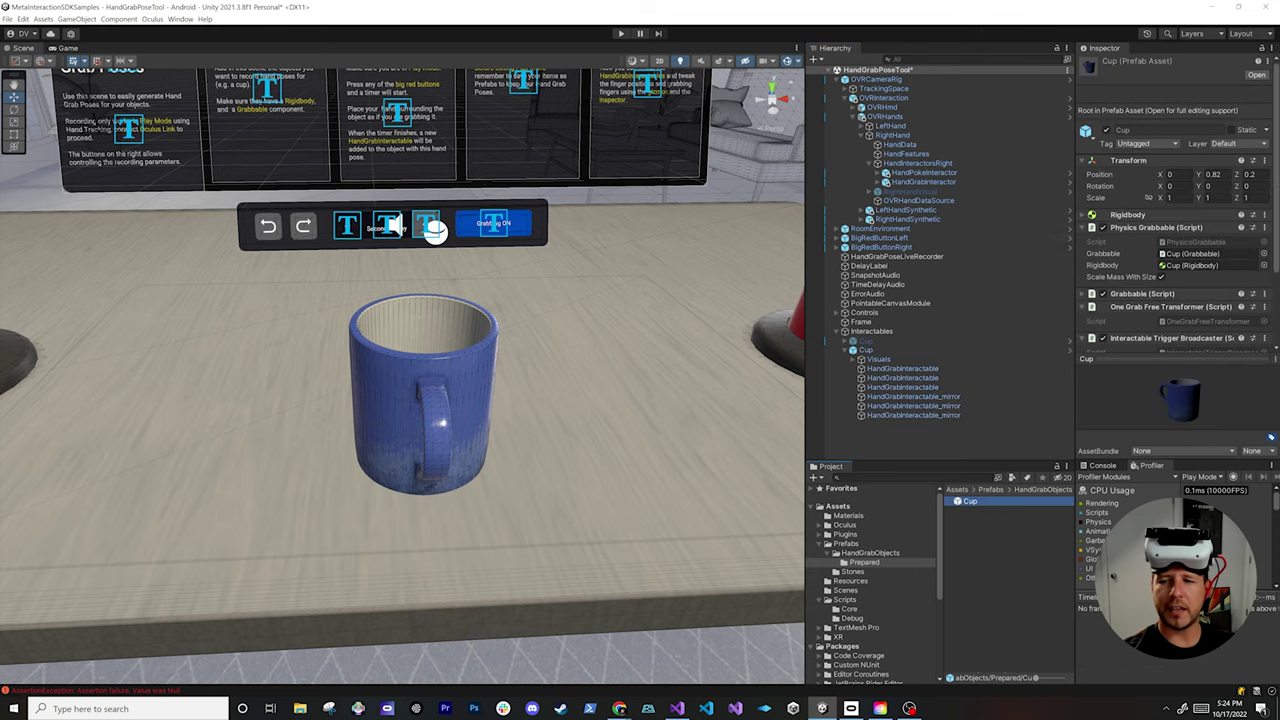
# Delete the original inactive Cup from Interactables and save the scene
pyautogui.click(866, 350)
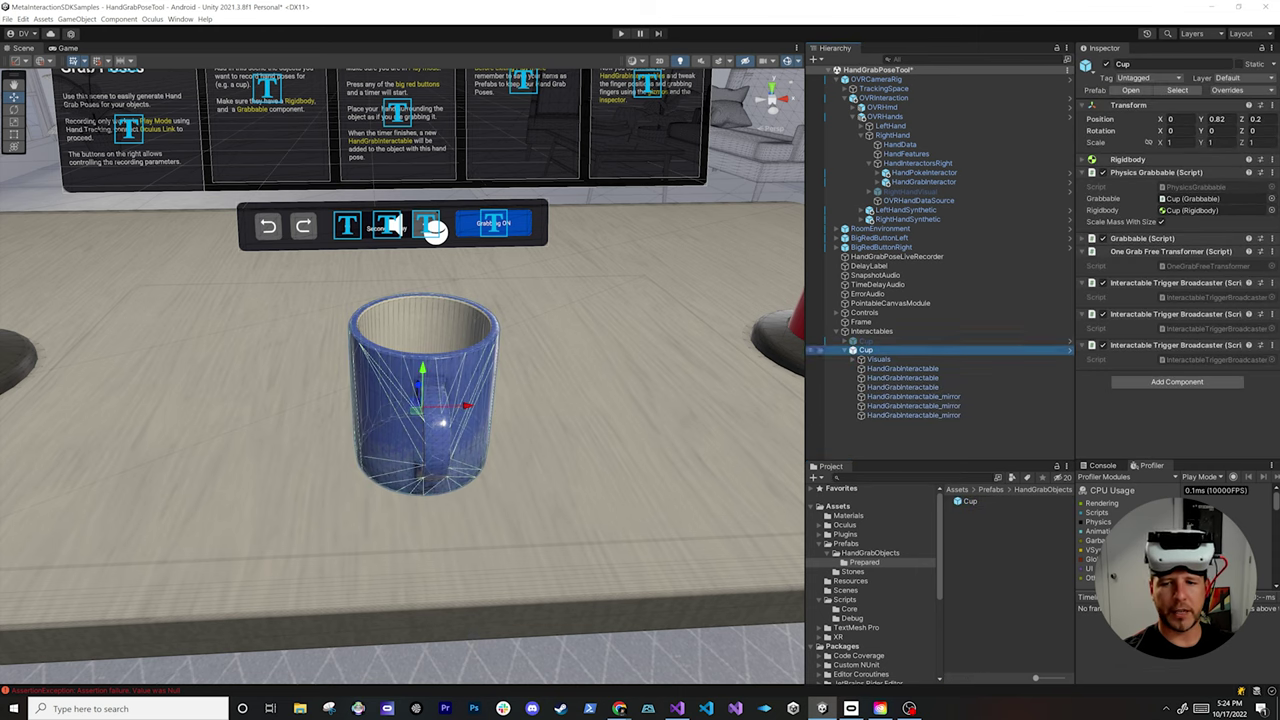
pyautogui.click(811, 341)
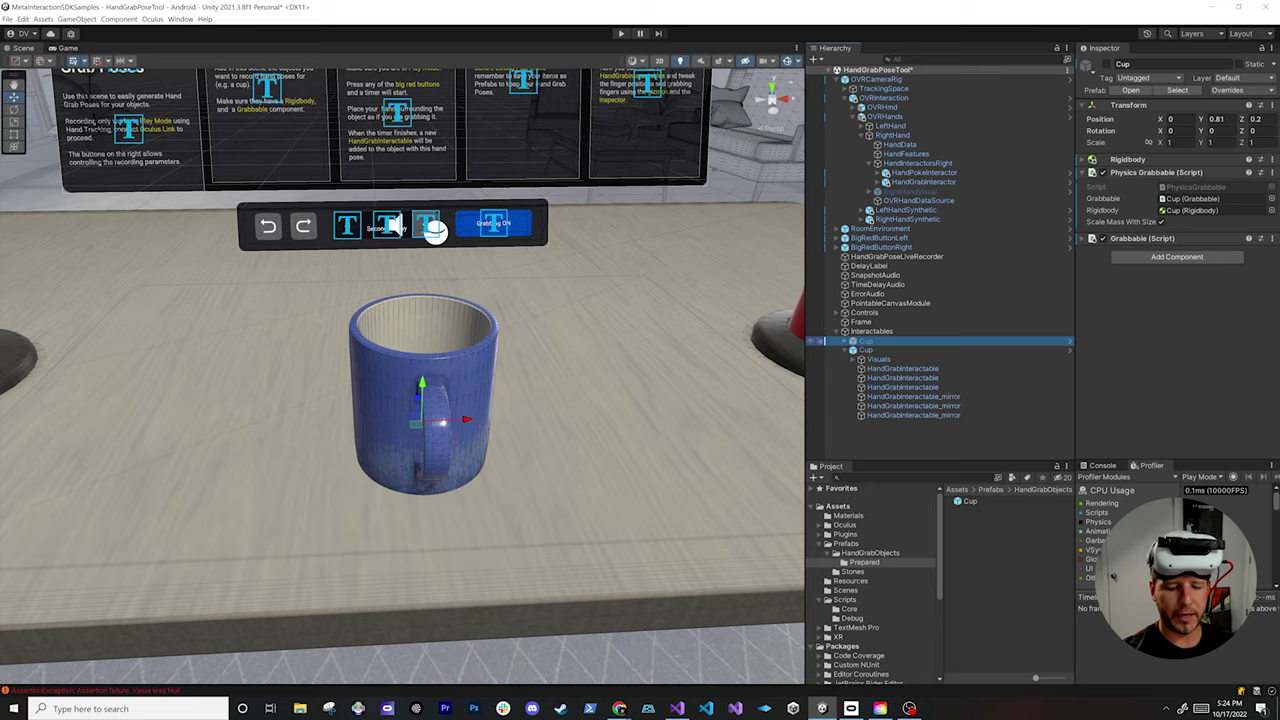
pyautogui.press('Delete')
pyautogui.hotkey('ctrl', 's')
# Deactivate the finished Cup and add the OculusTouchForQuest2_Right prefab from the HandGrabObjects folder under Interactables
pyautogui.click(870, 553)
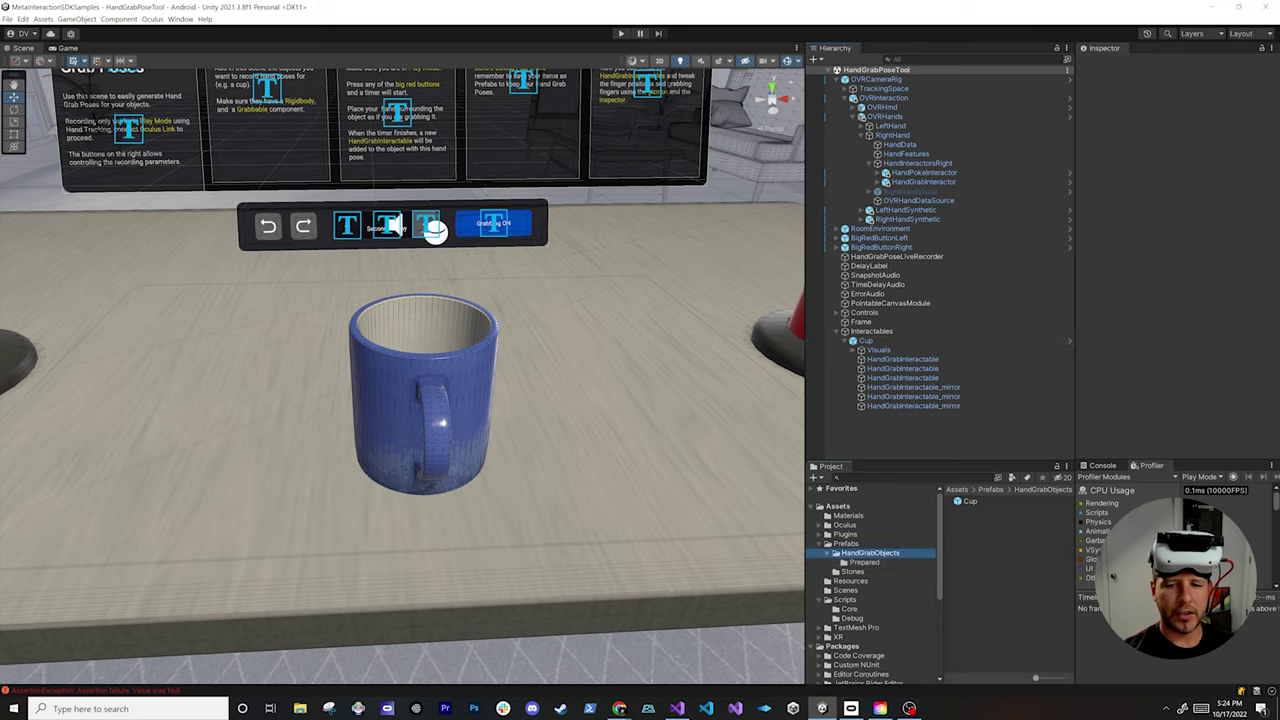
pyautogui.click(864, 562)
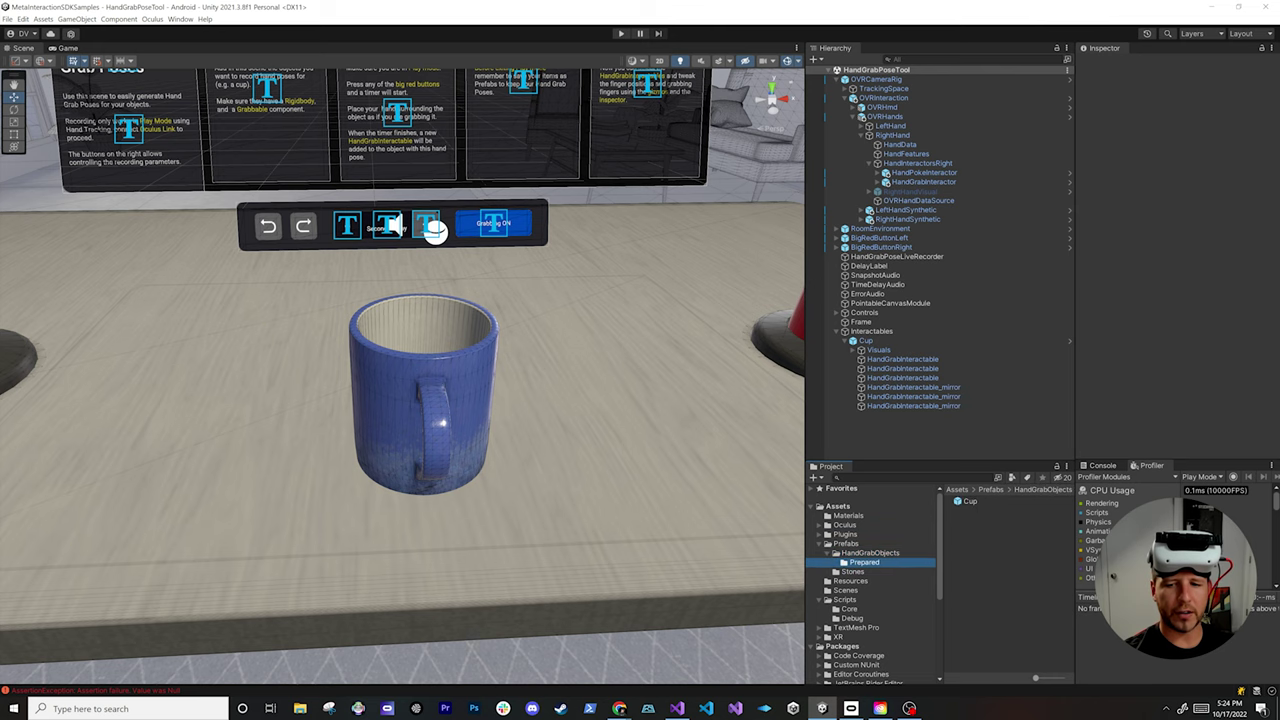
pyautogui.click(870, 553)
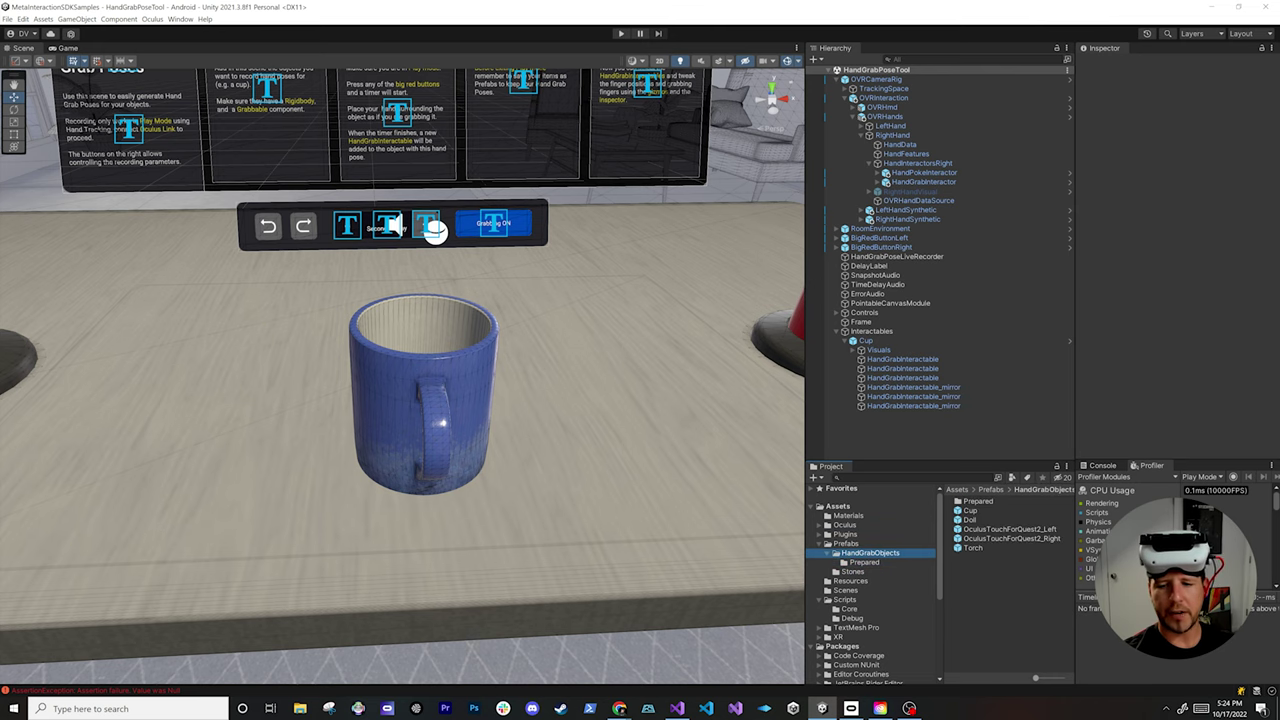
pyautogui.doubleClick(866, 341)
pyautogui.click(1106, 64)
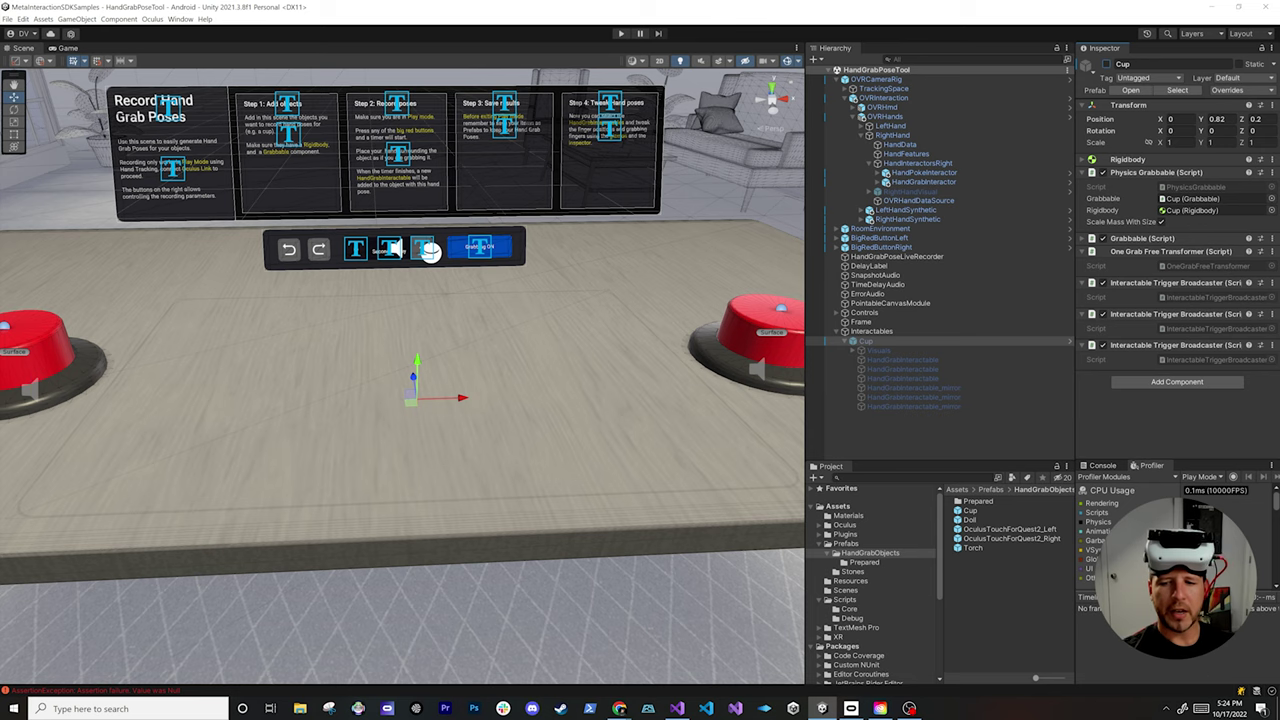
pyautogui.moveTo(1011, 538); pyautogui.dragTo(893, 336)
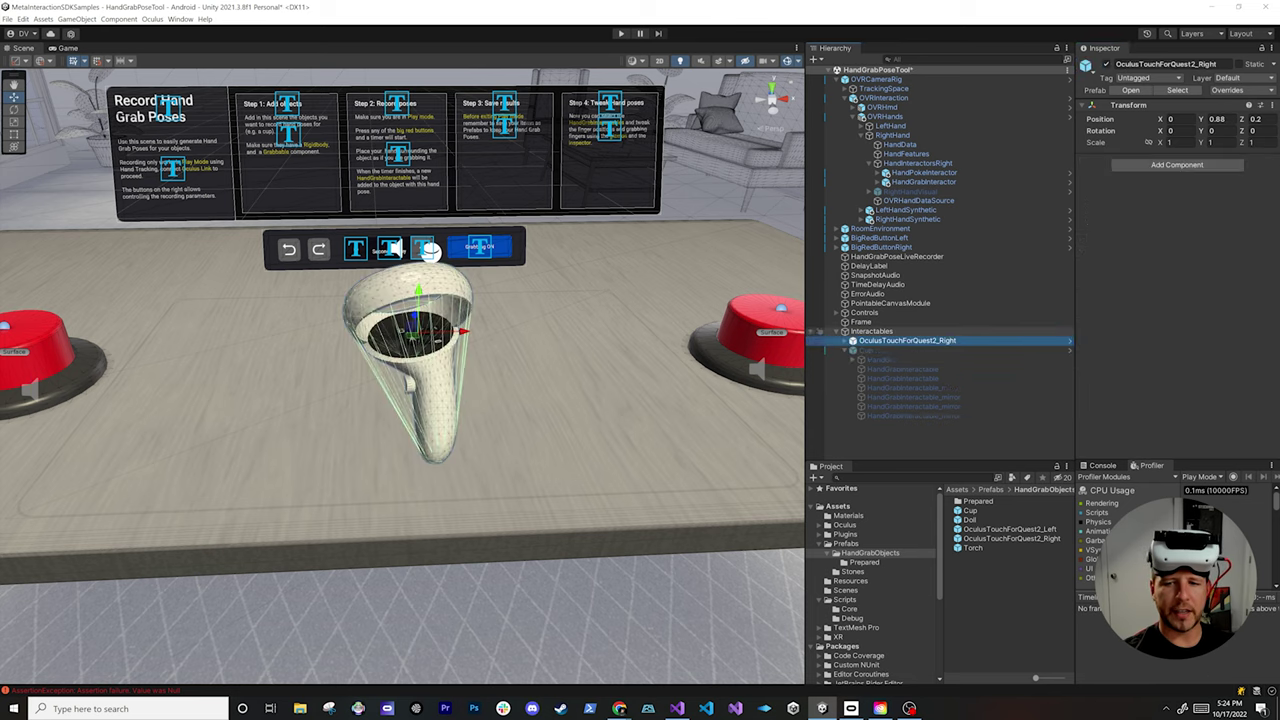
pyautogui.scroll(-3, 403, 376)
pyautogui.keyDown('alt'); pyautogui.moveTo(403, 376); pyautogui.dragTo(355, 368); pyautogui.keyUp('alt')
pyautogui.scroll(2, 420, 360)
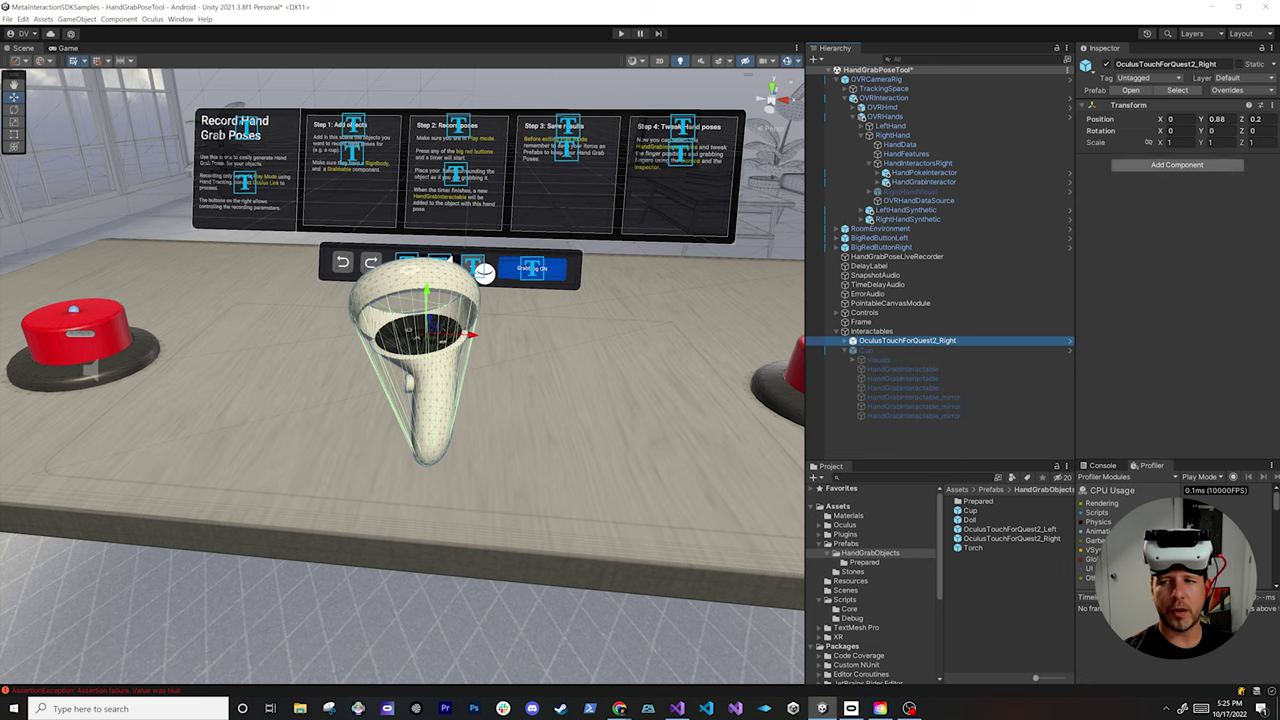
# Add Grabbable, Rigidbody and Physics Grabbable components to OculusTouchForQuest2_Right and save the scene
pyautogui.click(1177, 164)
pyautogui.write('onegrab')
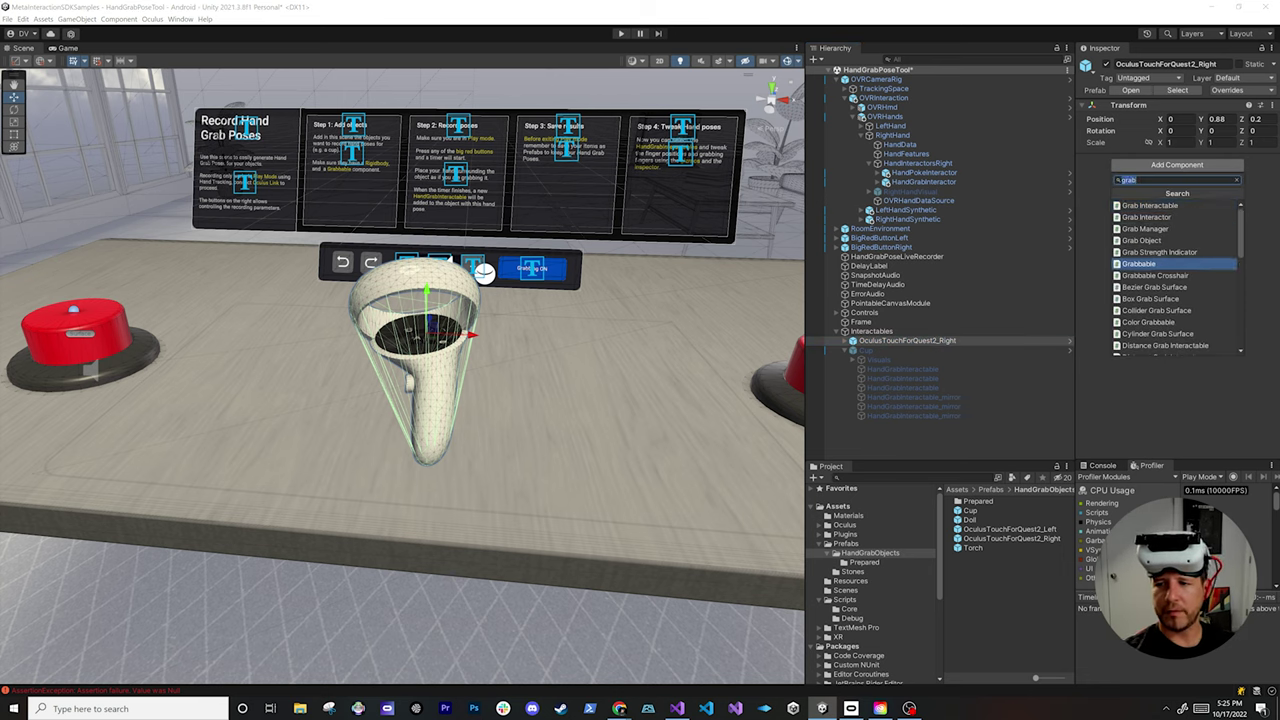
pyautogui.press('Return')
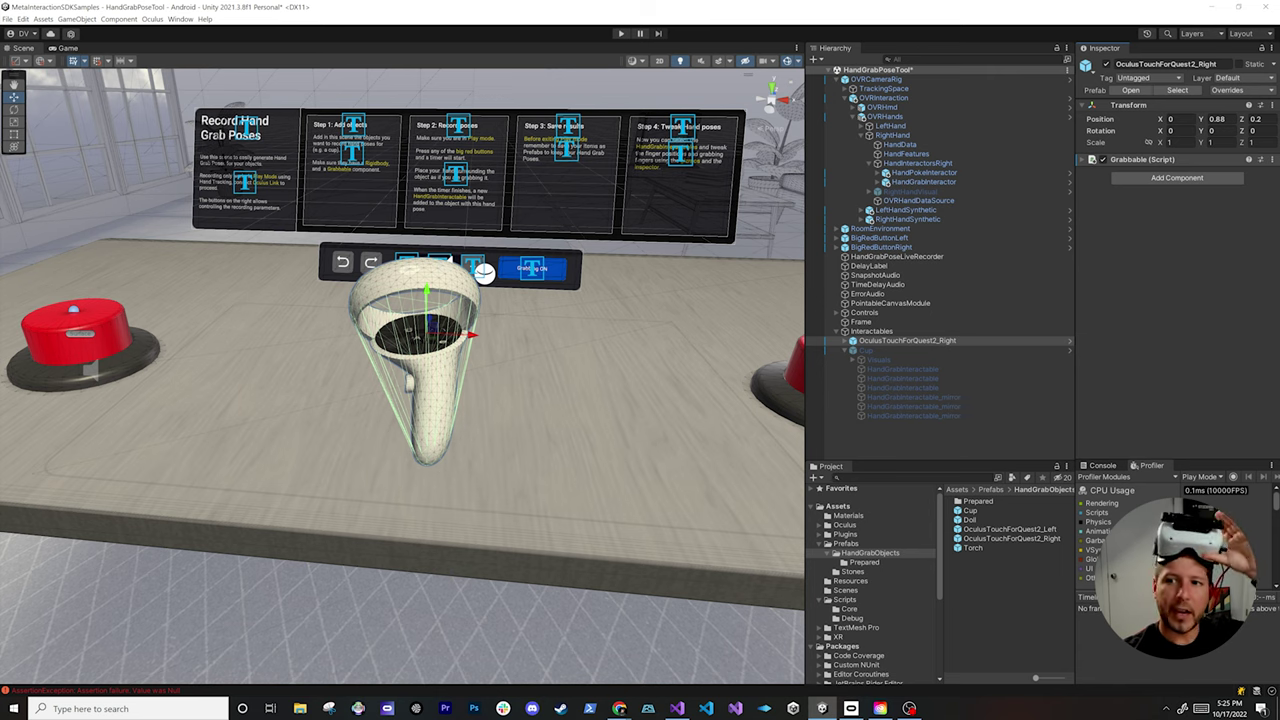
pyautogui.click(1177, 178)
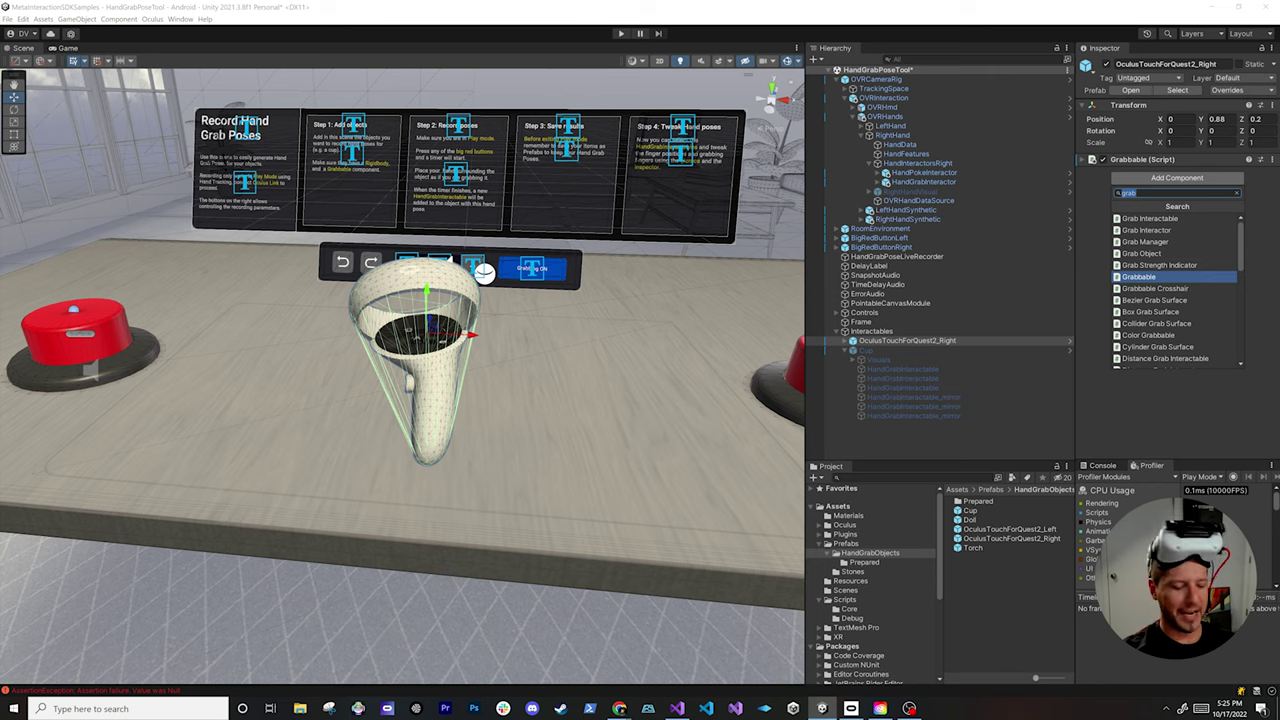
pyautogui.write('rigi')
pyautogui.press('Return')
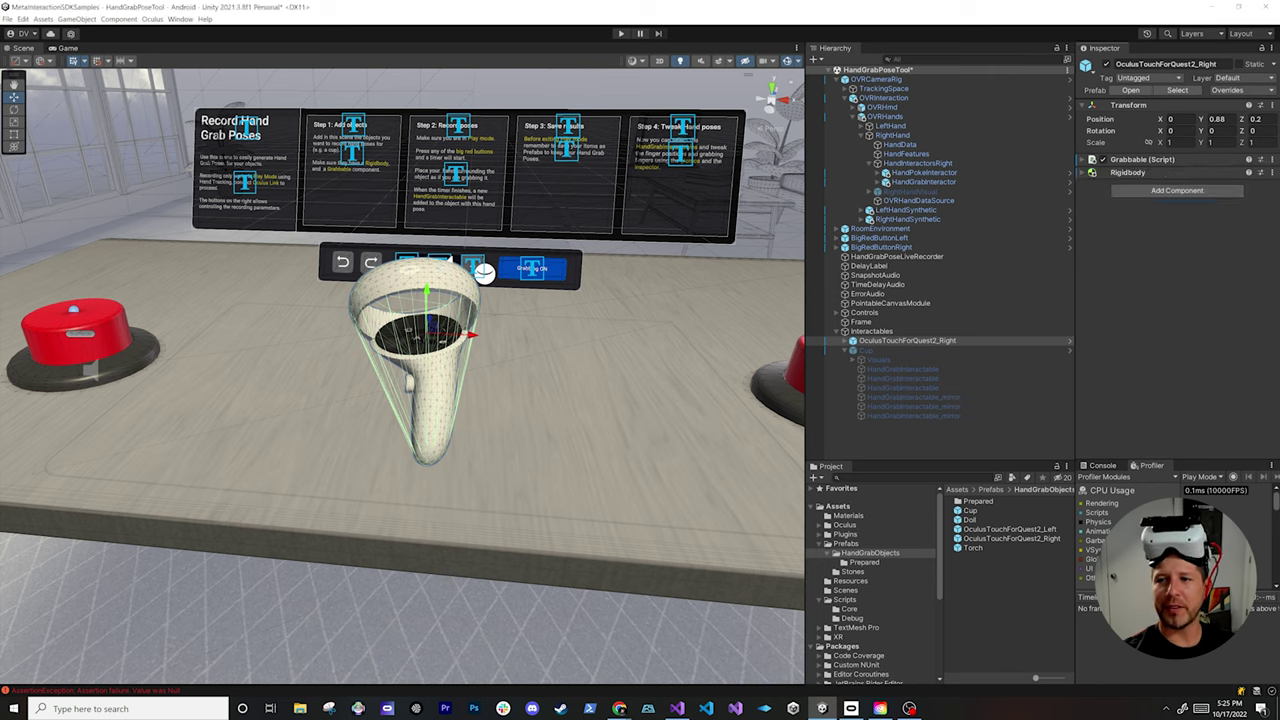
pyautogui.hotkey('ctrl', 'shift', 'a')
pyautogui.write('phy')
pyautogui.press('Down')
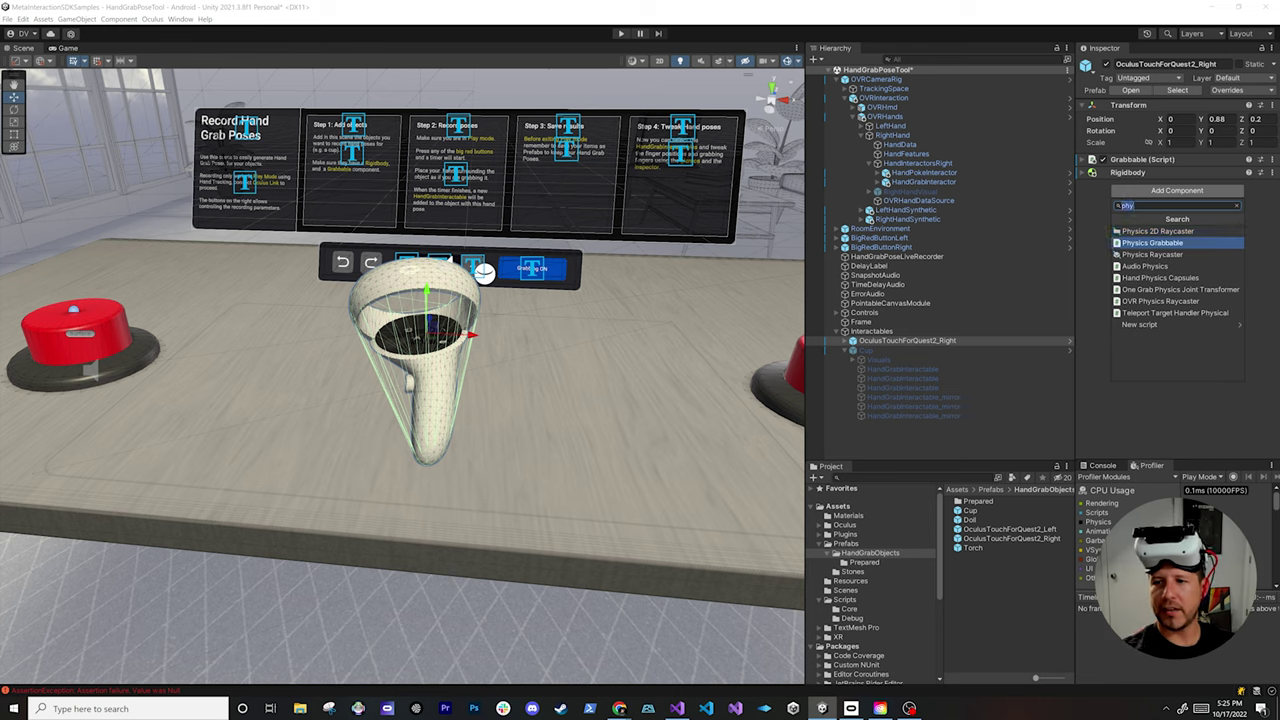
pyautogui.press('Return')
pyautogui.hotkey('ctrl', 's')
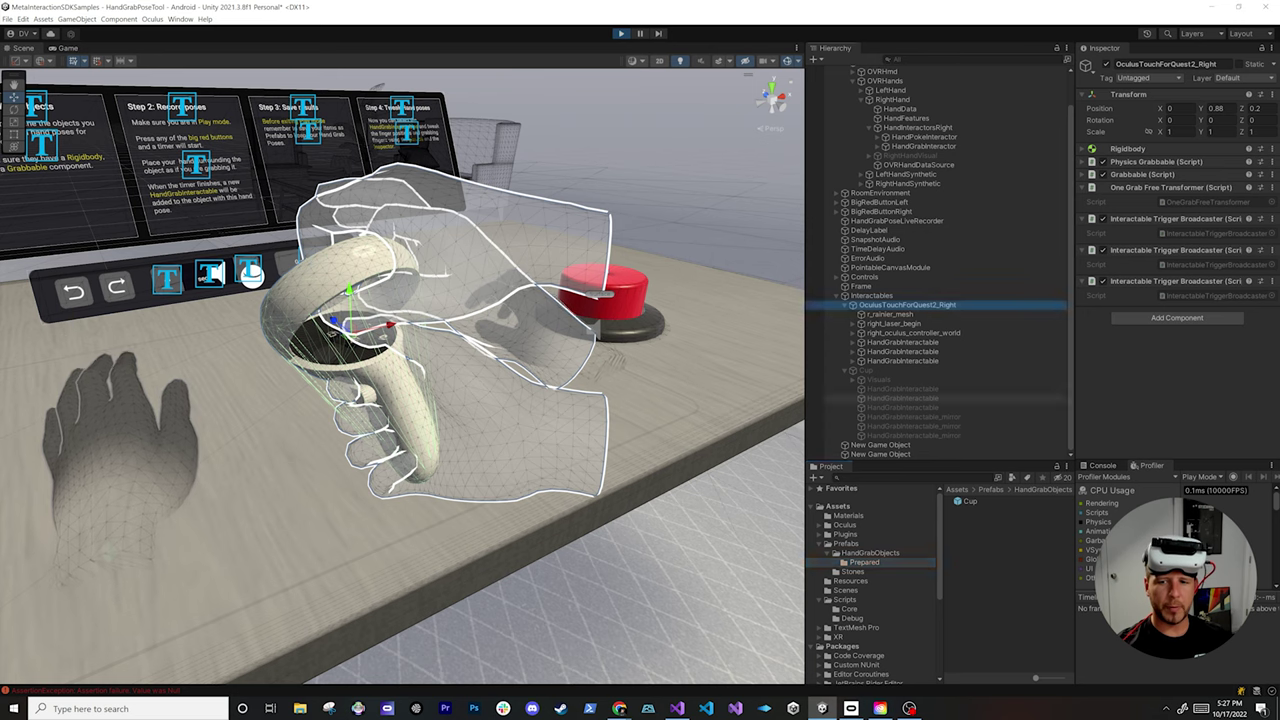
# Store the controller with its recorded poses as a prefab in the Prepared folder and exit play mode
pyautogui.moveTo(907, 305); pyautogui.dragTo(1005, 560)
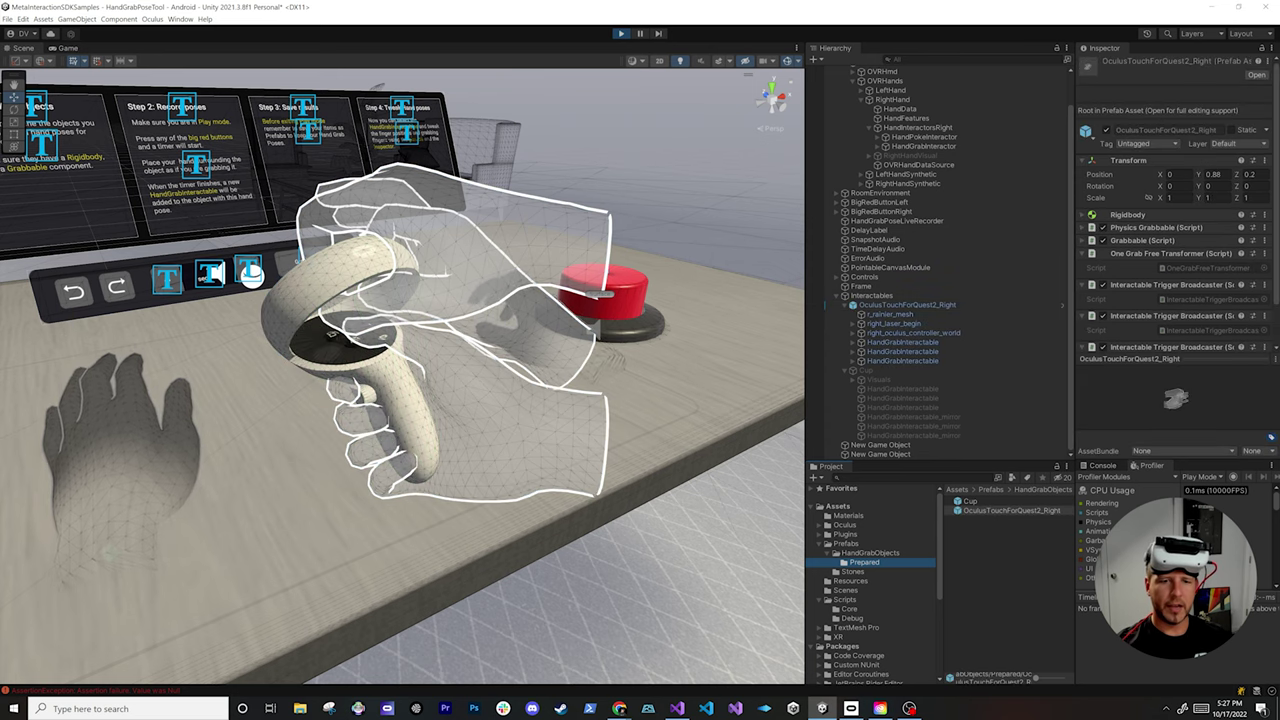
pyautogui.hotkey('ctrl', 'p')
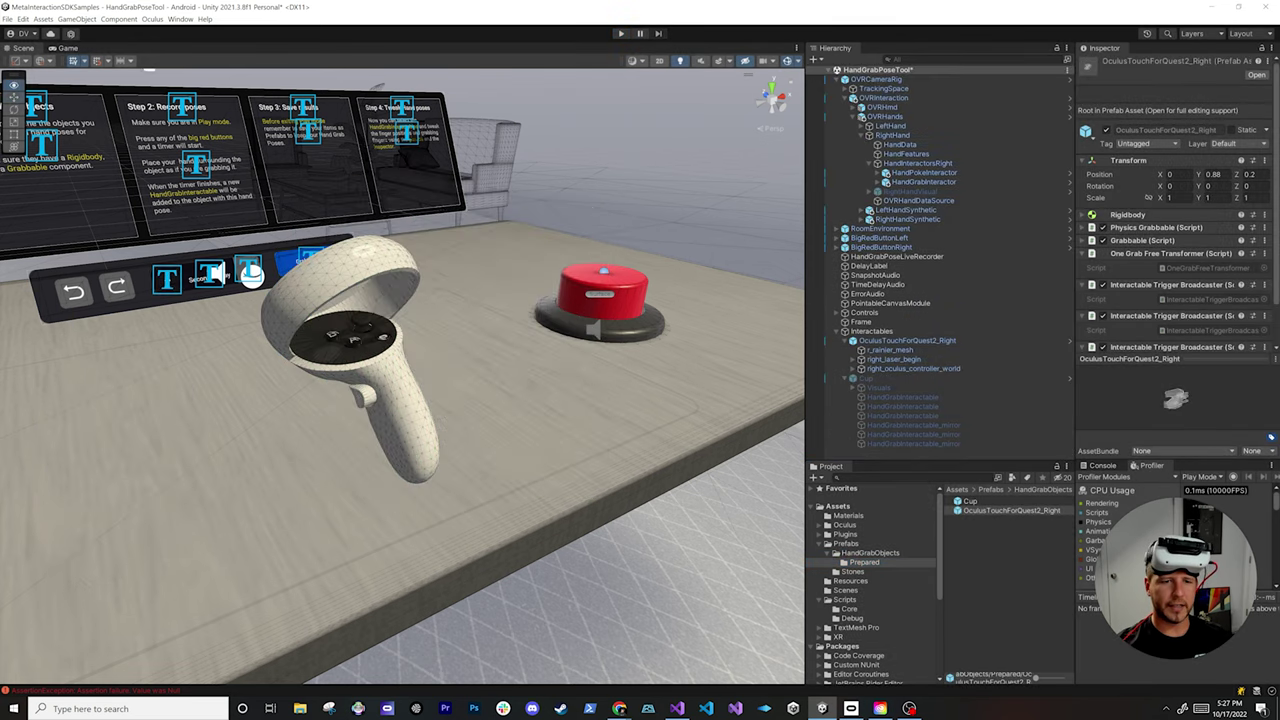
pyautogui.press('f')
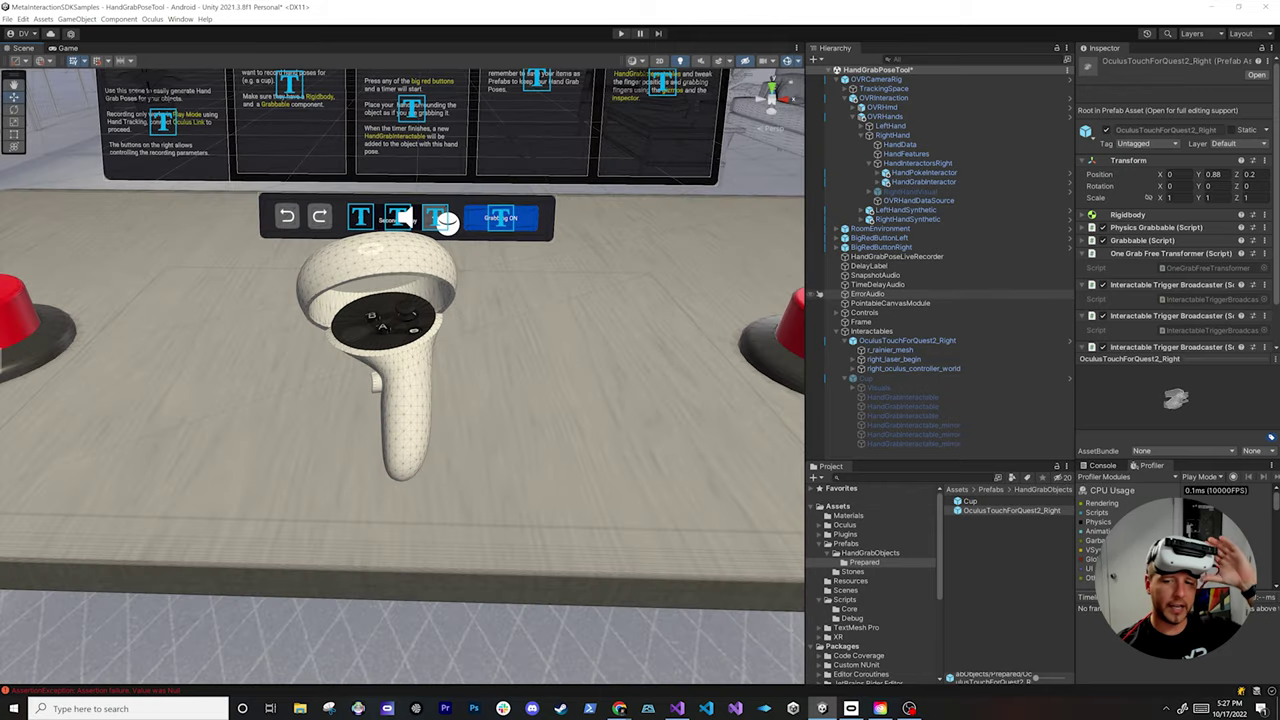
# Replace the scene's OculusTouchForQuest2_Right with the prepared prefab, placed below the inactive Cup in Interactables
pyautogui.click(860, 341)
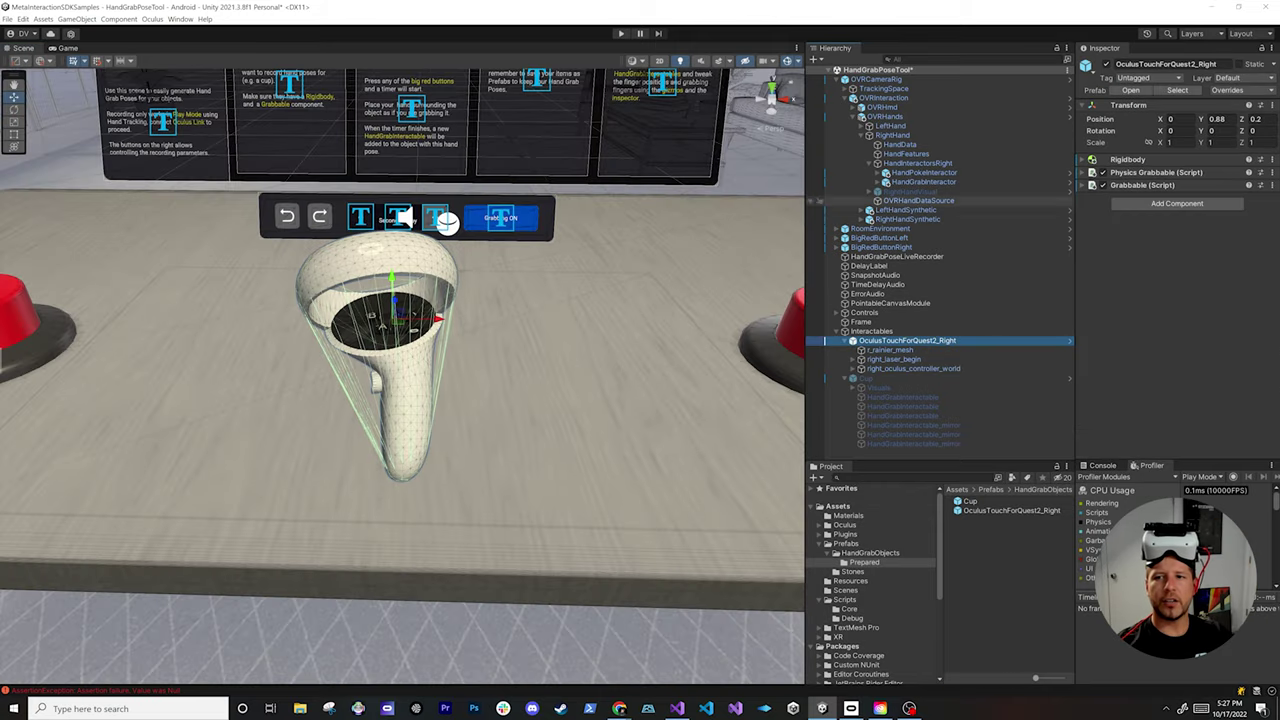
pyautogui.press('Delete')
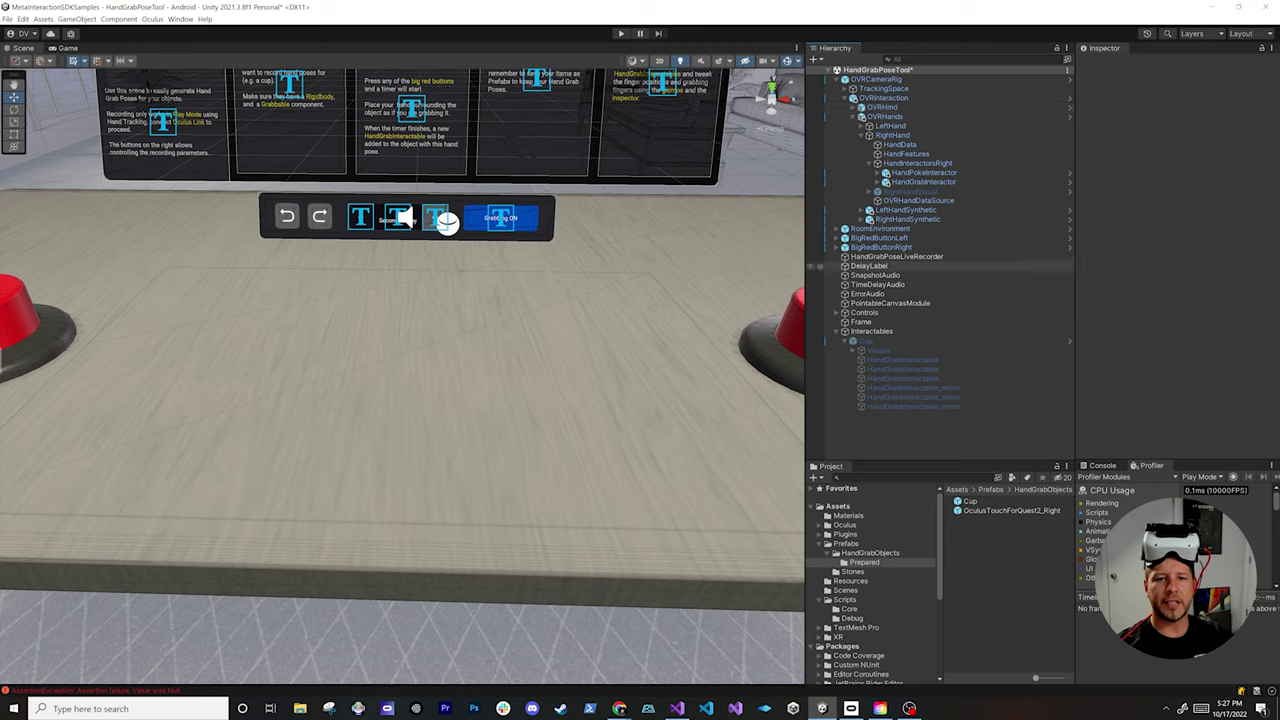
pyautogui.click(816, 341)
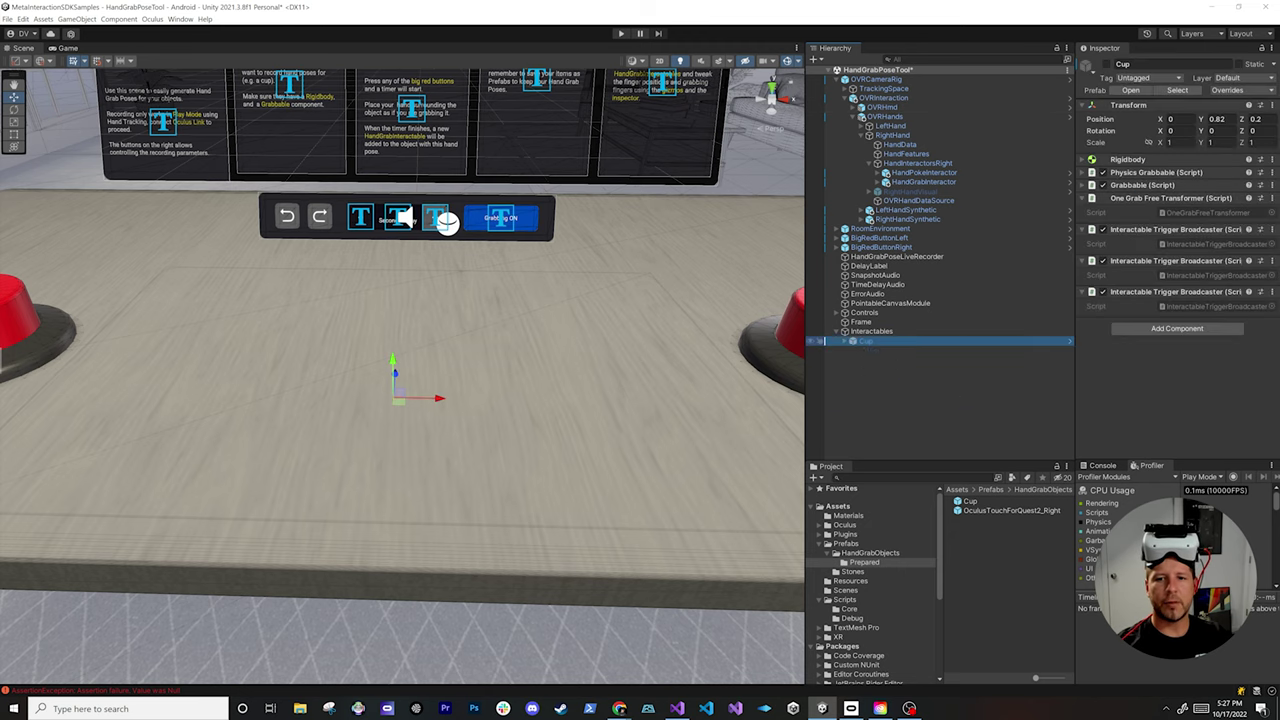
pyautogui.press('Delete')
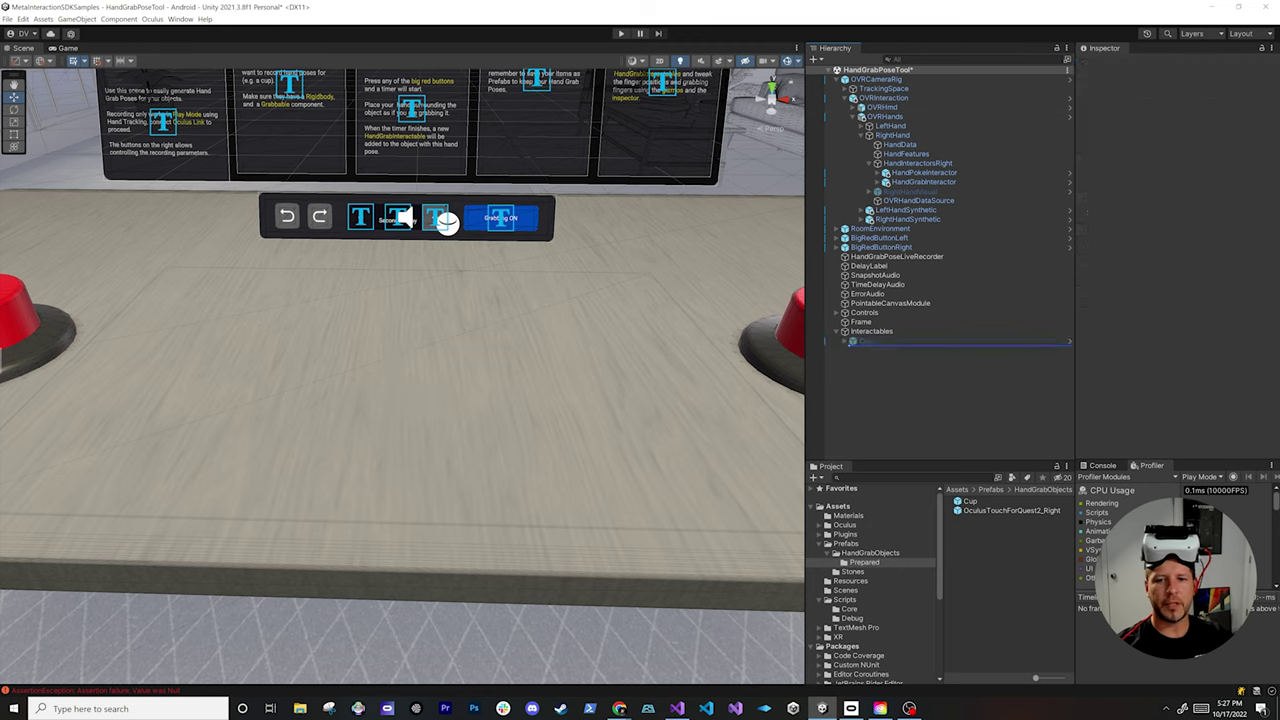
pyautogui.moveTo(950, 343); pyautogui.dragTo(950, 345)
pyautogui.scroll(-3, 480, 380)
pyautogui.keyDown('alt'); pyautogui.moveTo(480, 380); pyautogui.dragTo(490, 355); pyautogui.keyUp('alt')
pyautogui.scroll(4, 490, 355)
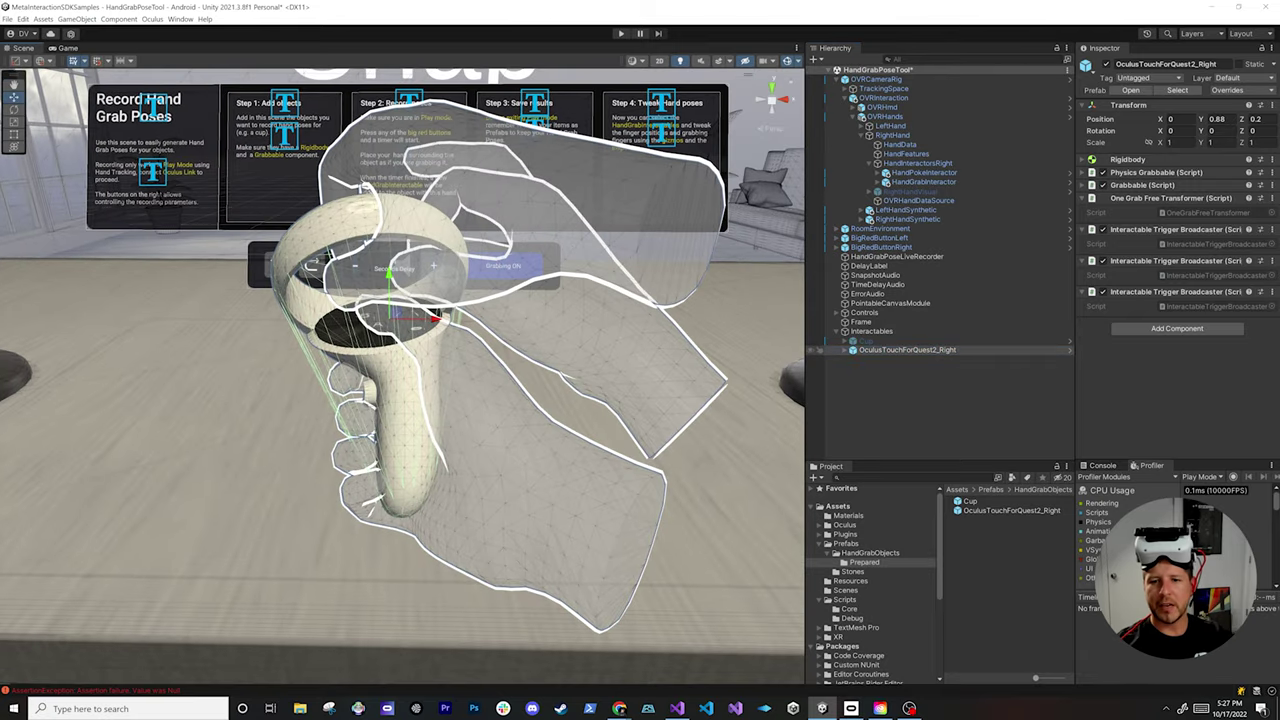
# Unpack the OculusTouchForQuest2_Right prefab instance under Interactables
pyautogui.rightClick(866, 351)
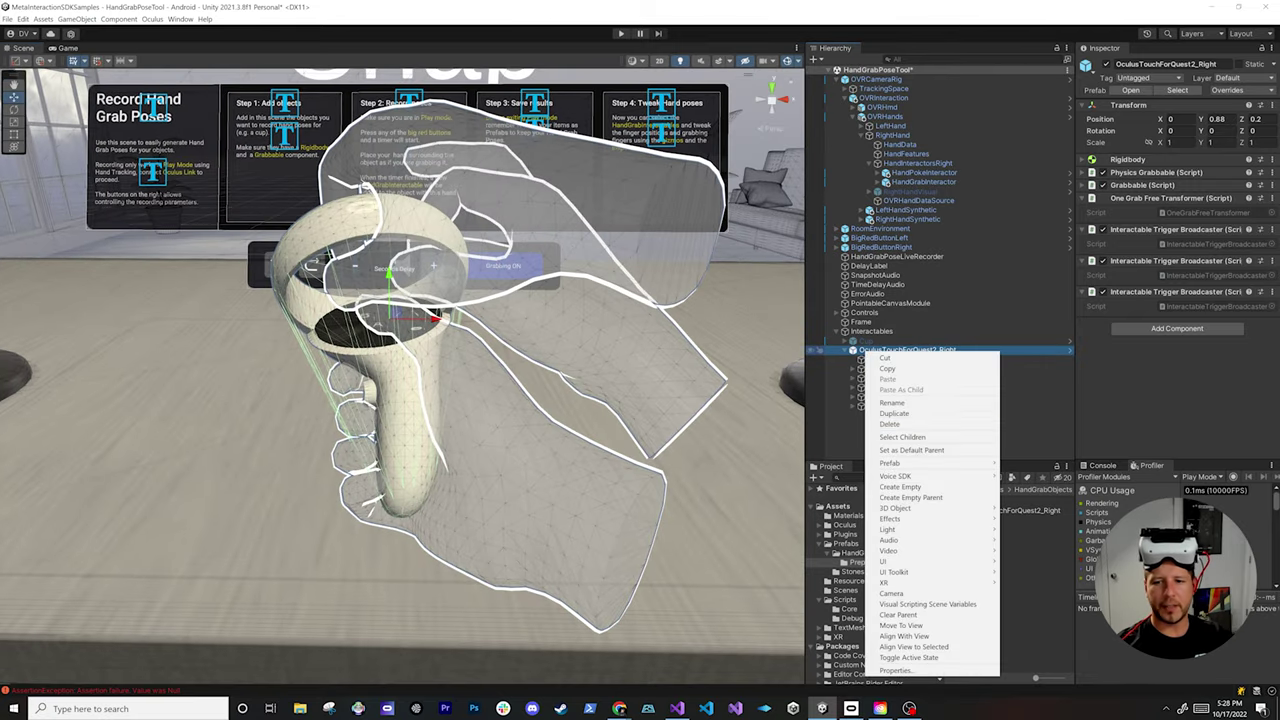
pyautogui.moveTo(900, 463)
pyautogui.click(1042, 516)
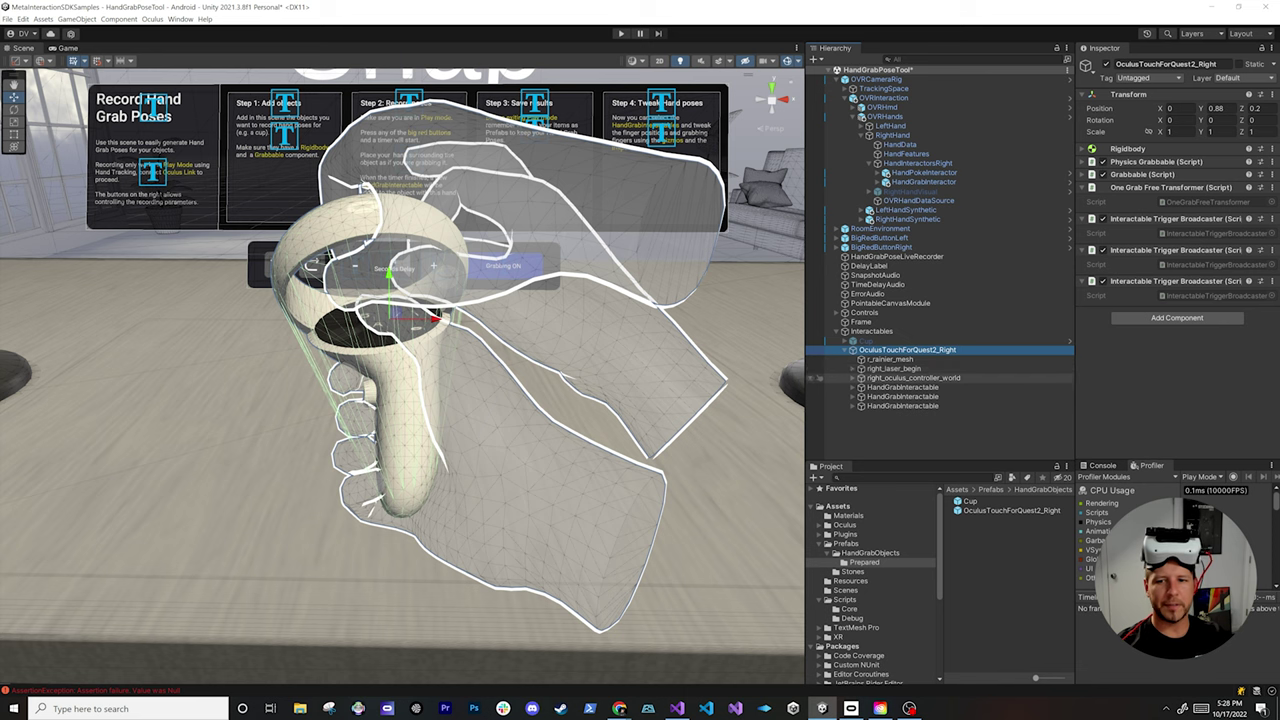
# Delete the Ghost-RightHand(Clone) child from each of the controller's three HandGrabInteractables and save the scene
pyautogui.click(852, 387)
pyautogui.click(858, 406)
pyautogui.click(852, 406)
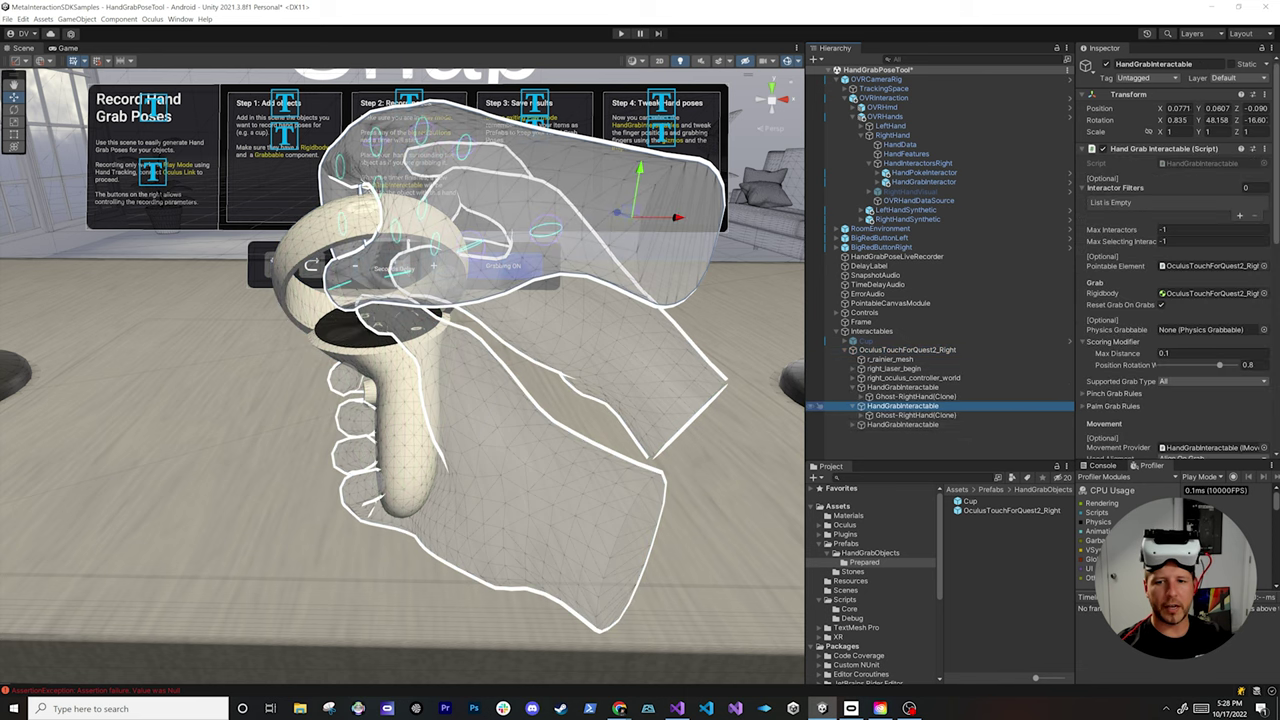
pyautogui.click(852, 425)
pyautogui.click(914, 434)
pyautogui.keyDown('ctrl'); pyautogui.click(914, 415); pyautogui.keyUp('ctrl')
pyautogui.keyDown('ctrl'); pyautogui.click(914, 397); pyautogui.keyUp('ctrl')
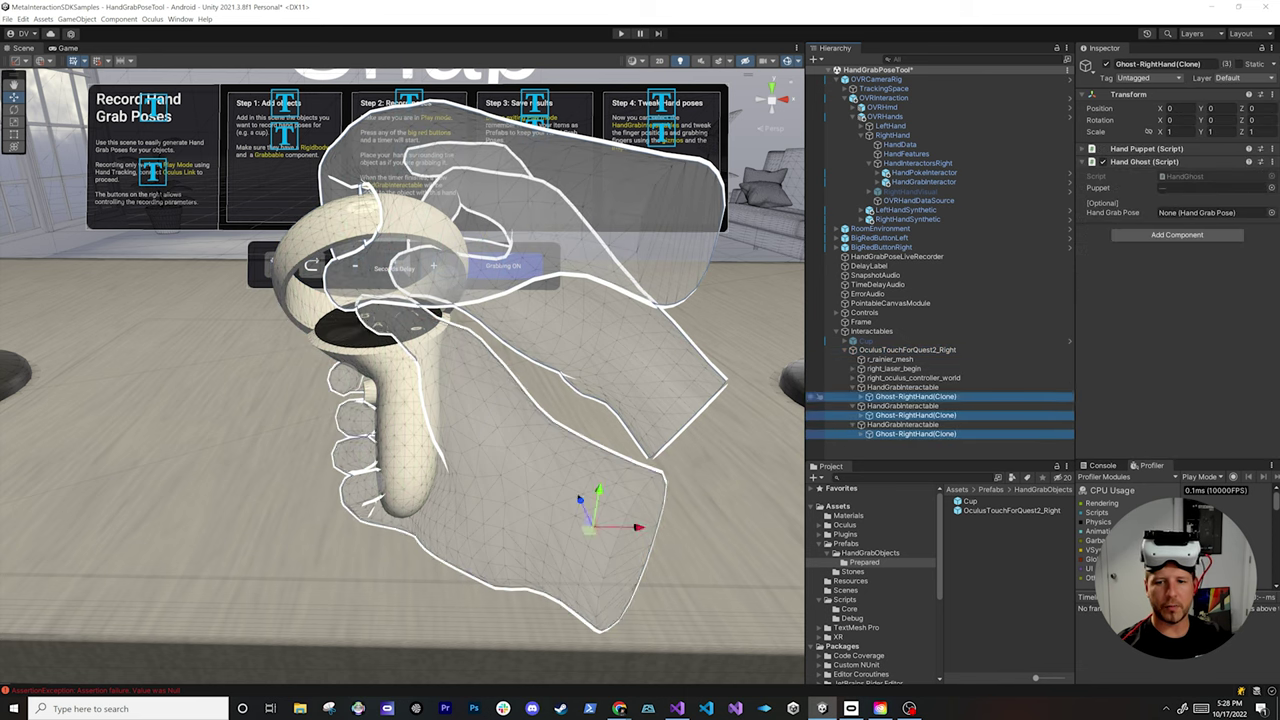
pyautogui.press('Delete')
pyautogui.hotkey('ctrl', 's')
# Review the controller's three recorded hand grab poses and focus the view on the first one
pyautogui.click(903, 387)
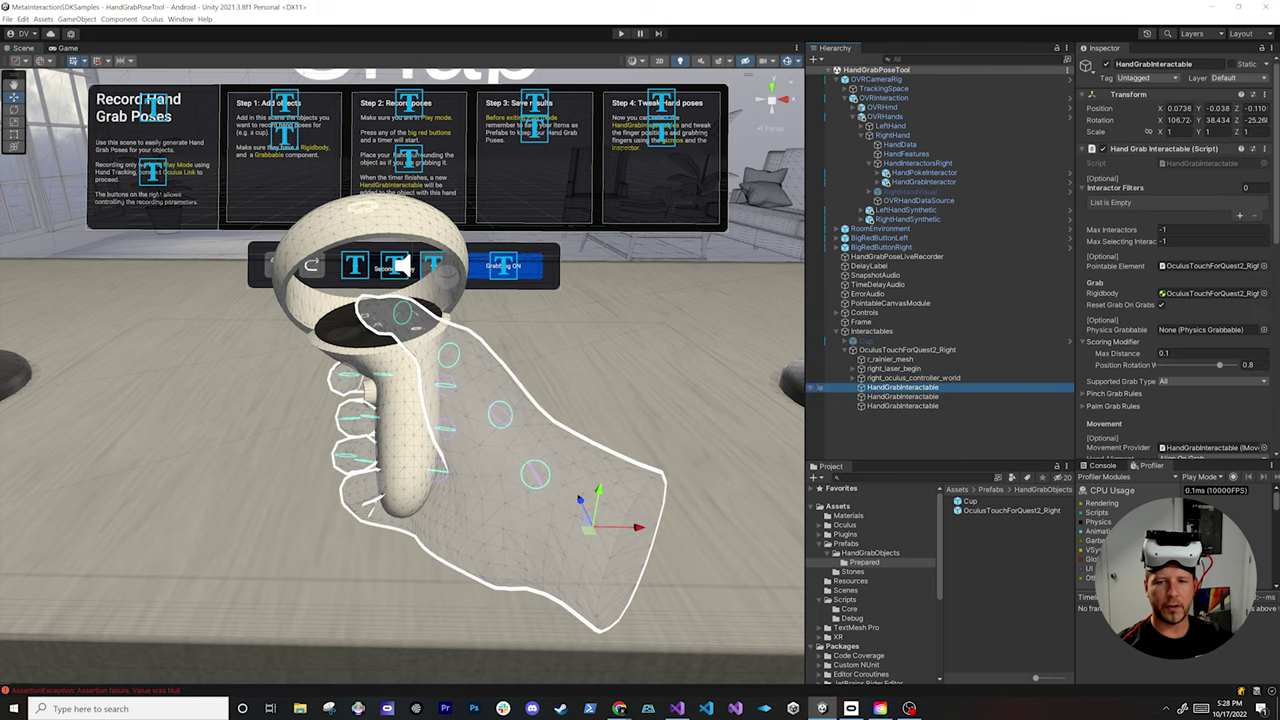
pyautogui.press('Down')
pyautogui.press('Down')
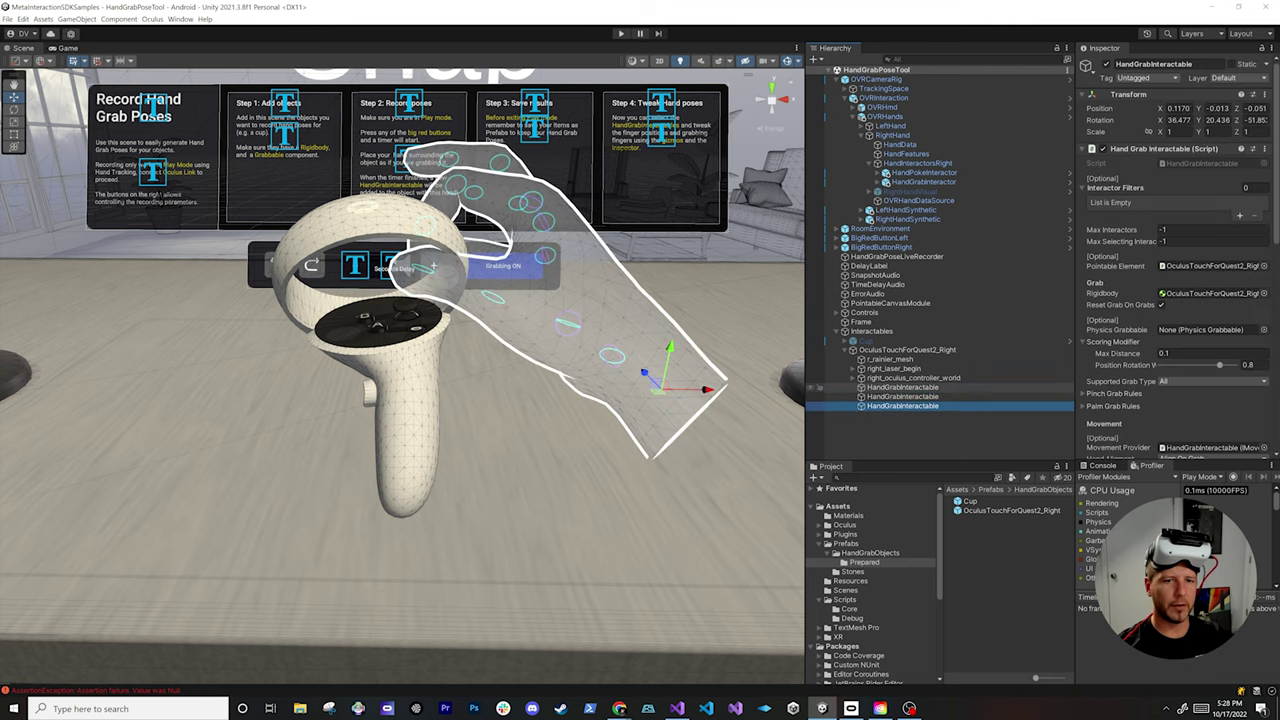
pyautogui.press('Up')
pyautogui.press('Up')
pyautogui.press('f')
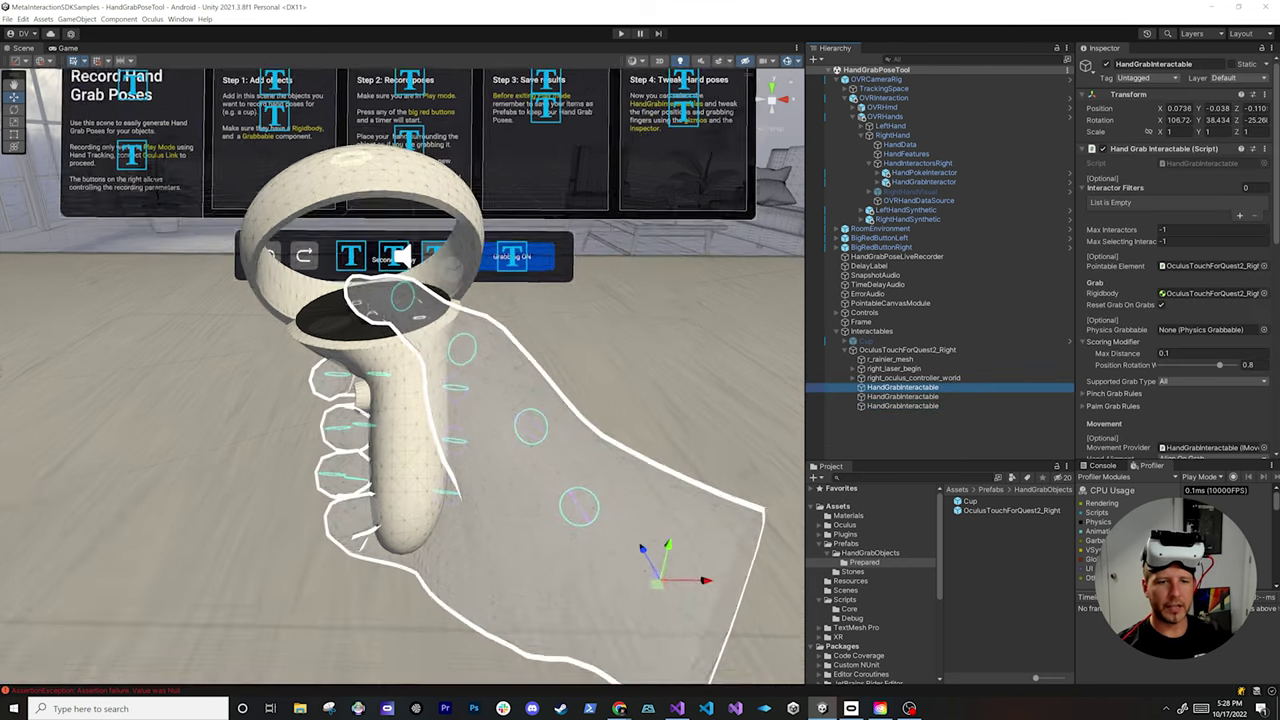
# Inspect from several angles how the first recorded hand pose wraps around the Quest 2 controller
pyautogui.keyDown('alt'); pyautogui.moveTo(430, 380); pyautogui.dragTo(760, 345); pyautogui.keyUp('alt')
pyautogui.keyDown('alt'); pyautogui.moveTo(400, 360); pyautogui.dragTo(520, 370); pyautogui.keyUp('alt')
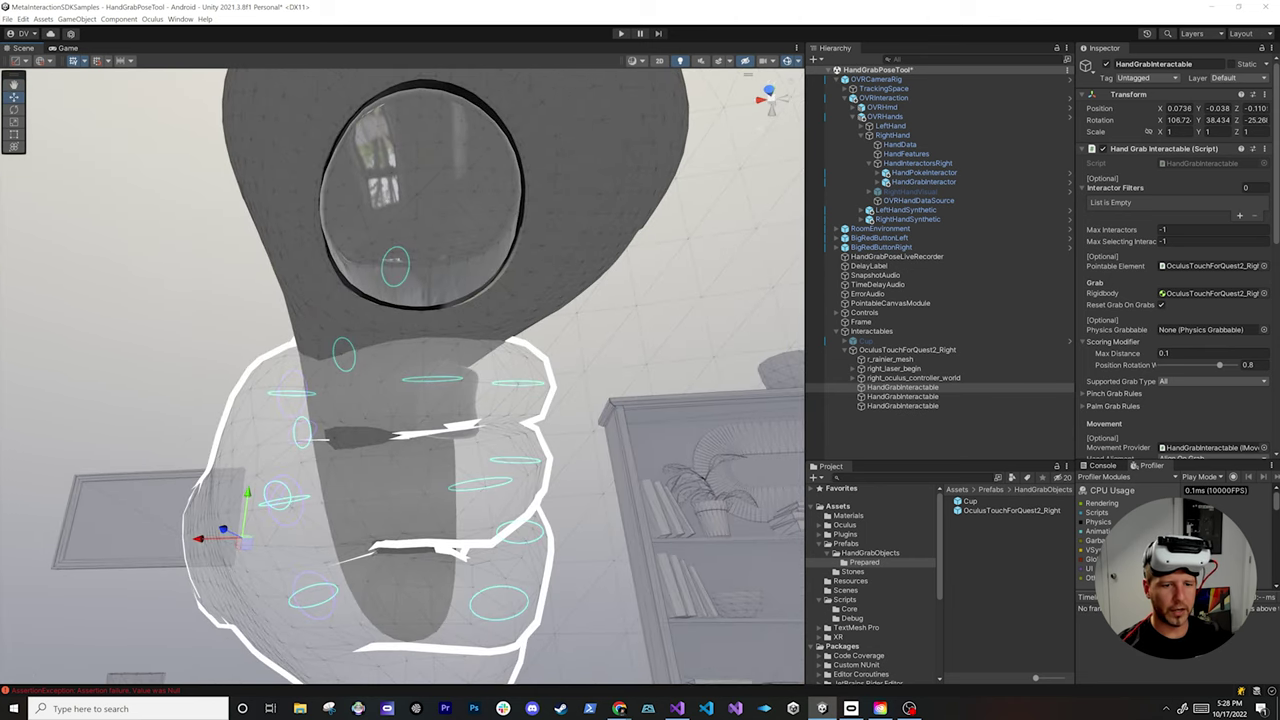
pyautogui.keyDown('alt'); pyautogui.moveTo(400, 360); pyautogui.dragTo(415, 397); pyautogui.keyUp('alt')
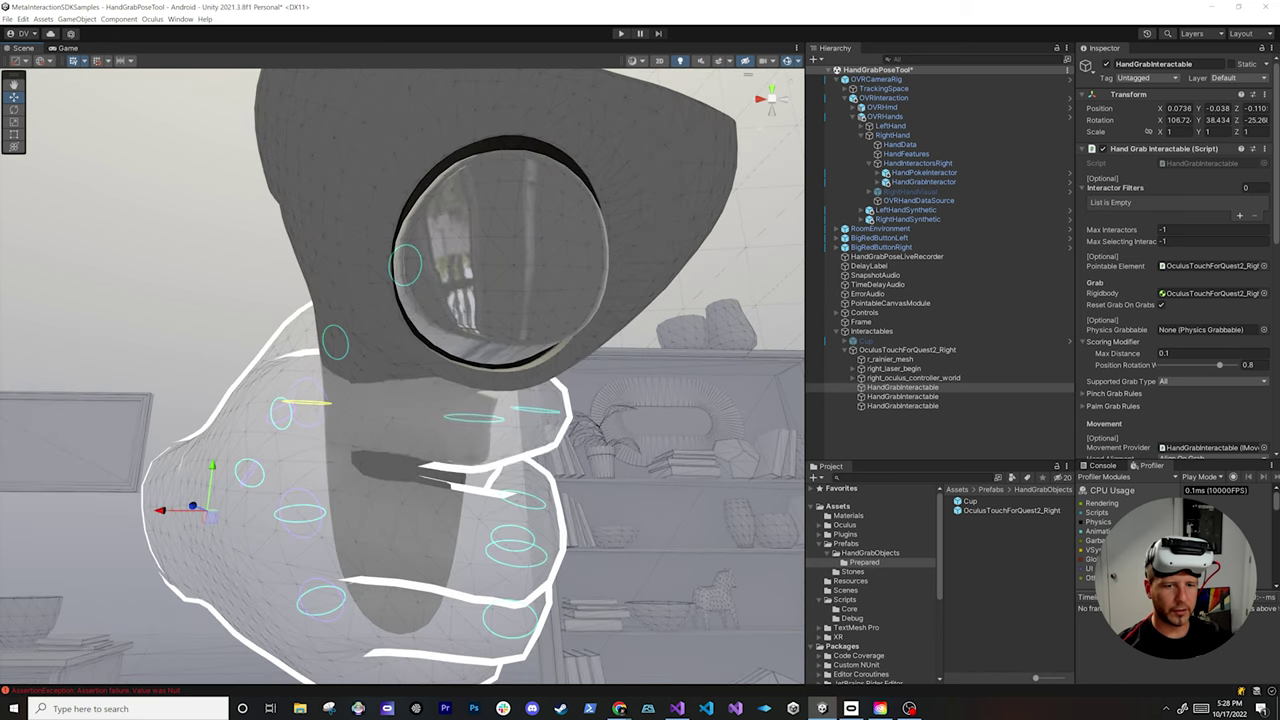
pyautogui.keyDown('alt'); pyautogui.moveTo(600, 385); pyautogui.dragTo(186, 453); pyautogui.keyUp('alt')
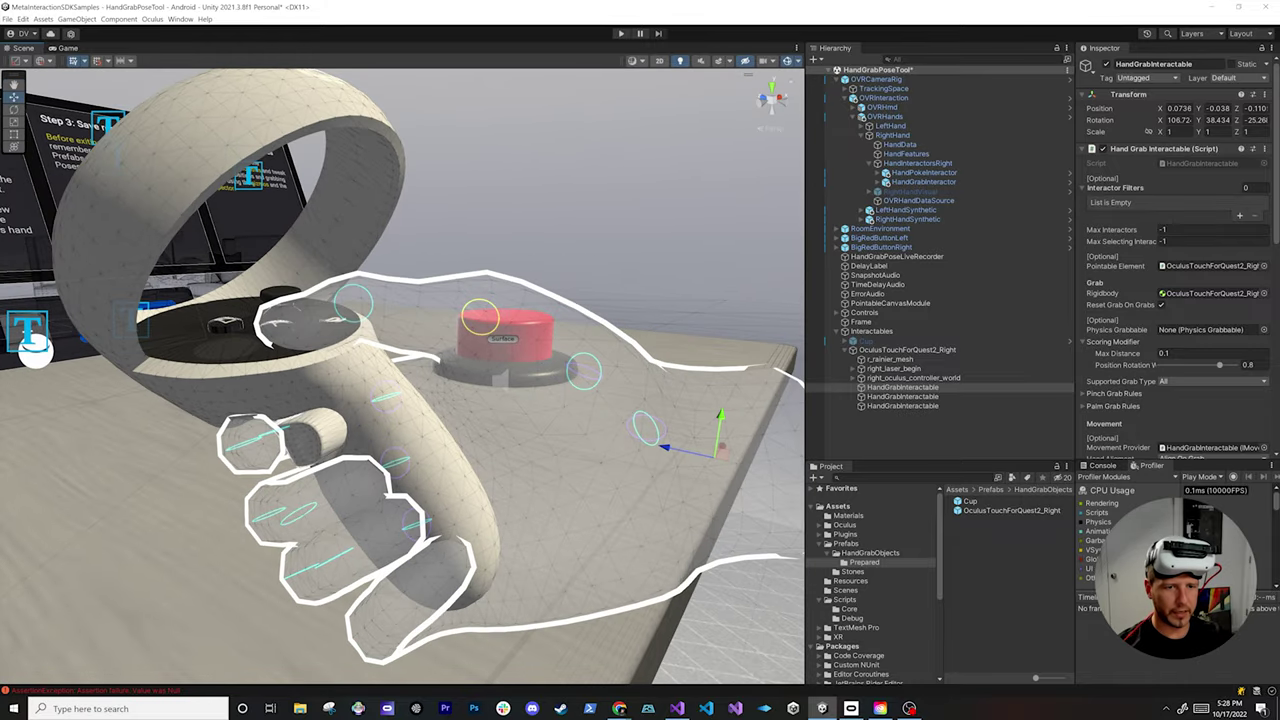
pyautogui.keyDown('alt'); pyautogui.moveTo(330, 430); pyautogui.dragTo(736, 320); pyautogui.keyUp('alt')
pyautogui.moveTo(310, 486); pyautogui.dragTo(236, 464)
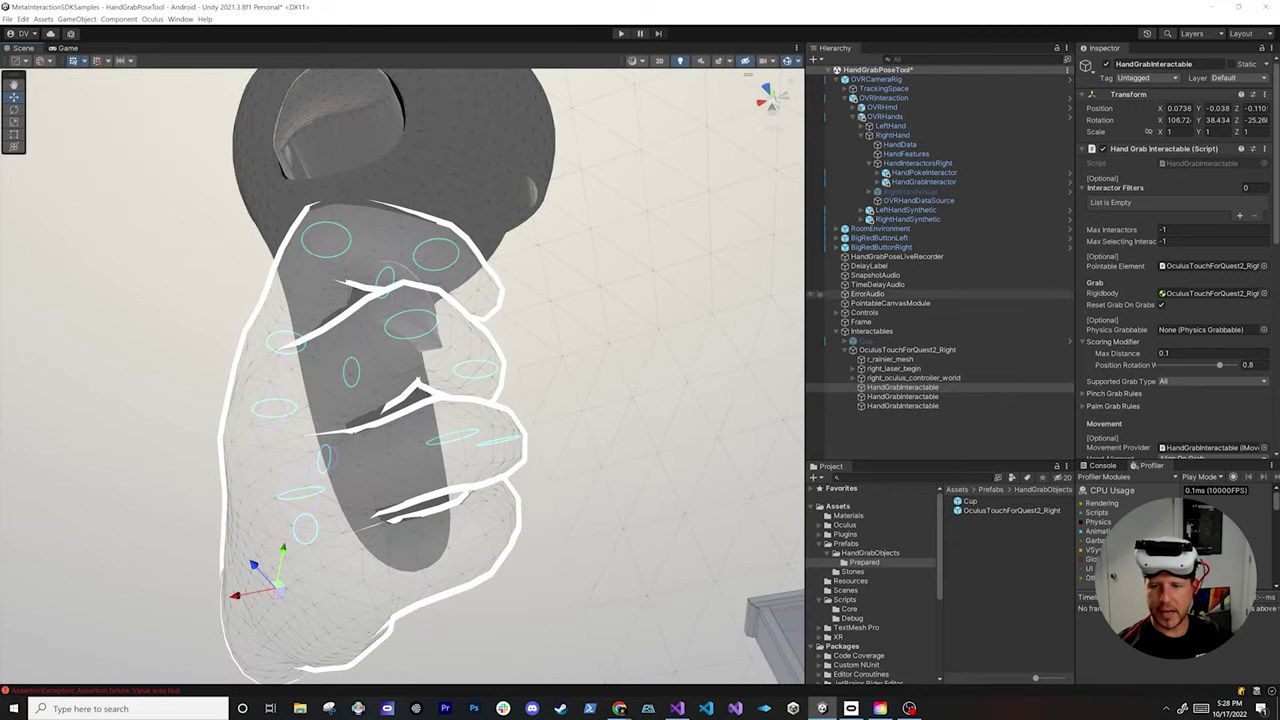
# Set the Max finger freedom of the first HandGrabInteractable's pose to Constrained and check its fingers around the controller handle
pyautogui.scroll(-10, 1175, 300)
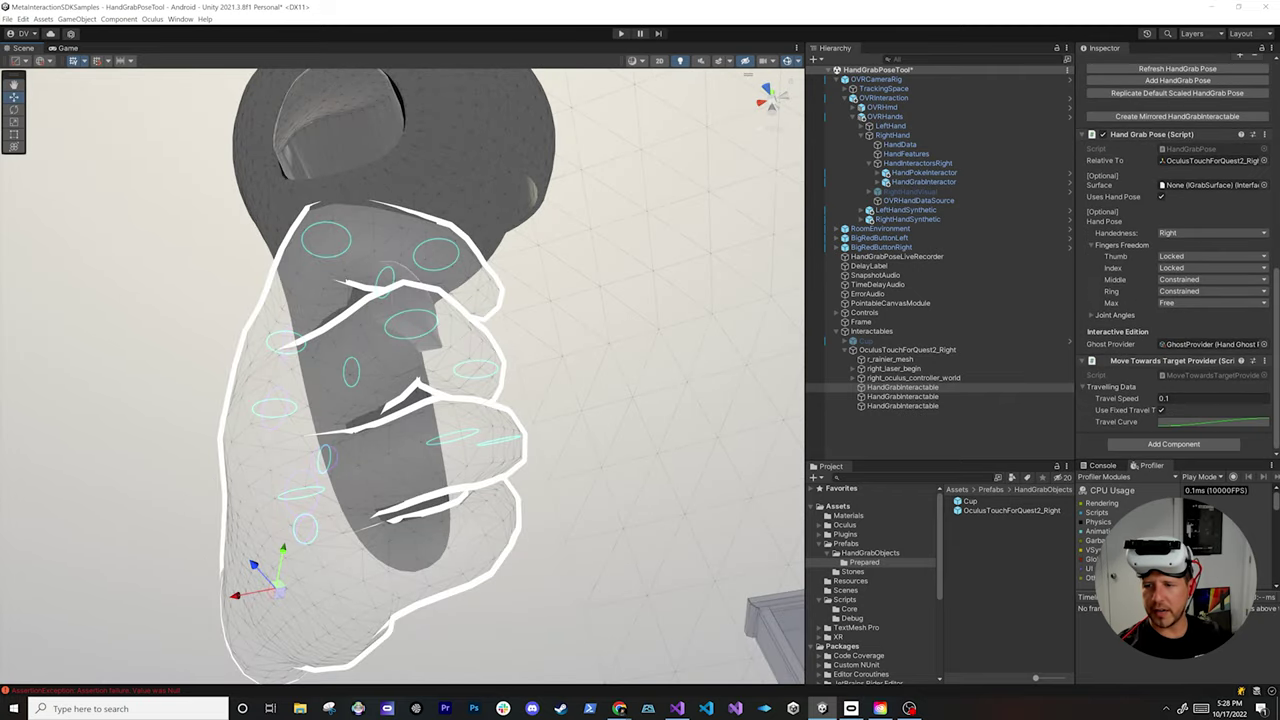
pyautogui.keyDown('alt'); pyautogui.moveTo(420, 380); pyautogui.dragTo(535, 410); pyautogui.keyUp('alt')
pyautogui.moveTo(535, 410); pyautogui.dragTo(570, 373, button='middle')
pyautogui.moveTo(402, 375); pyautogui.dragTo(472, 306, button='middle')
pyautogui.scroll(5, 472, 306)
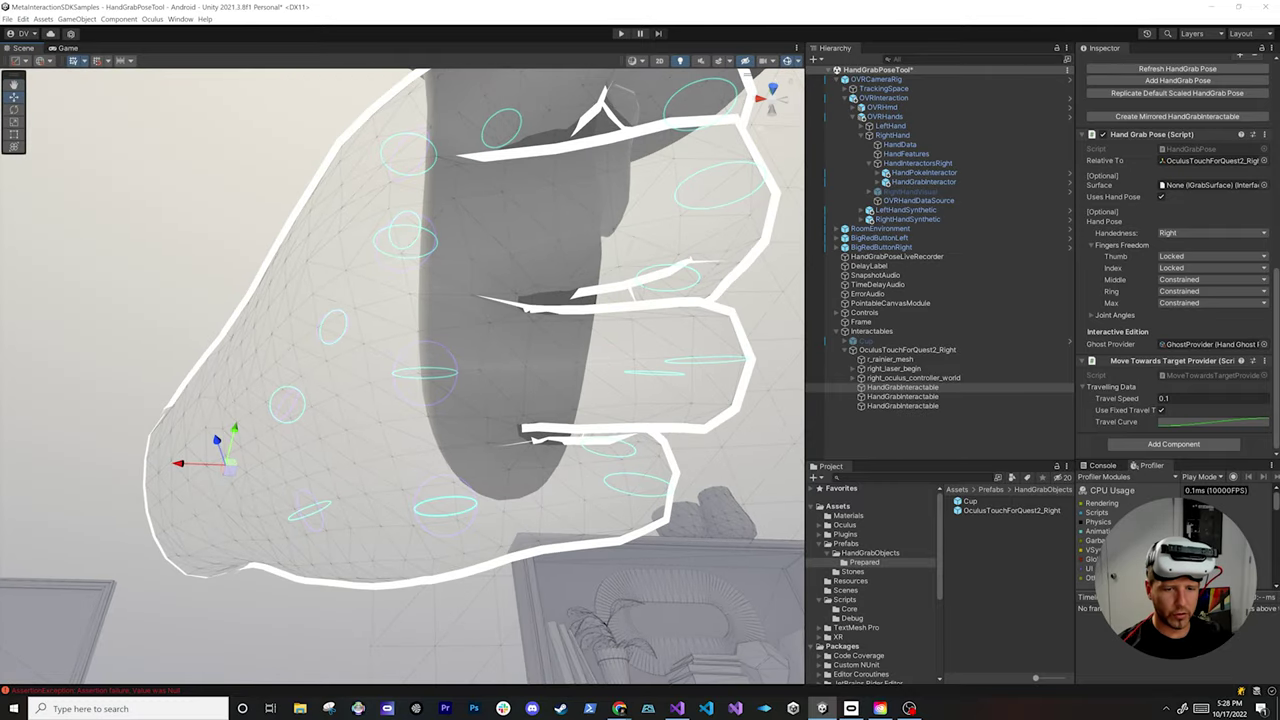
pyautogui.keyDown('alt'); pyautogui.moveTo(472, 330); pyautogui.dragTo(440, 330); pyautogui.keyUp('alt')
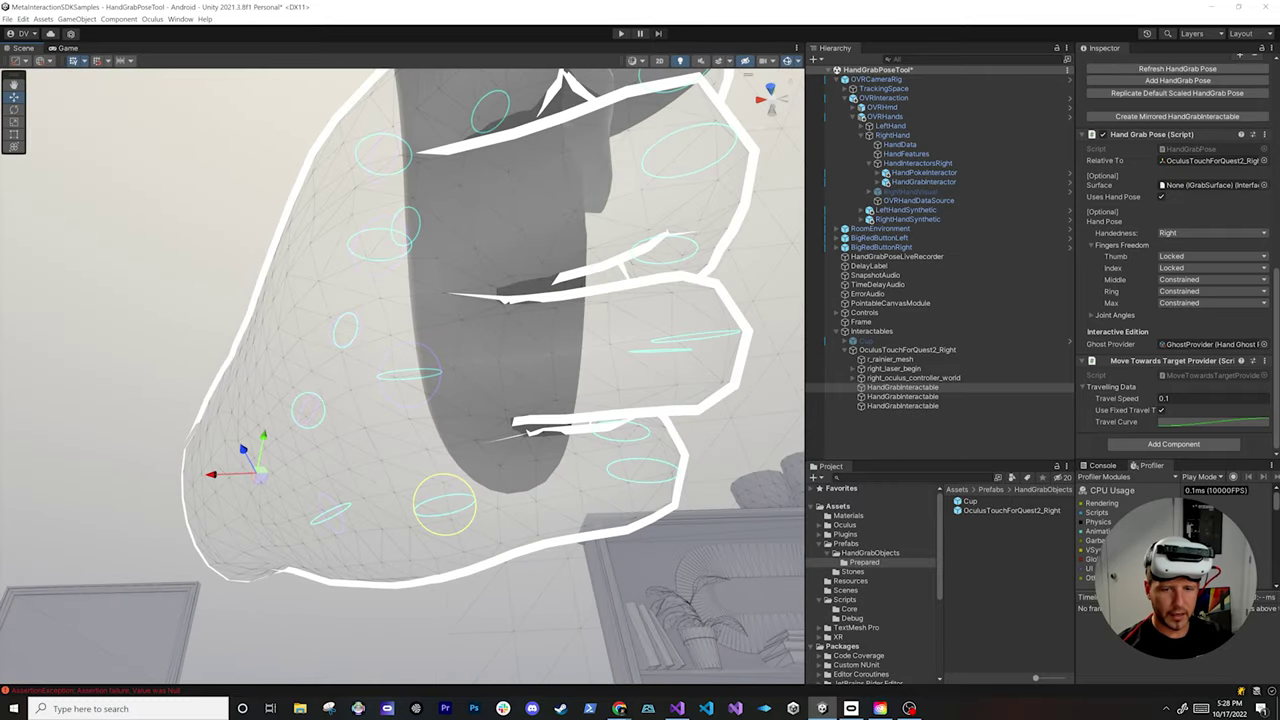
pyautogui.keyDown('alt'); pyautogui.moveTo(620, 320); pyautogui.dragTo(140, 405); pyautogui.keyUp('alt')
pyautogui.keyDown('alt'); pyautogui.moveTo(418, 410); pyautogui.dragTo(720, 360); pyautogui.keyUp('alt')
pyautogui.scroll(-2, 614, 357)
pyautogui.moveTo(614, 357); pyautogui.dragTo(598, 382, button='middle')
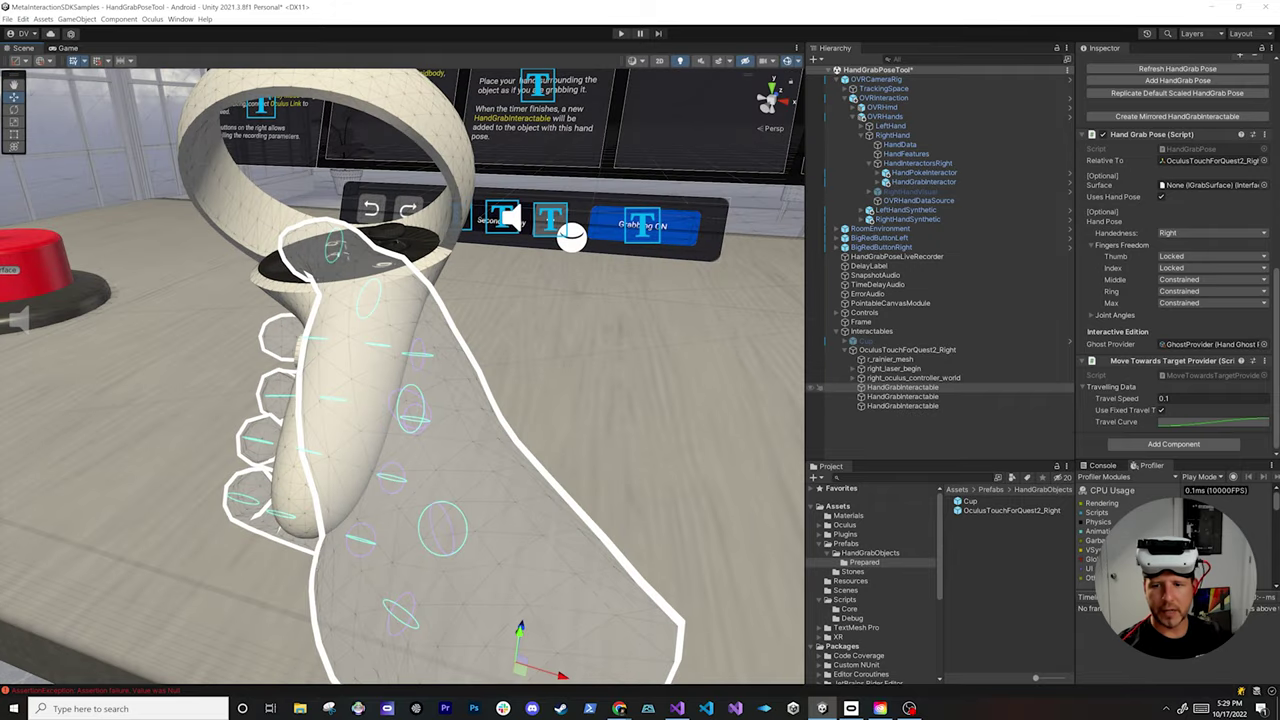
# Inspect the second HandGrabInteractable's pose around the controller ring and set its Max finger freedom to Constrained
pyautogui.click(903, 397)
pyautogui.moveTo(365, 250); pyautogui.dragTo(420, 420, button='middle')
pyautogui.keyDown('alt'); pyautogui.moveTo(290, 345); pyautogui.dragTo(600, 301); pyautogui.keyUp('alt')
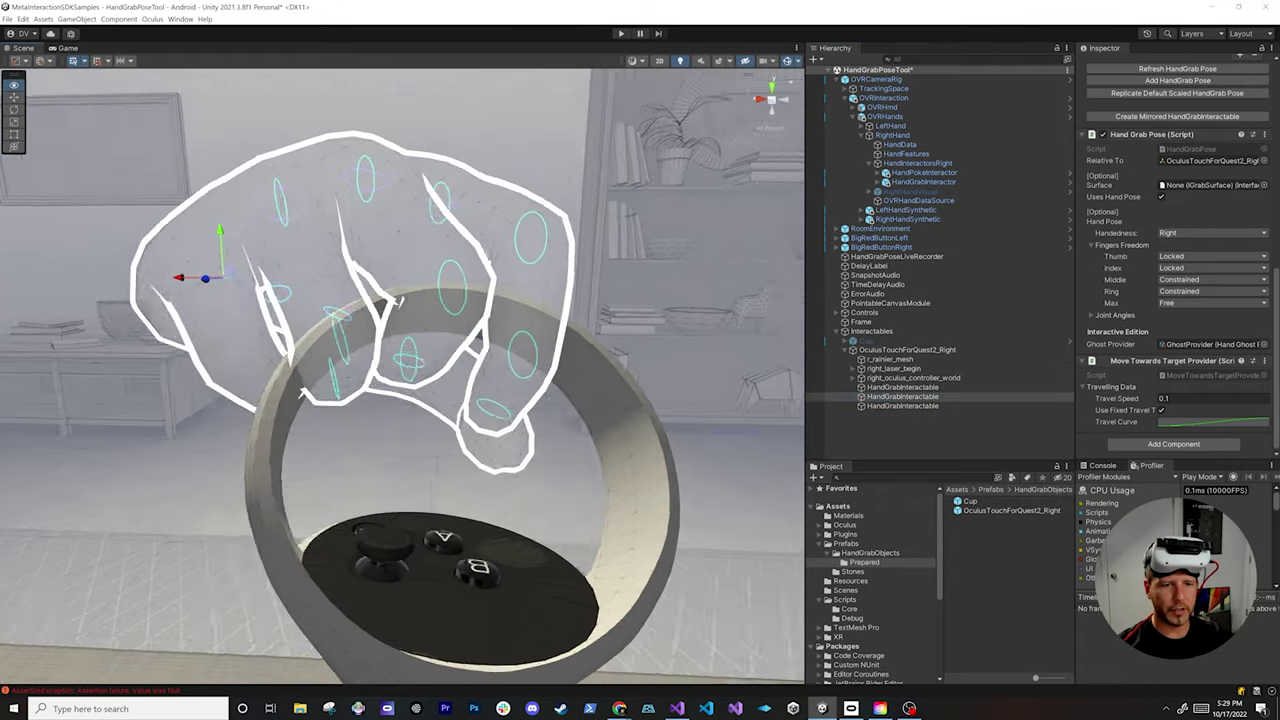
pyautogui.moveTo(398, 301)
pyautogui.keyDown('alt'); pyautogui.mouseDown()
pyautogui.moveTo(555, 300)
pyautogui.moveTo(413, 304)
pyautogui.mouseUp(); pyautogui.keyUp('alt')
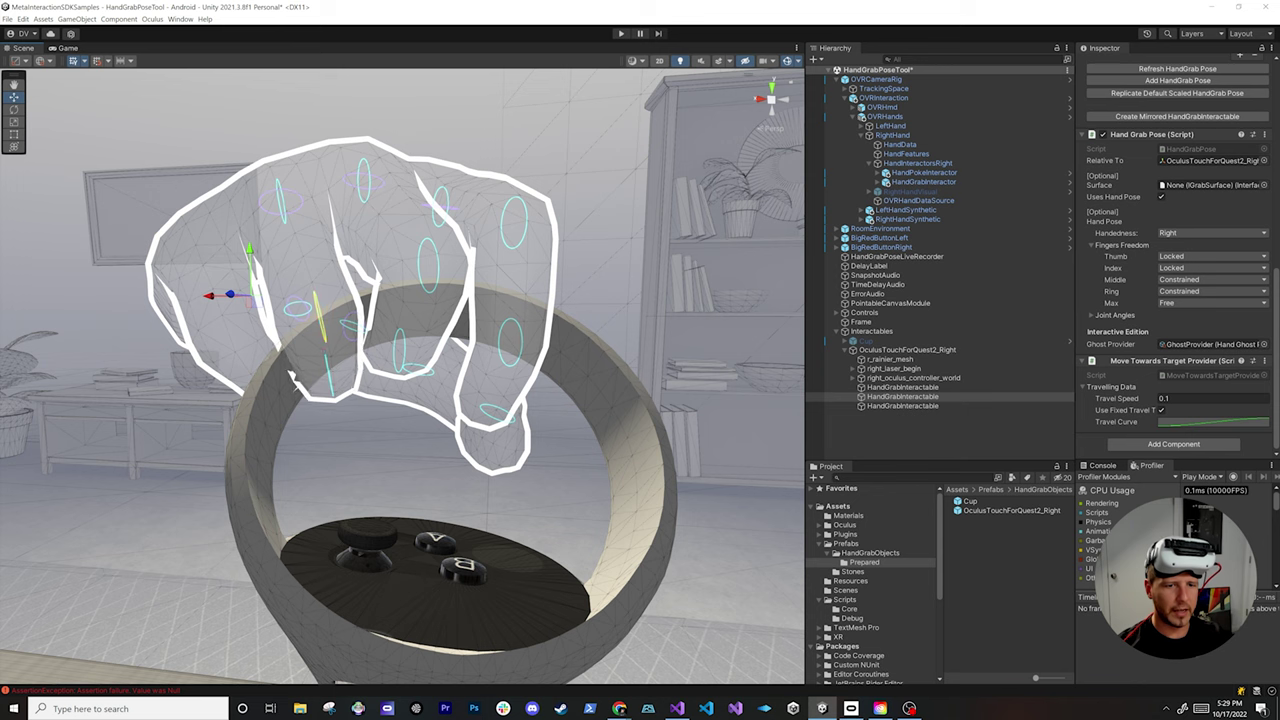
pyautogui.keyDown('alt'); pyautogui.moveTo(432, 520); pyautogui.dragTo(362, 525); pyautogui.keyUp('alt')
pyautogui.keyDown('alt'); pyautogui.moveTo(350, 450); pyautogui.dragTo(445, 438); pyautogui.keyUp('alt')
pyautogui.keyDown('alt'); pyautogui.moveTo(312, 308); pyautogui.dragTo(388, 340); pyautogui.keyUp('alt')
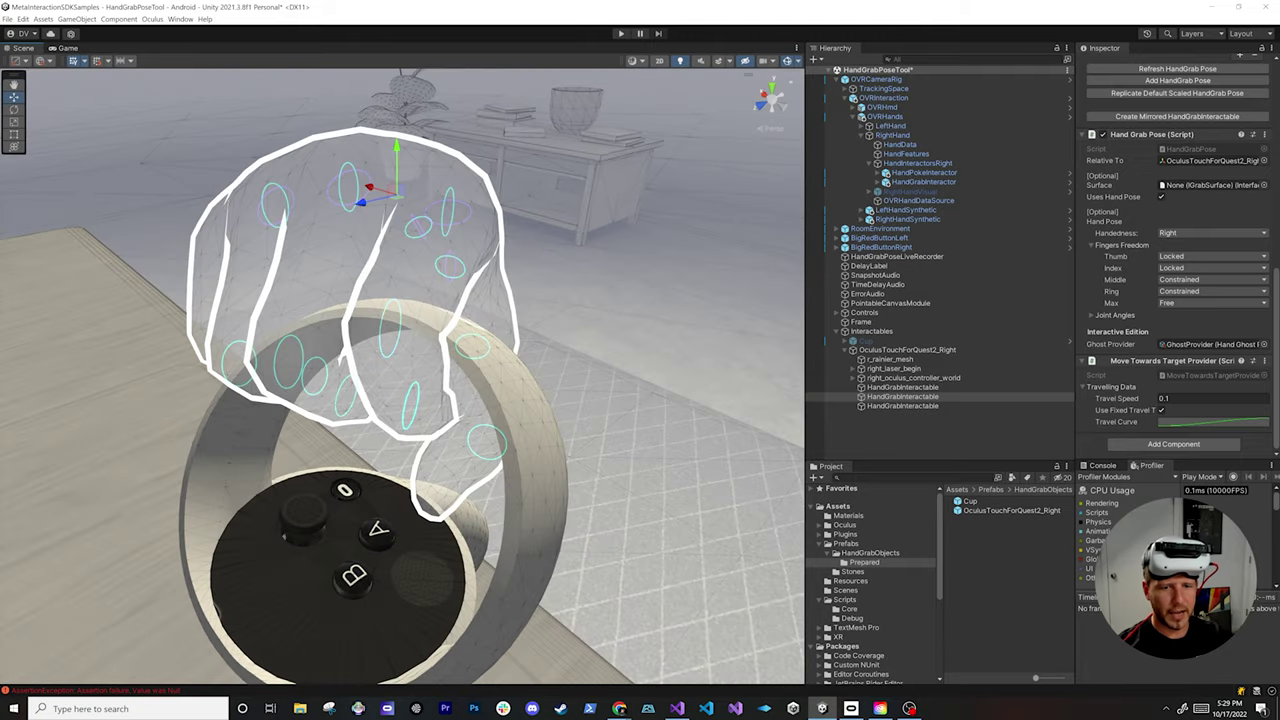
pyautogui.keyDown('alt'); pyautogui.moveTo(500, 420); pyautogui.dragTo(165, 330); pyautogui.keyUp('alt')
pyautogui.moveTo(284, 441); pyautogui.dragTo(304, 433)
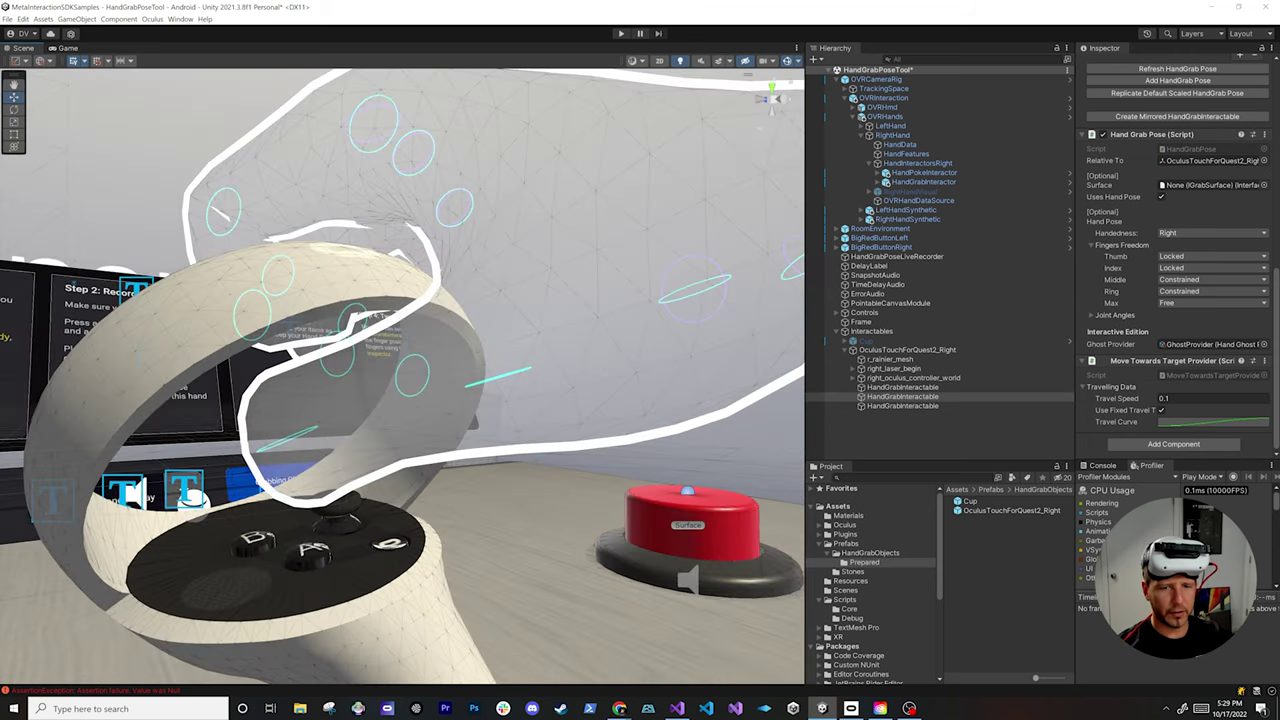
# Set the third HandGrabInteractable's Max finger freedom to Constrained, check its pose and save the scene
pyautogui.keyDown('alt'); pyautogui.moveTo(440, 330); pyautogui.dragTo(232, 402); pyautogui.keyUp('alt')
pyautogui.scroll(-5, 404, 376)
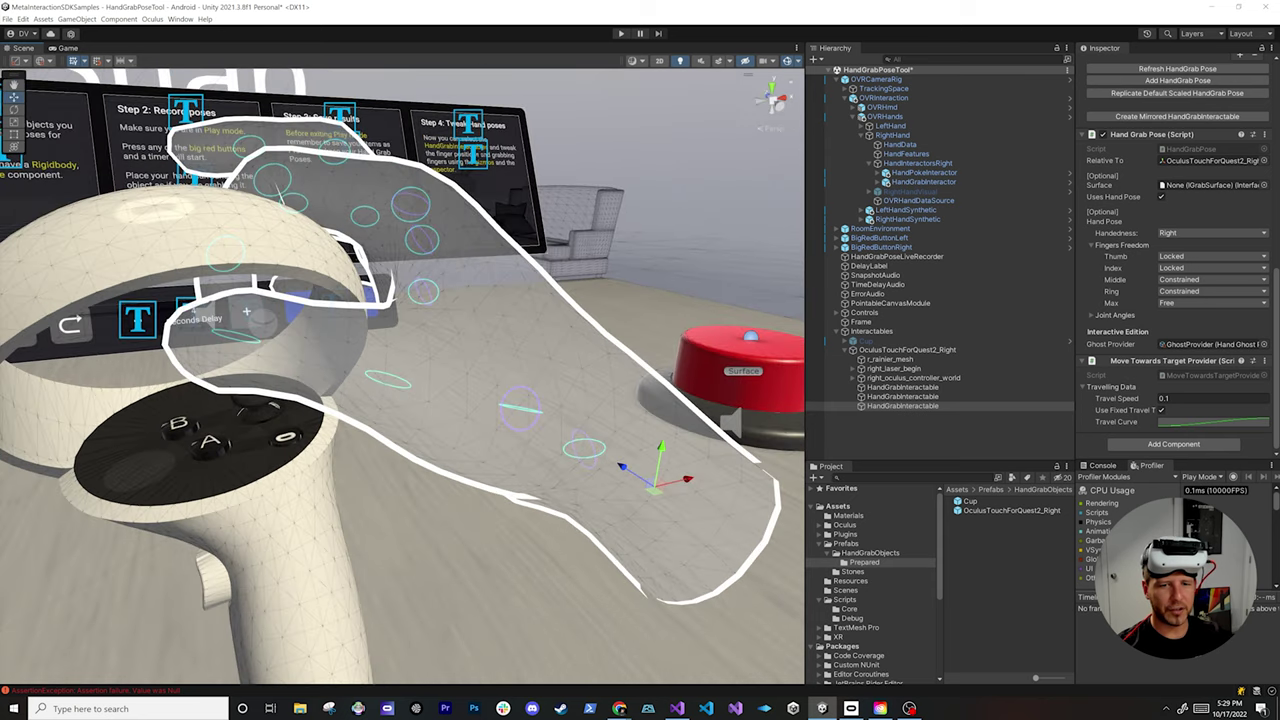
pyautogui.keyDown('alt'); pyautogui.moveTo(520, 408); pyautogui.dragTo(775, 430); pyautogui.keyUp('alt')
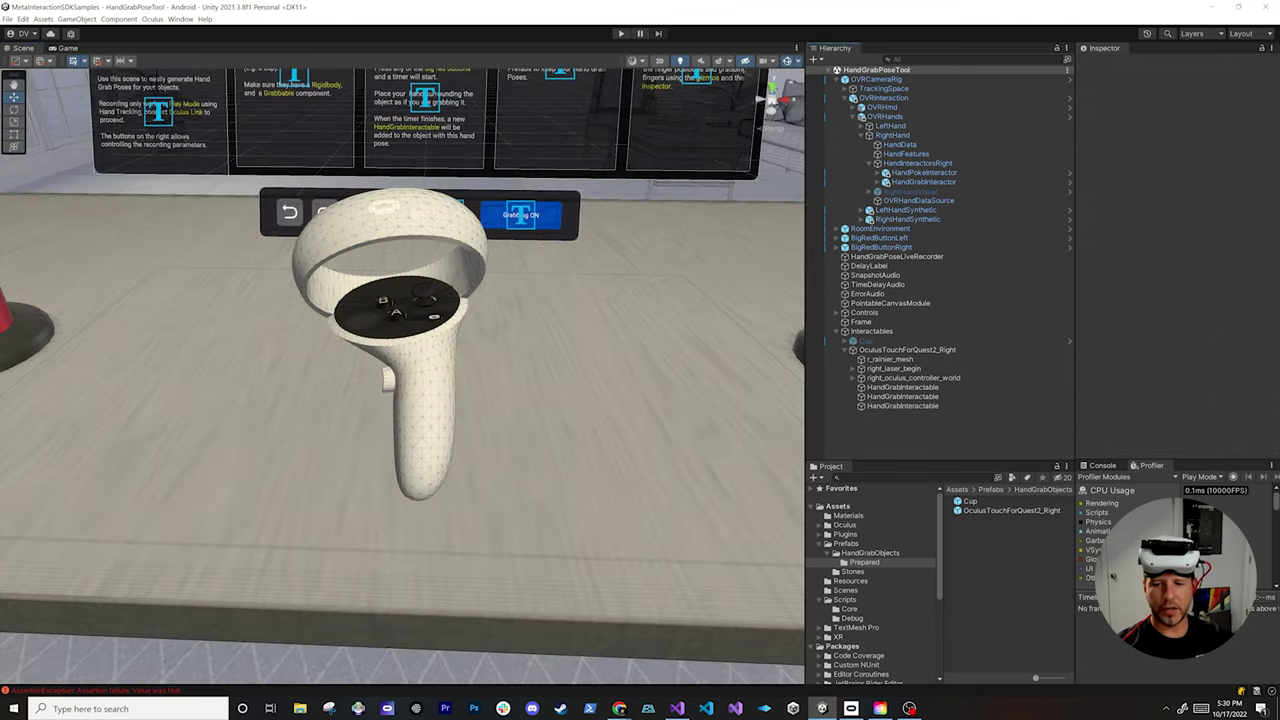
# Place the OculusTouchForQuest2_Left prefab from HandGrabObjects in Interactables above the right controller and unpack it
pyautogui.click(870, 552)
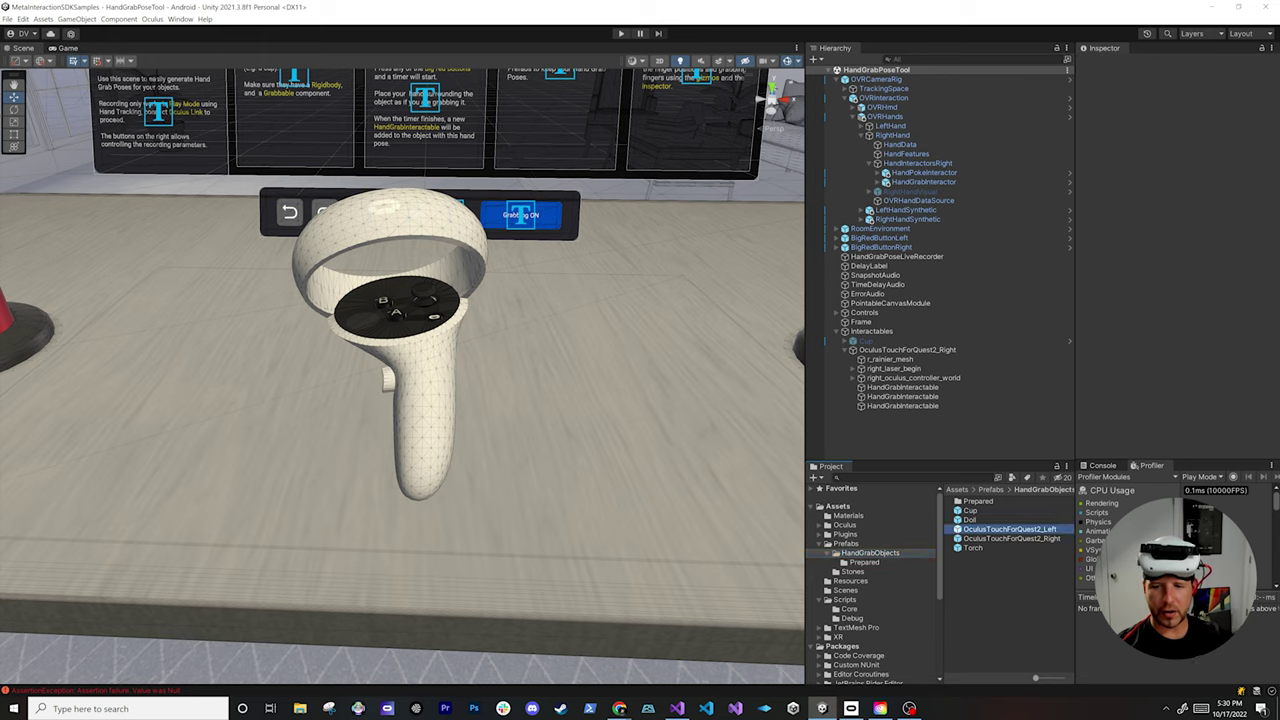
pyautogui.moveTo(900, 366); pyautogui.dragTo(900, 347)
pyautogui.click(907, 359)
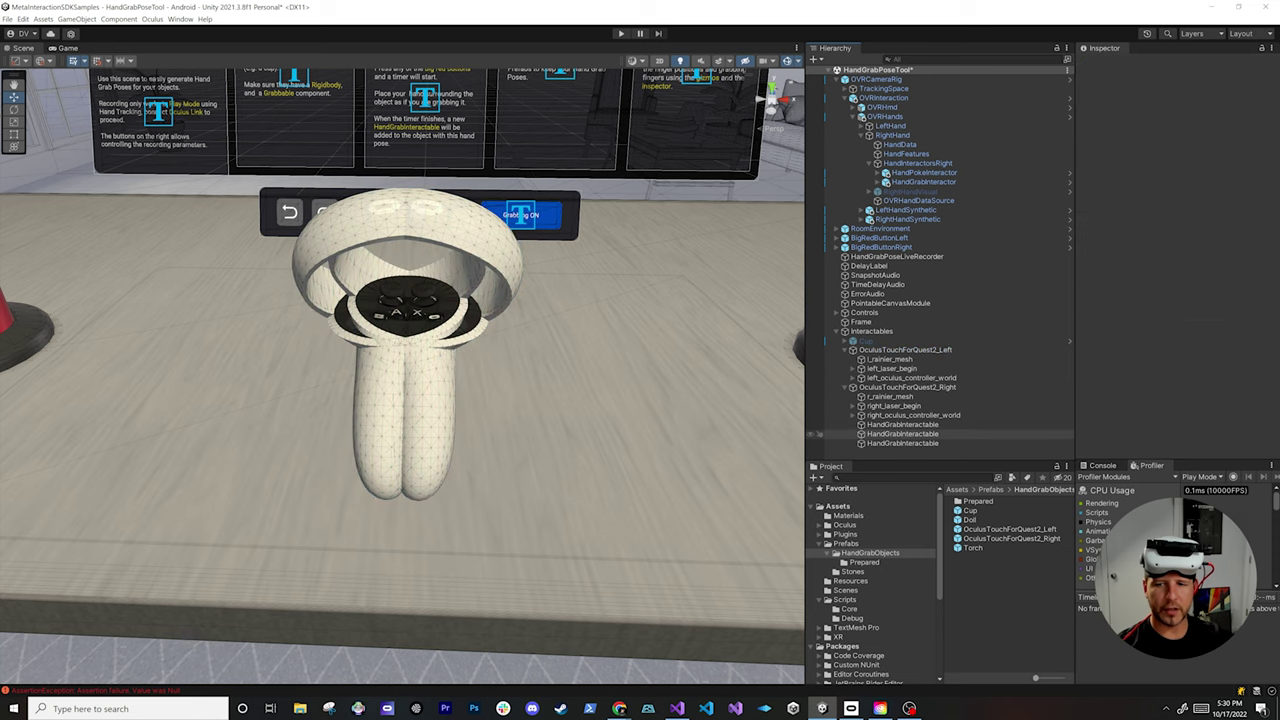
# Create a mirrored HandGrabInteractable from each of the right controller's three HandGrabInteractables
pyautogui.click(902, 425)
pyautogui.keyDown('shift'); pyautogui.click(902, 443); pyautogui.keyUp('shift')
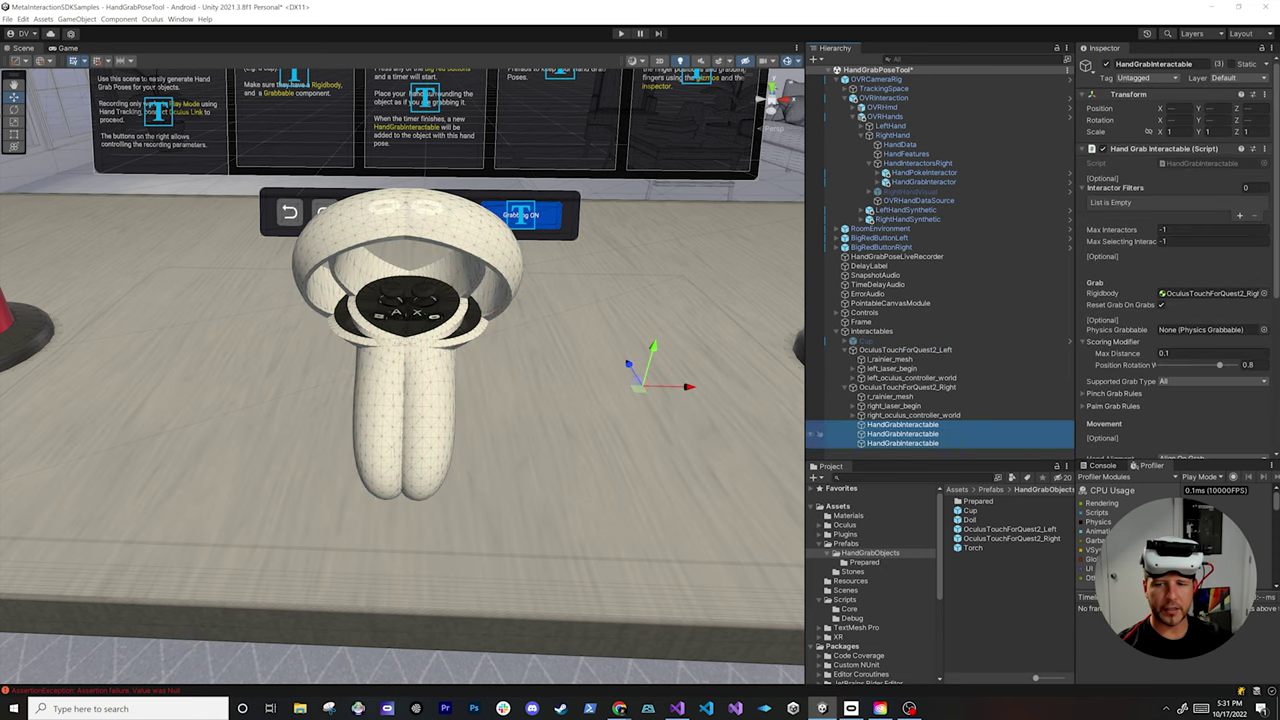
pyautogui.click(902, 425)
pyautogui.scroll(-5, 1177, 300)
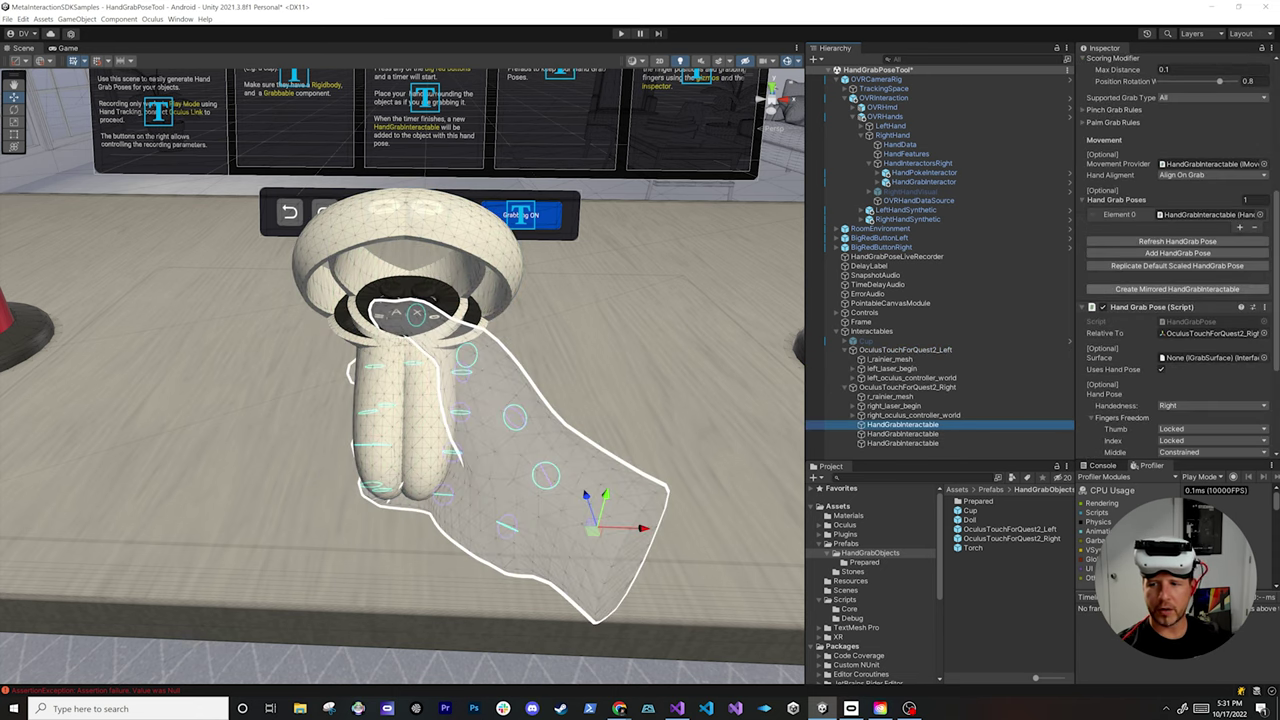
pyautogui.click(1177, 289)
pyautogui.click(902, 434)
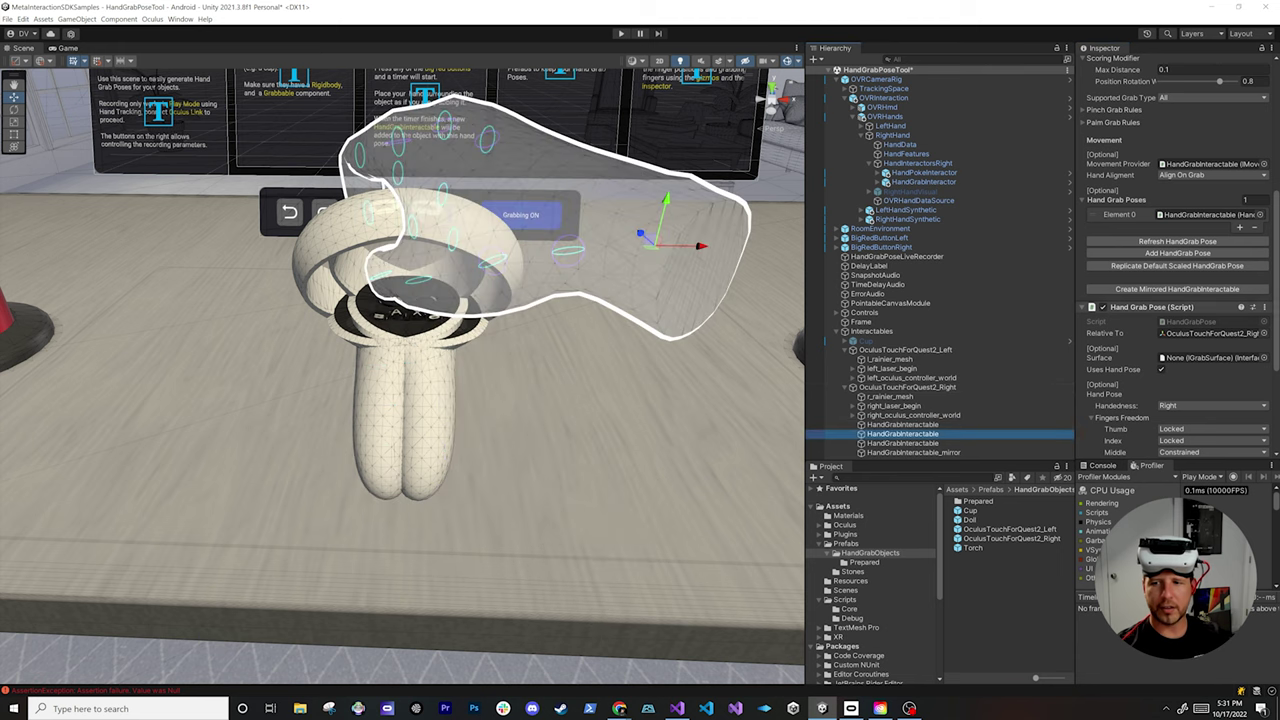
pyautogui.click(903, 435)
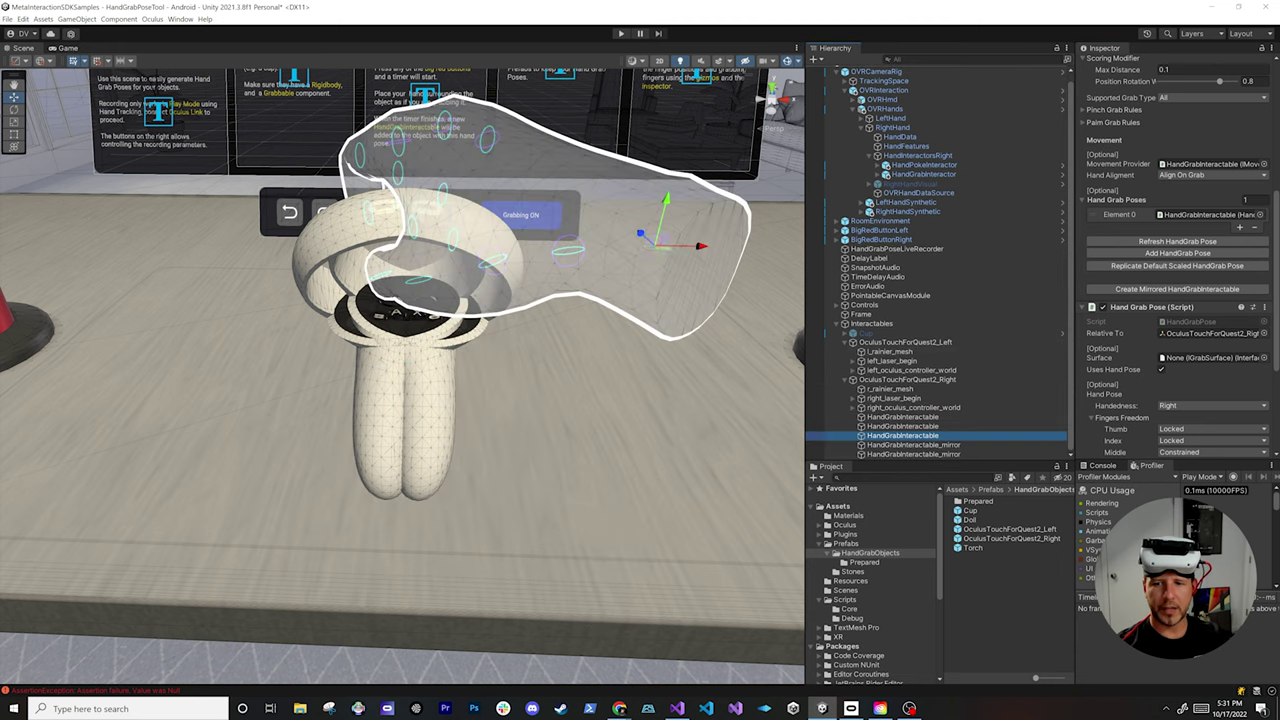
pyautogui.scroll(-1, 905, 398)
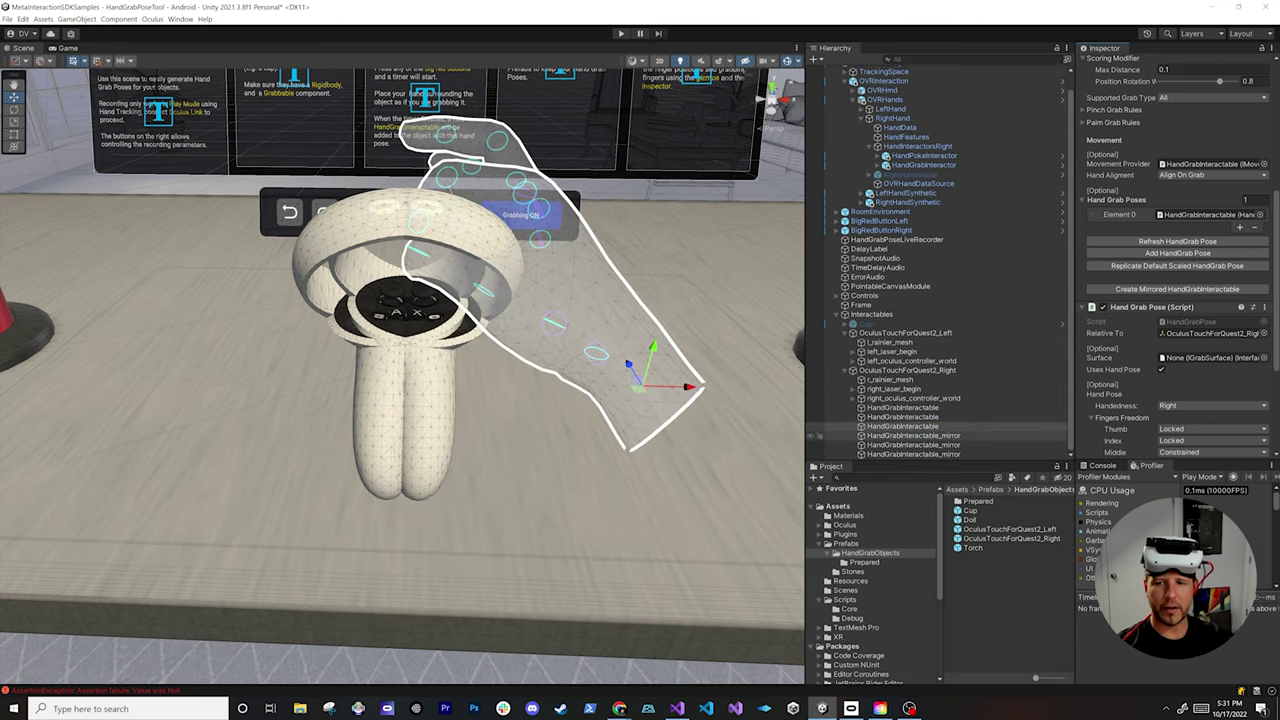
# Move the three HandGrabInteractable_mirror objects from OculusTouchForQuest2_Right into OculusTouchForQuest2_Left
pyautogui.click(905, 436)
pyautogui.keyDown('shift'); pyautogui.click(905, 454); pyautogui.keyUp('shift')
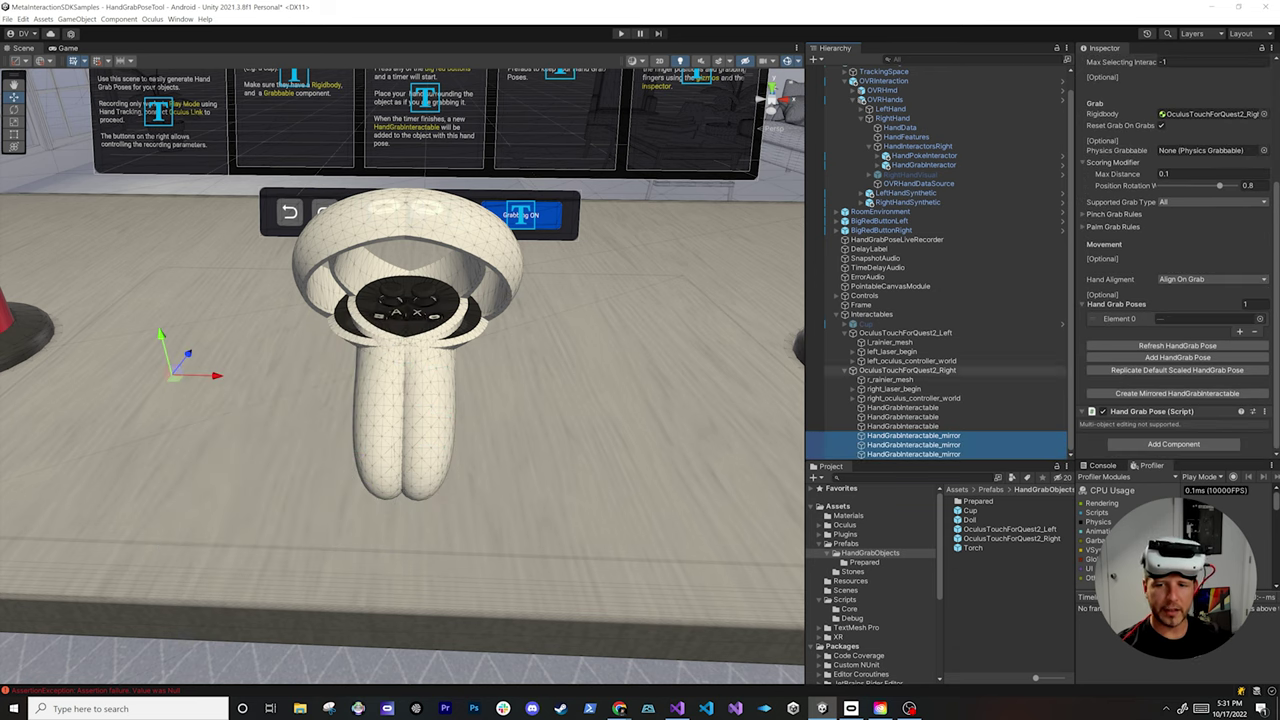
pyautogui.moveTo(912, 445); pyautogui.dragTo(912, 364)
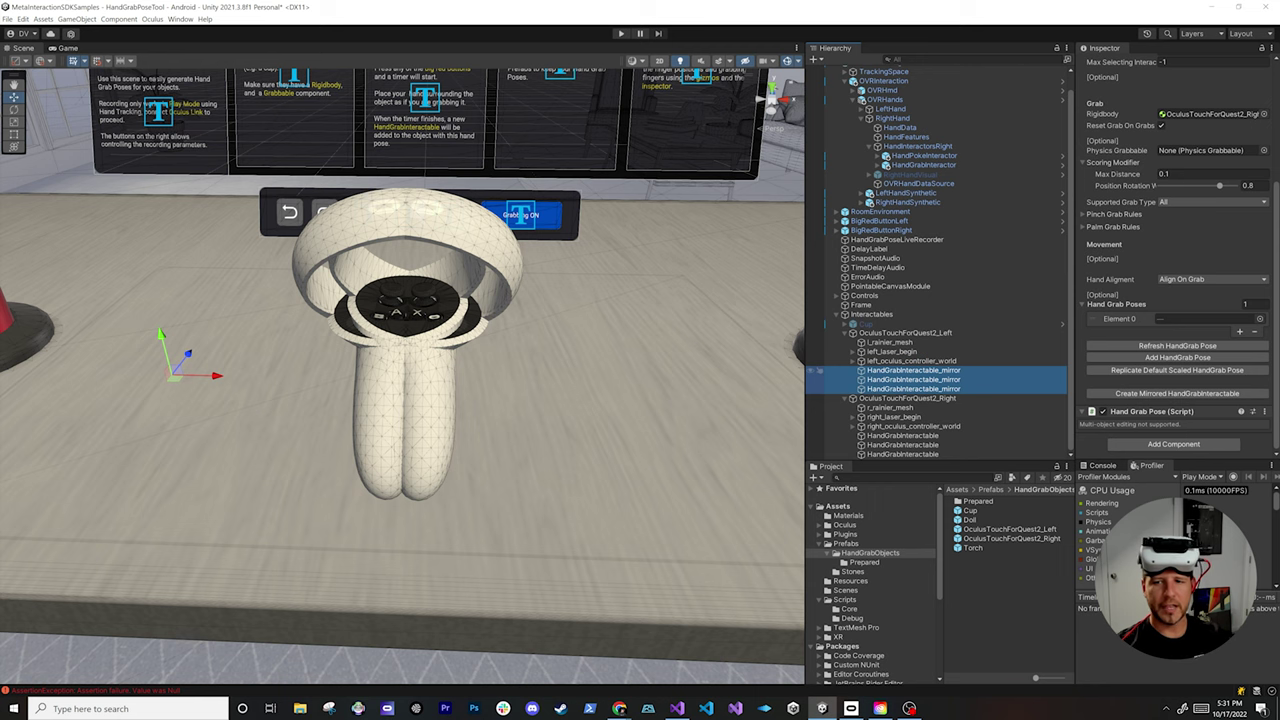
# Deactivate OculusTouchForQuest2_Right so that only the left controller is shown
pyautogui.click(912, 370)
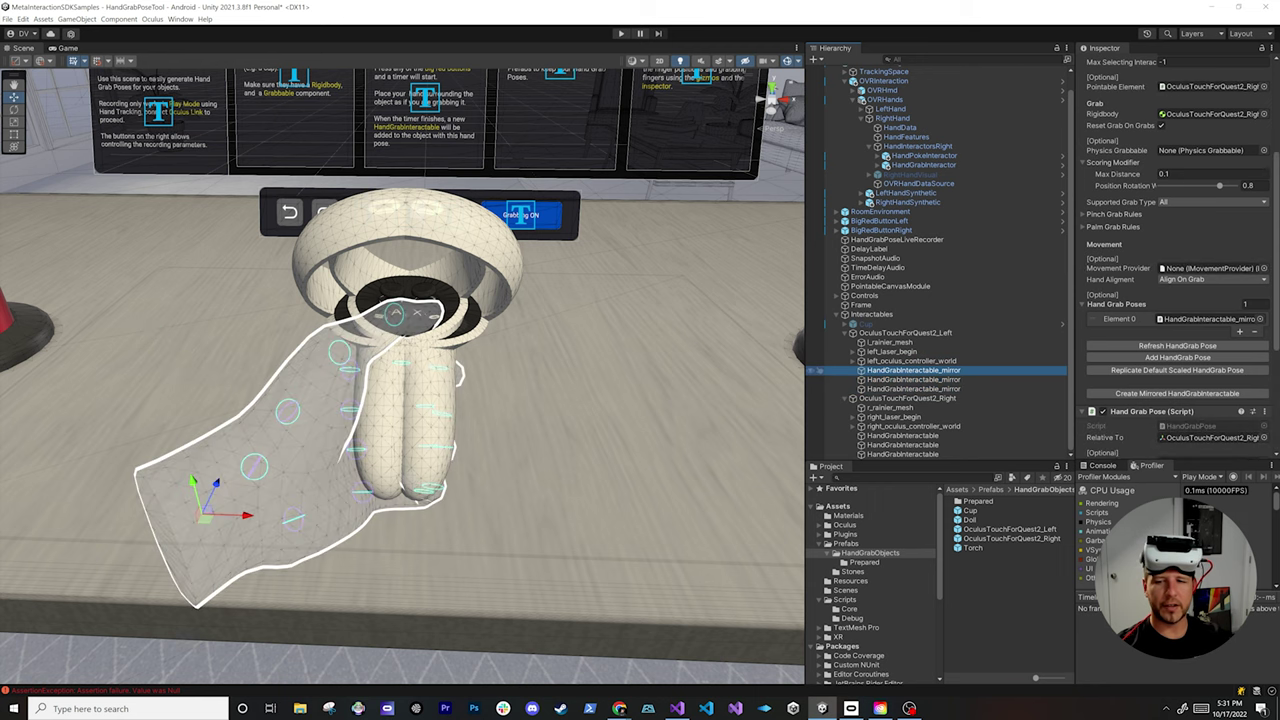
pyautogui.click(905, 398)
pyautogui.hotkey('alt', 'shift', 'a')
# Review the three mirrored hand grab poses on the left controller from different angles
pyautogui.click(912, 370)
pyautogui.keyDown('alt'); pyautogui.moveTo(680, 370); pyautogui.dragTo(560, 345); pyautogui.keyUp('alt')
pyautogui.click(913, 380)
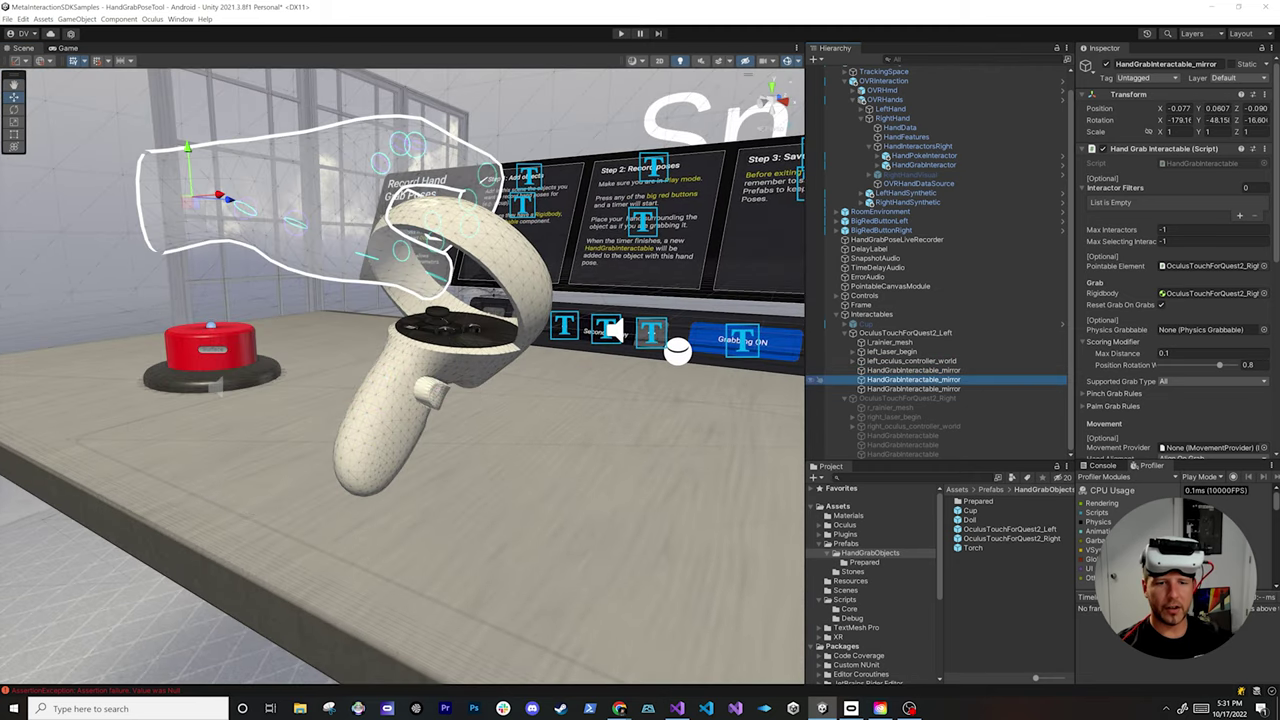
pyautogui.keyDown('alt'); pyautogui.moveTo(431, 237); pyautogui.dragTo(460, 330); pyautogui.keyUp('alt')
pyautogui.click(913, 389)
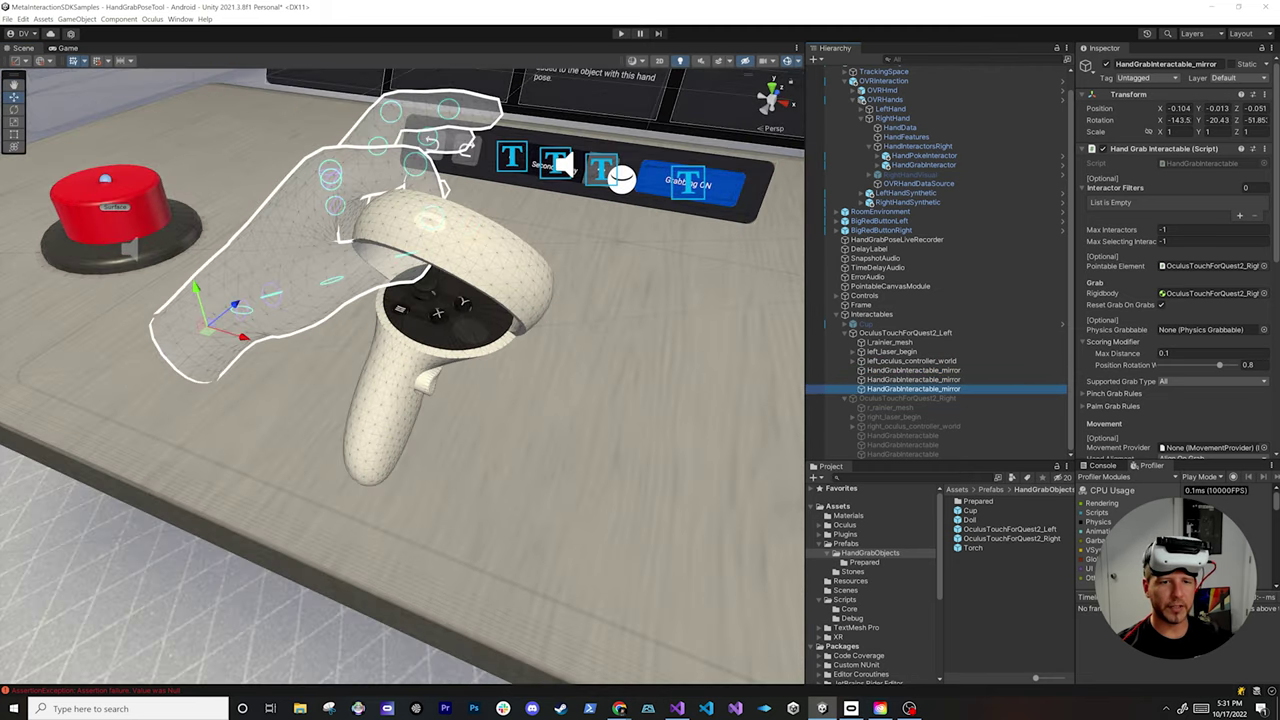
pyautogui.click(905, 333)
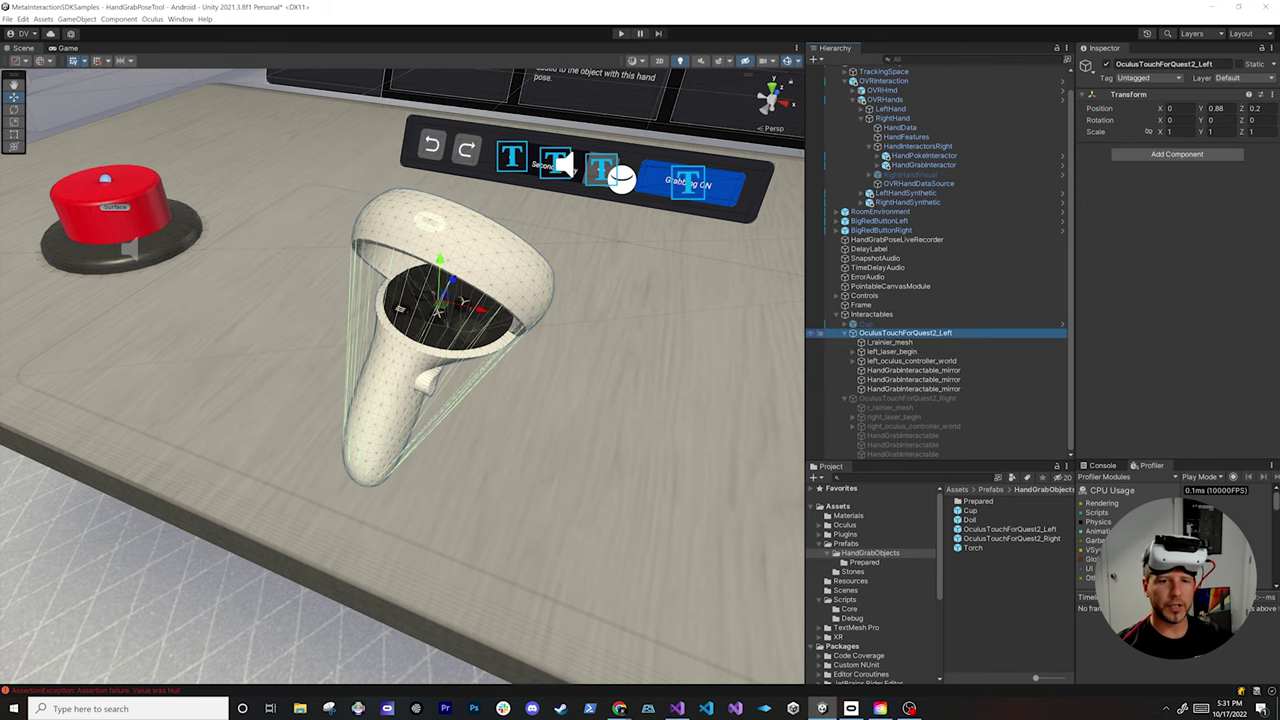
pyautogui.click(913, 370)
pyautogui.click(913, 380)
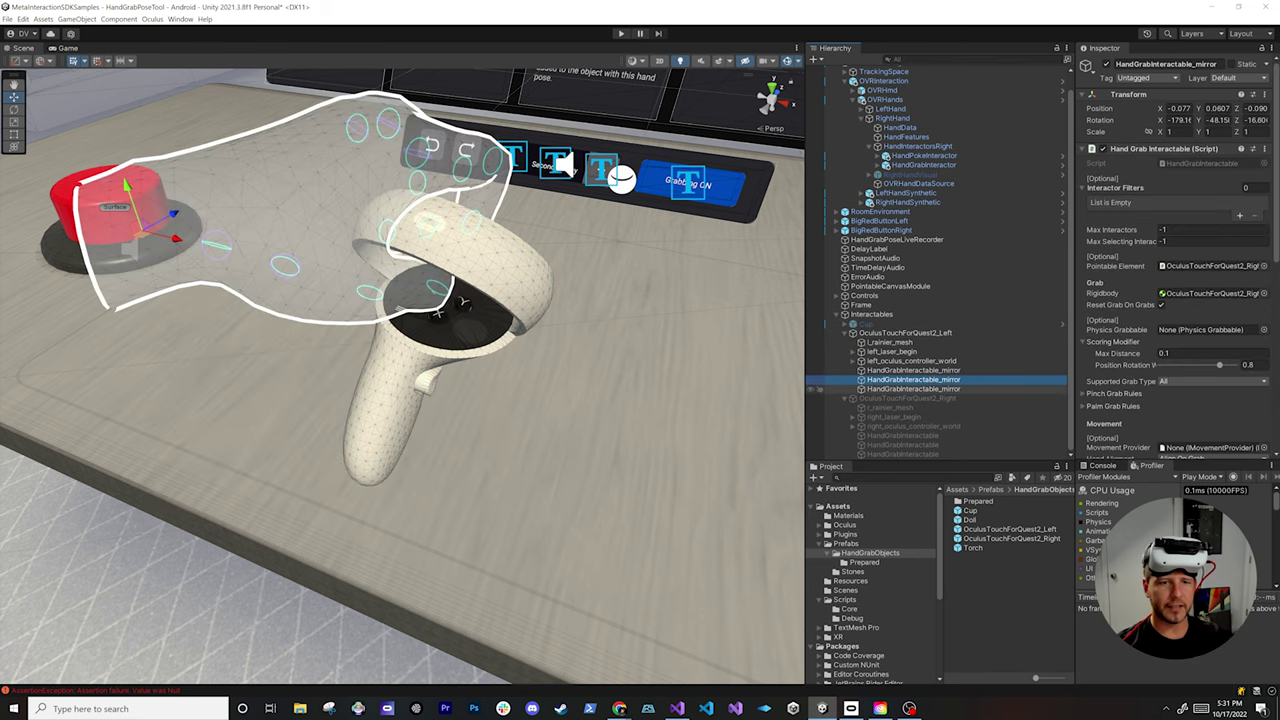
pyautogui.click(913, 389)
pyautogui.keyDown('alt'); pyautogui.moveTo(540, 375); pyautogui.dragTo(670, 302); pyautogui.keyUp('alt')
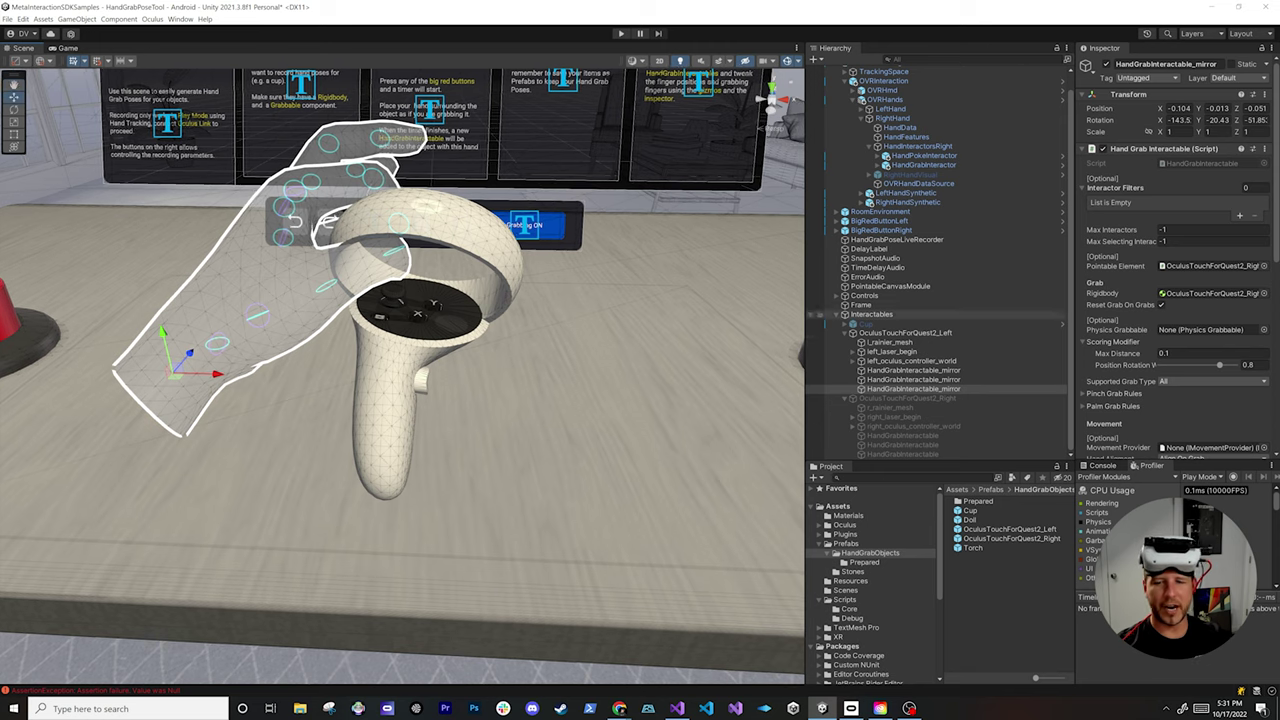
pyautogui.scroll(5, 403, 377)
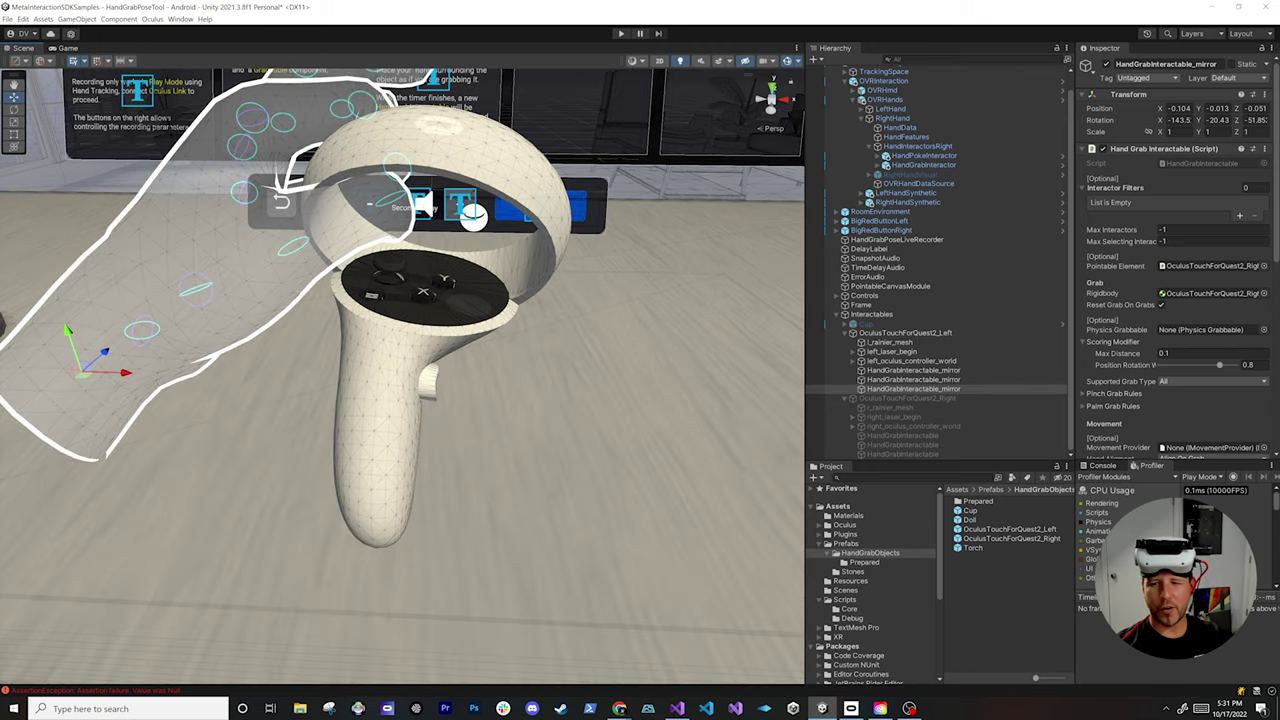
# Reactivate OculusTouchForQuest2_Right and select the left controller
pyautogui.click(907, 398)
pyautogui.click(1106, 64)
pyautogui.hotkey('alt', 'shift', 'a')
pyautogui.click(905, 333)
# Compare the first right-hand pose's settings with its mirrored copy and set the copy's Relative To reference to OculusTouchForQuest2_Left
pyautogui.click(903, 436)
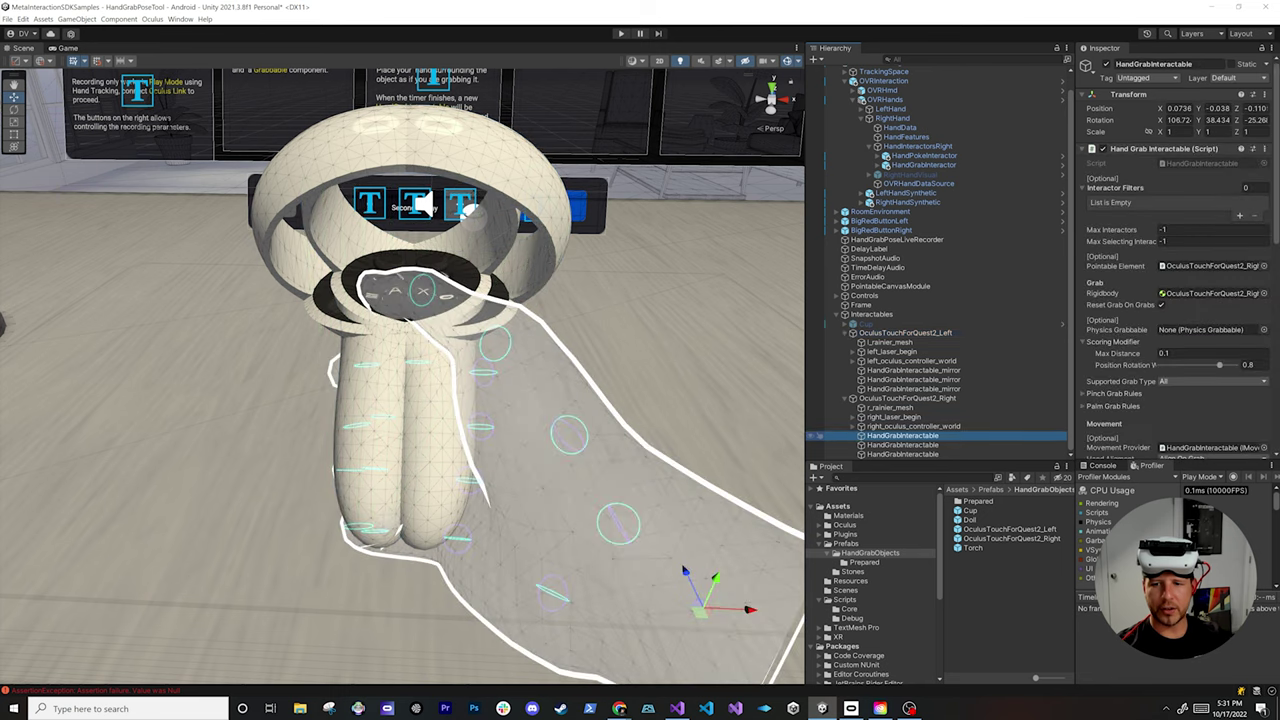
pyautogui.scroll(-10, 1175, 260)
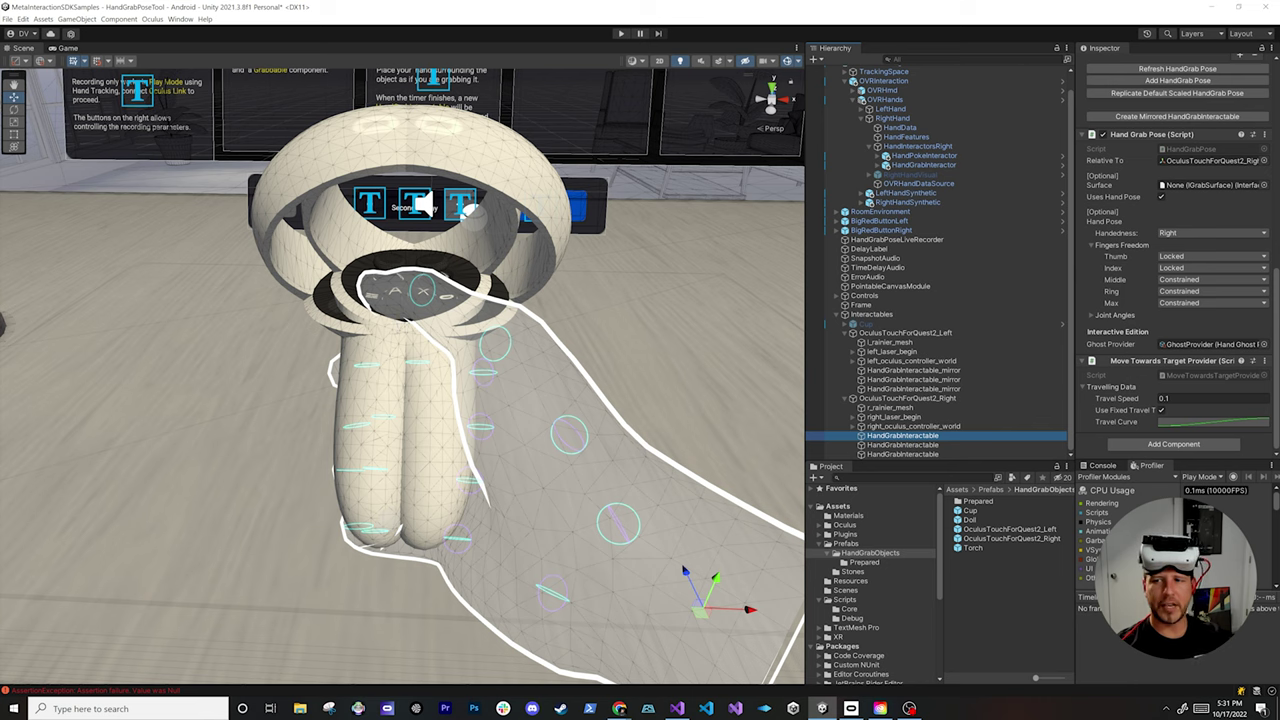
pyautogui.click(913, 370)
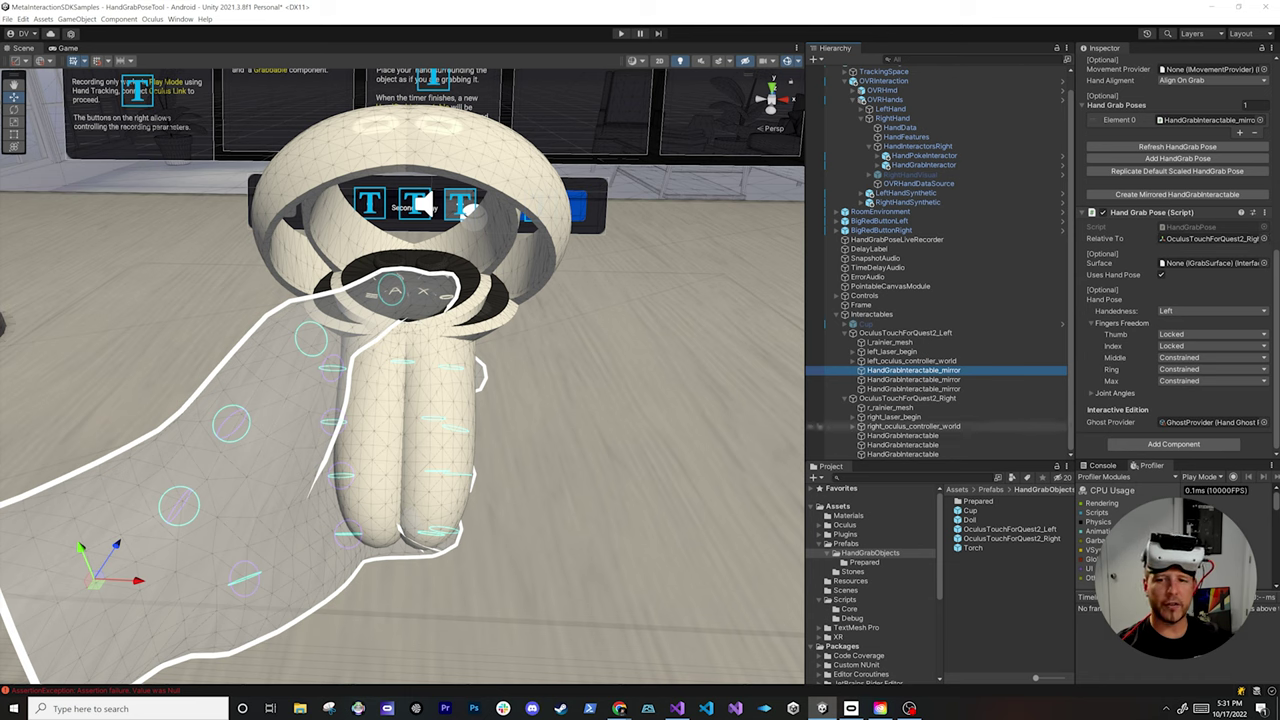
pyautogui.moveTo(905, 333); pyautogui.dragTo(1210, 239)
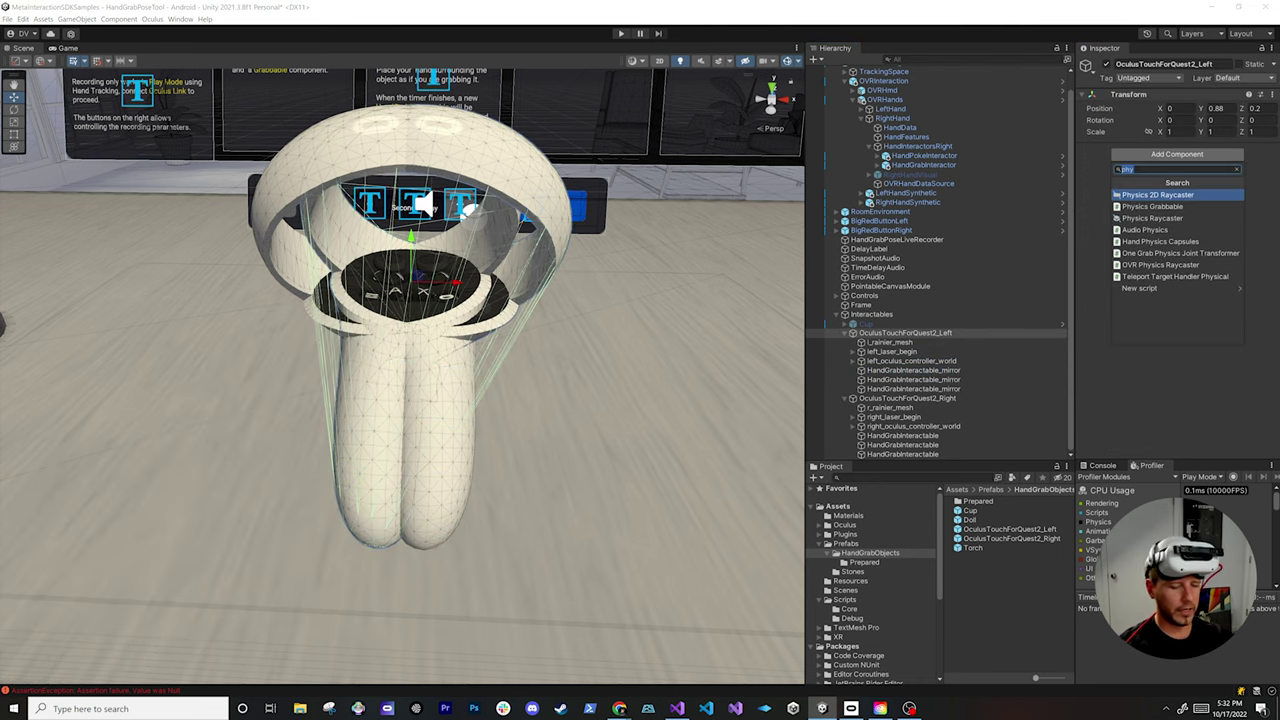
# Add a Grabbable component to OculusTouchForQuest2_Left and look over its settings
pyautogui.write('grab')
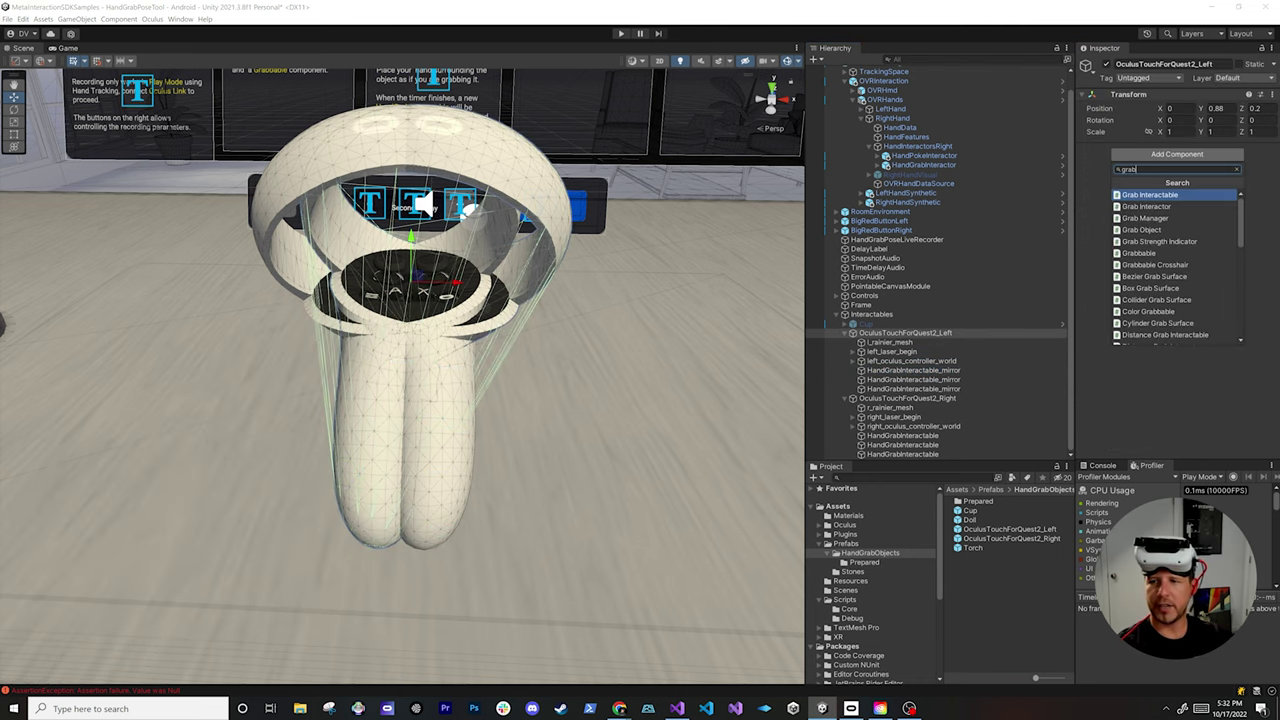
pyautogui.press('Down')
pyautogui.press('Down')
pyautogui.press('Down')
pyautogui.press('Down')
pyautogui.press('Down')
pyautogui.press('Return')
pyautogui.click(1142, 149)
pyautogui.click(1142, 149)
# Add Rigidbody and Physics Grabbable components to OculusTouchForQuest2_Left
pyautogui.click(1177, 167)
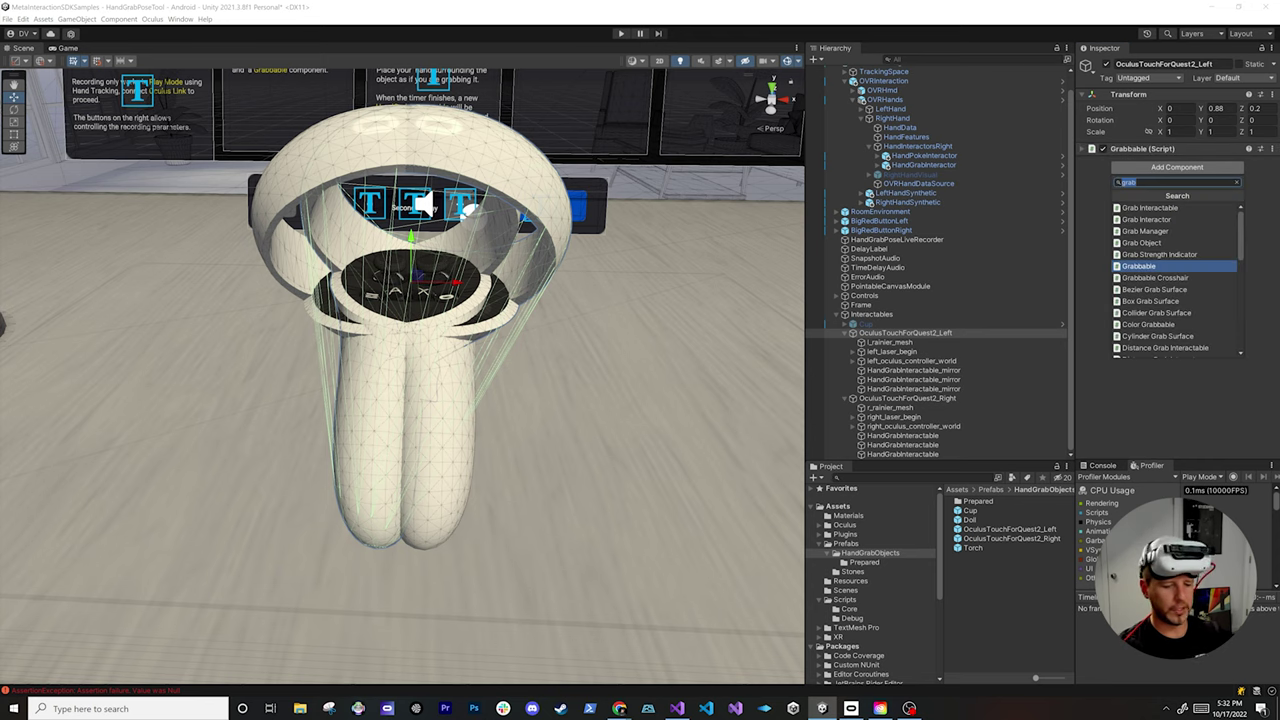
pyautogui.write('rigid')
pyautogui.press('Return')
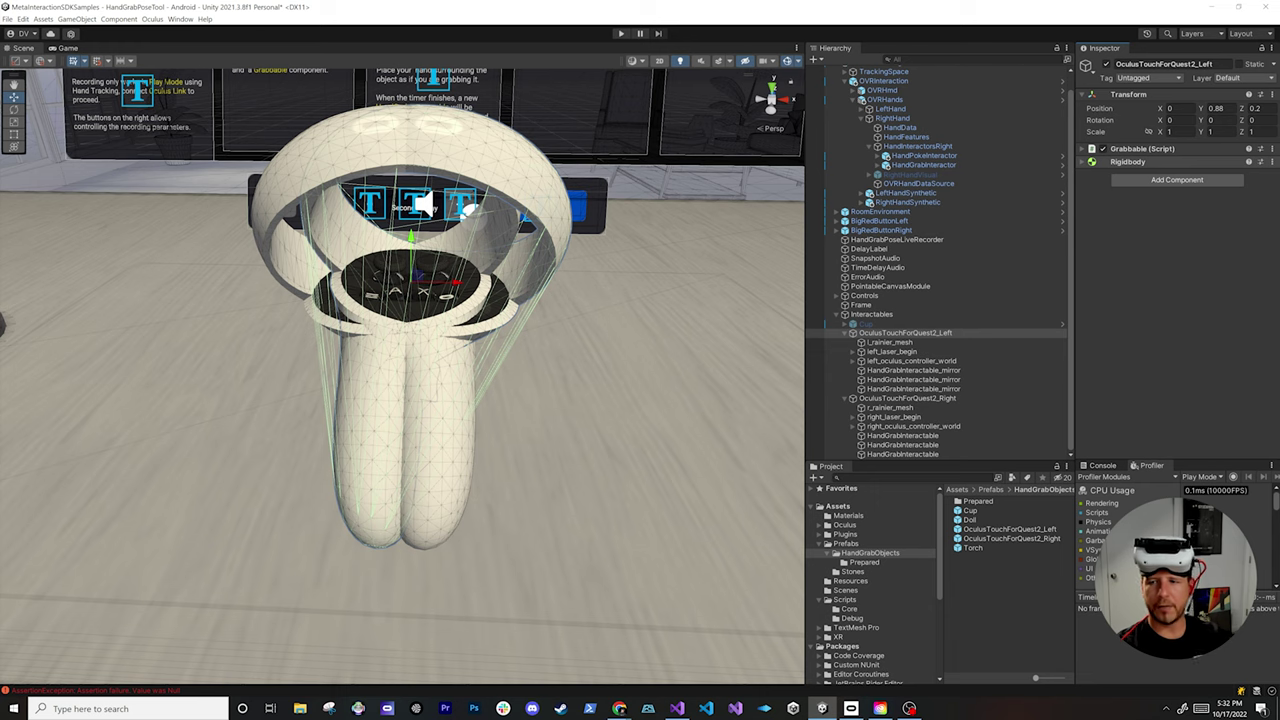
pyautogui.hotkey('ctrl', 'shift', 'a')
pyautogui.write('phy')
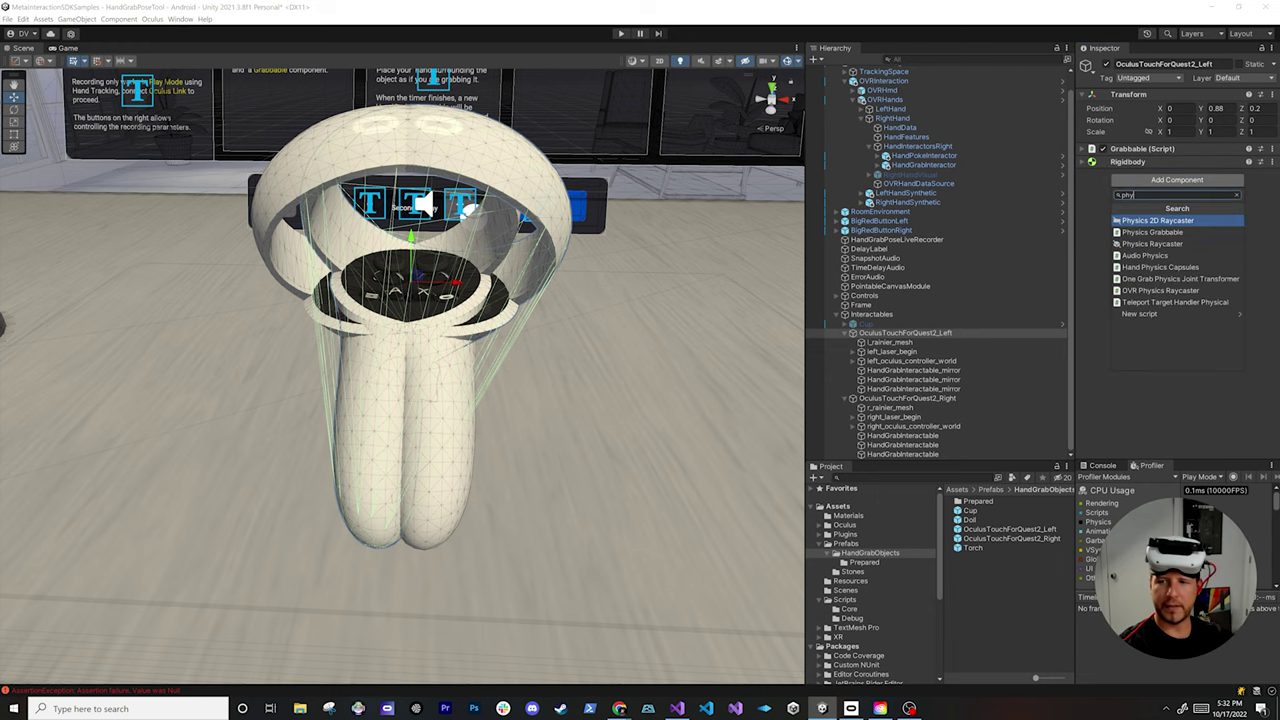
pyautogui.write('si')
pyautogui.press('Down')
pyautogui.press('Return')
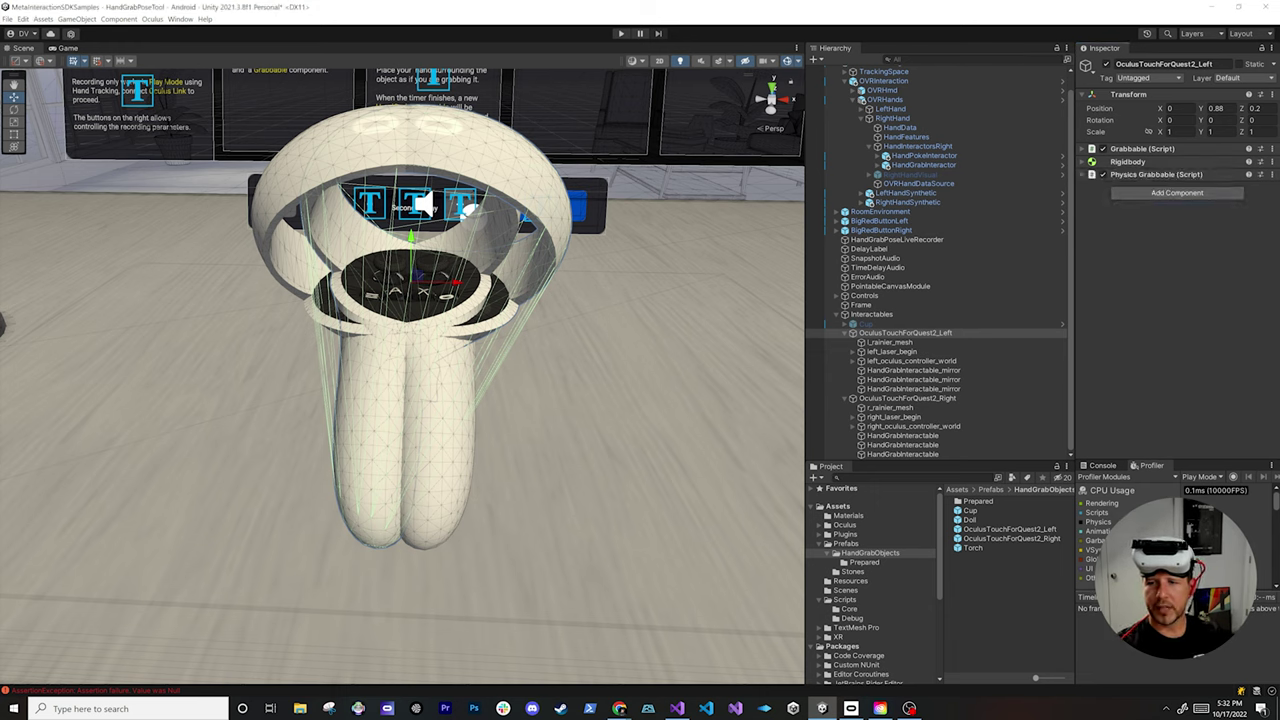
# Remove the three Interactable Trigger Broadcaster components from OculusTouchForQuest2_Right
pyautogui.click(907, 398)
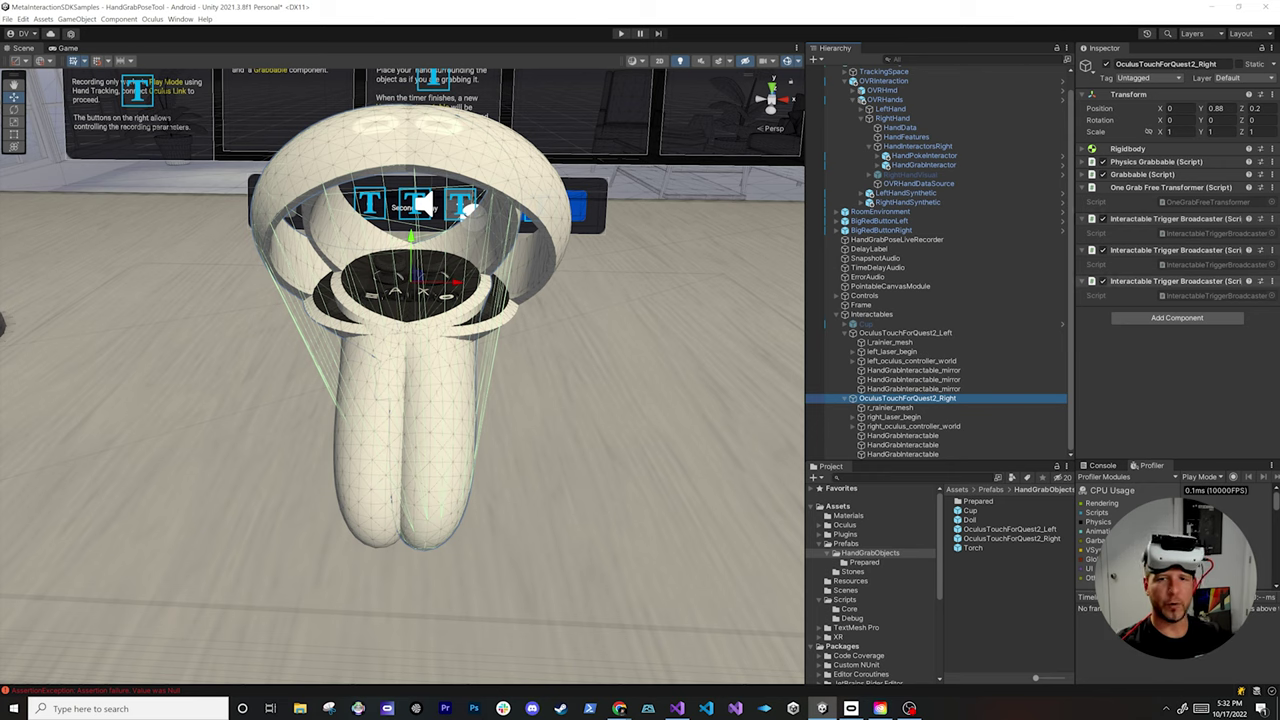
pyautogui.rightClick(1165, 219)
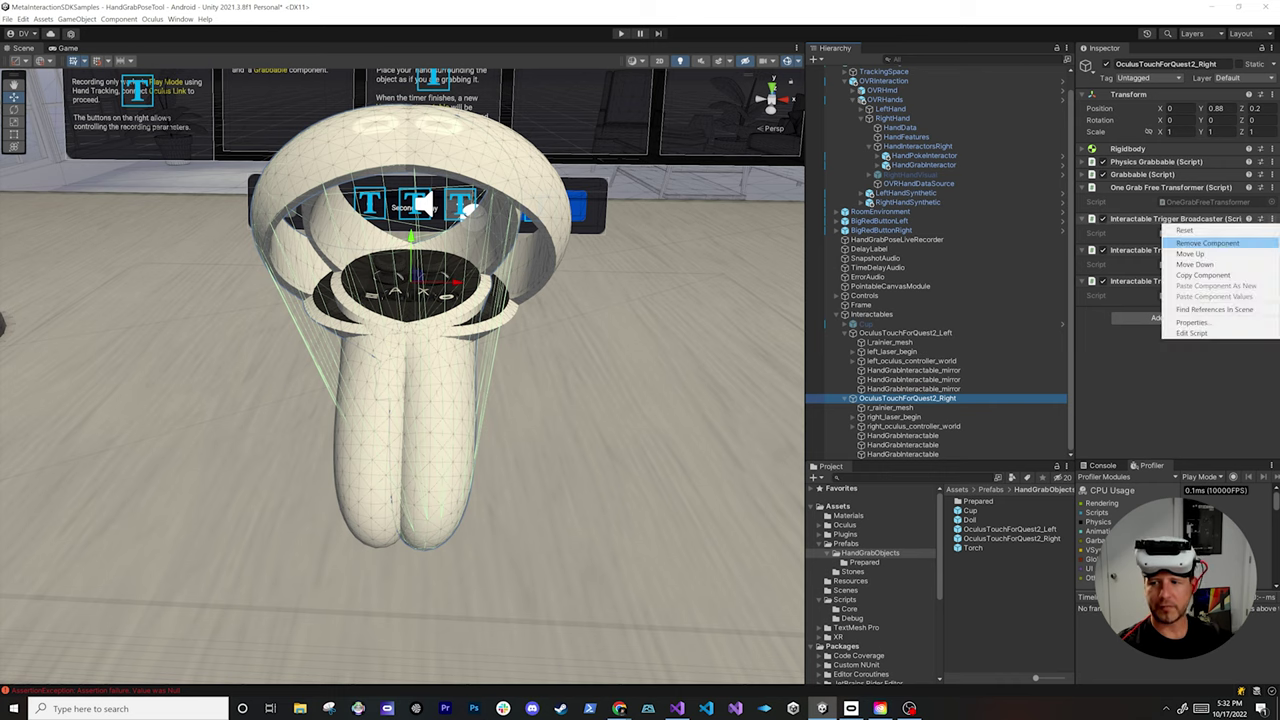
pyautogui.click(1207, 243)
pyautogui.rightClick(1165, 219)
pyautogui.click(1207, 243)
pyautogui.rightClick(1165, 219)
pyautogui.click(1207, 243)
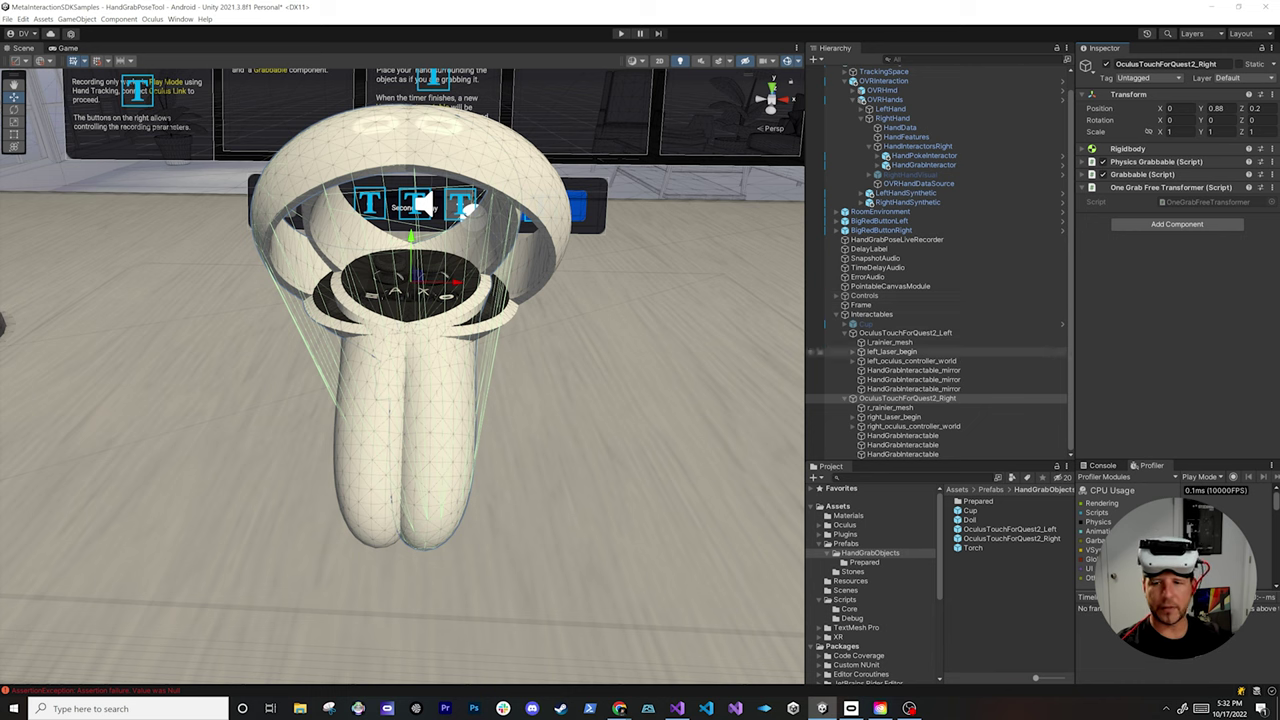
# Add a One Grab Free Transformer component to OculusTouchForQuest2_Left
pyautogui.click(880, 333)
pyautogui.click(1177, 193)
pyautogui.write('one grab')
pyautogui.press('Up')
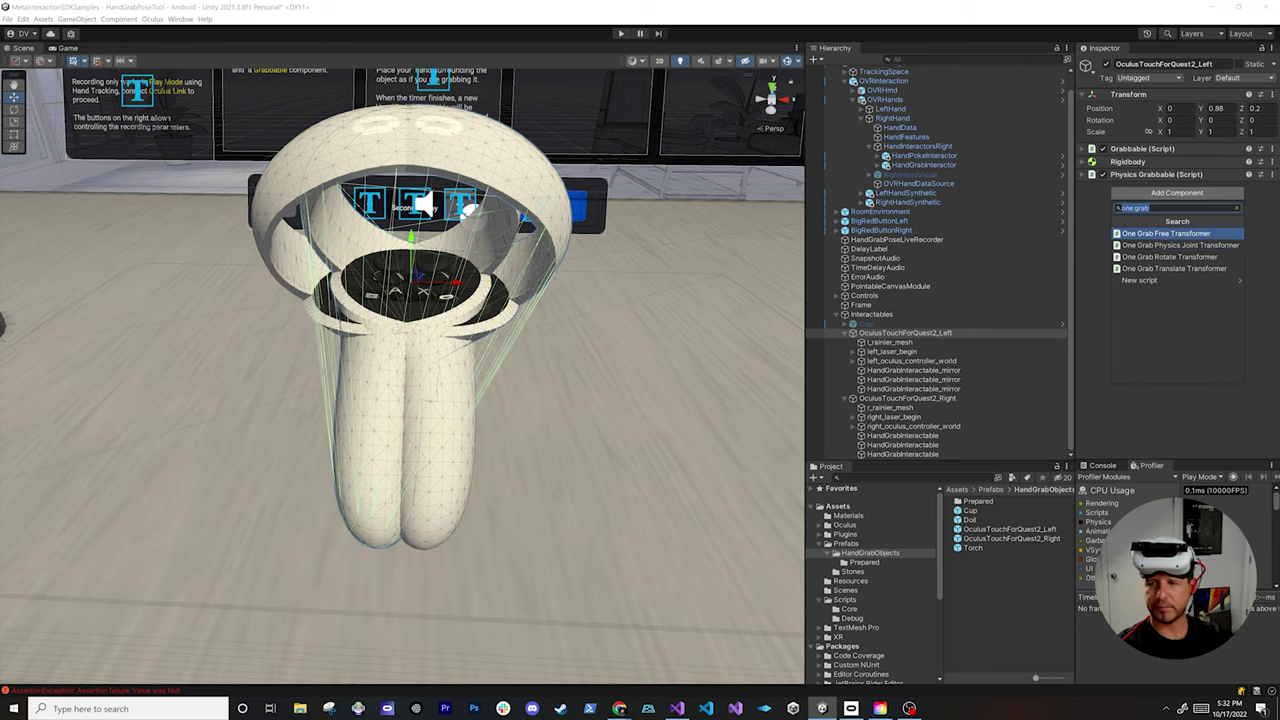
pyautogui.press('Return')
# Make the left controller's Rigidbody kinematic and assign OculusTouchForQuest2_Left as the Grabbable's One Grab Transformer
pyautogui.click(1128, 162)
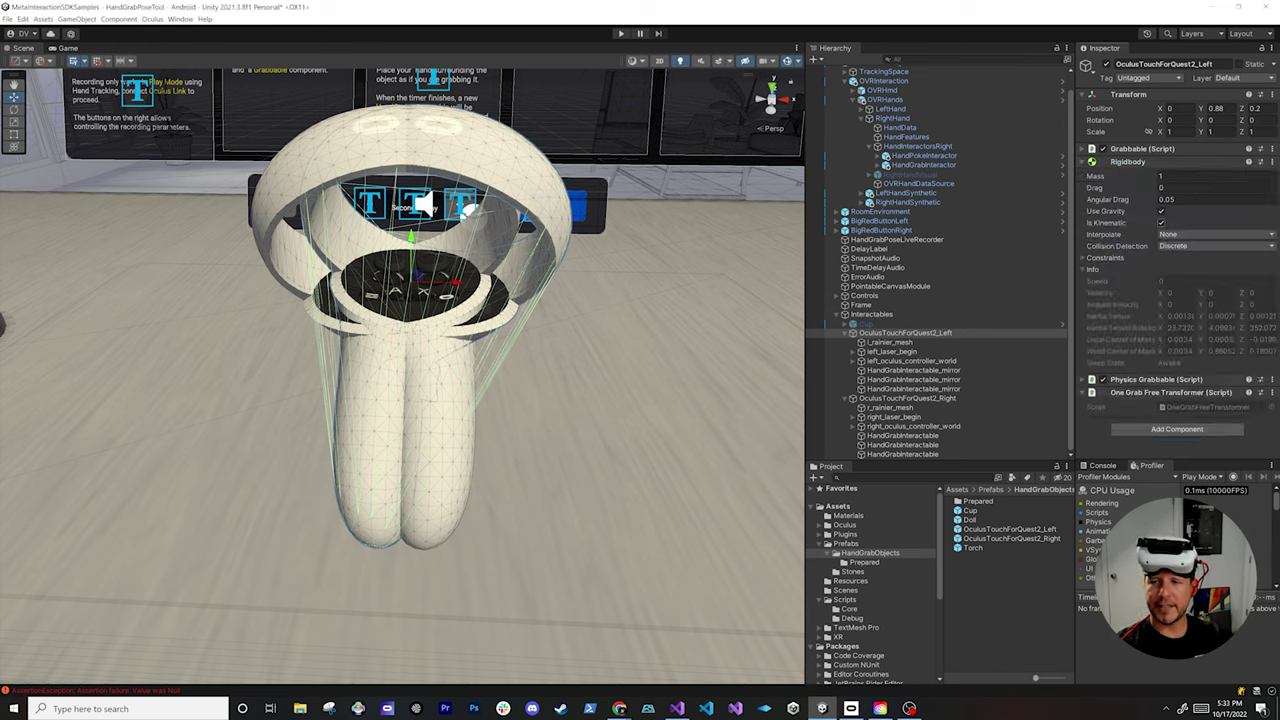
pyautogui.click(1128, 162)
pyautogui.click(1142, 149)
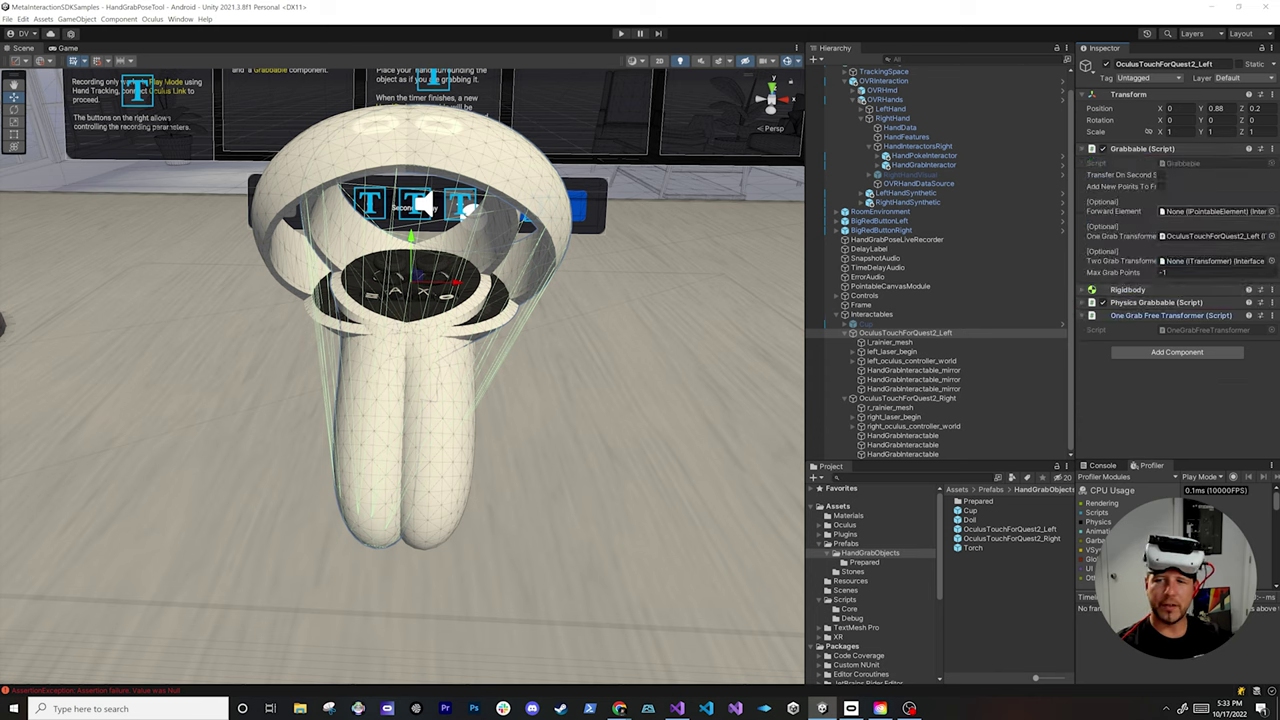
pyautogui.click(1142, 149)
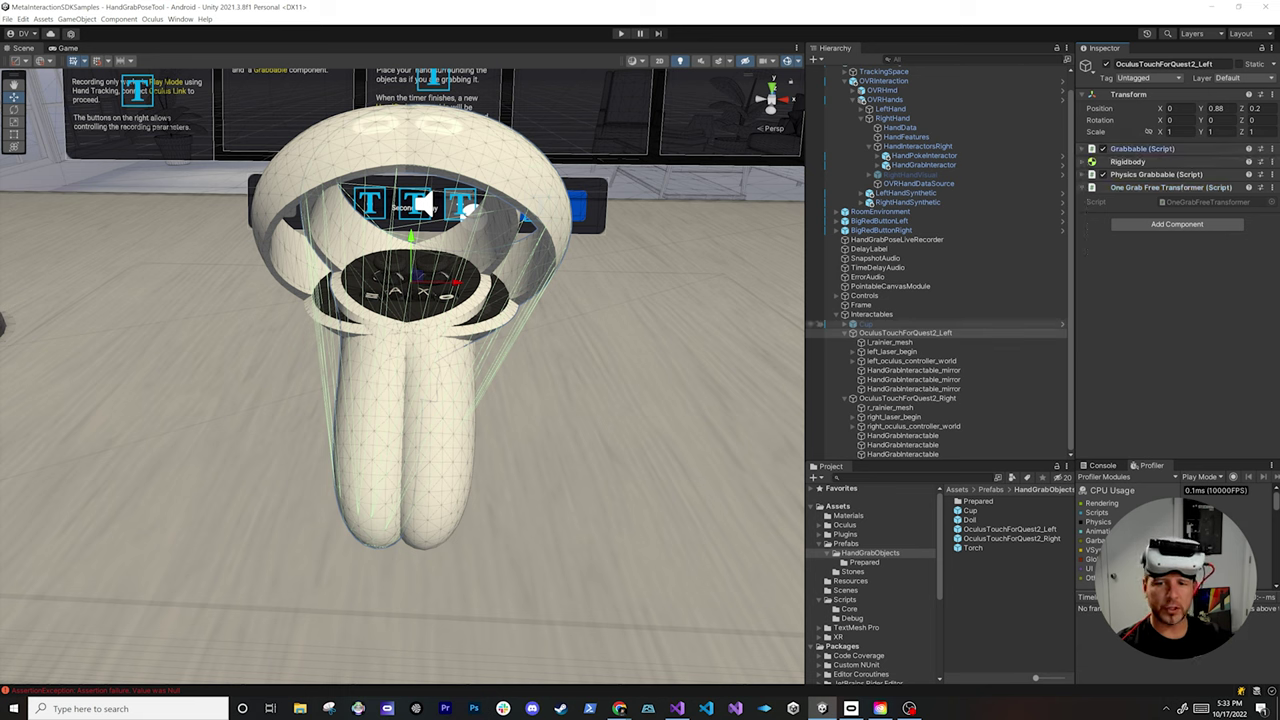
# Set the first mirrored hand grab pose's Pointable Element and Rigidbody references to OculusTouchForQuest2_Left
pyautogui.click(913, 370)
pyautogui.moveTo(905, 333); pyautogui.dragTo(1208, 266)
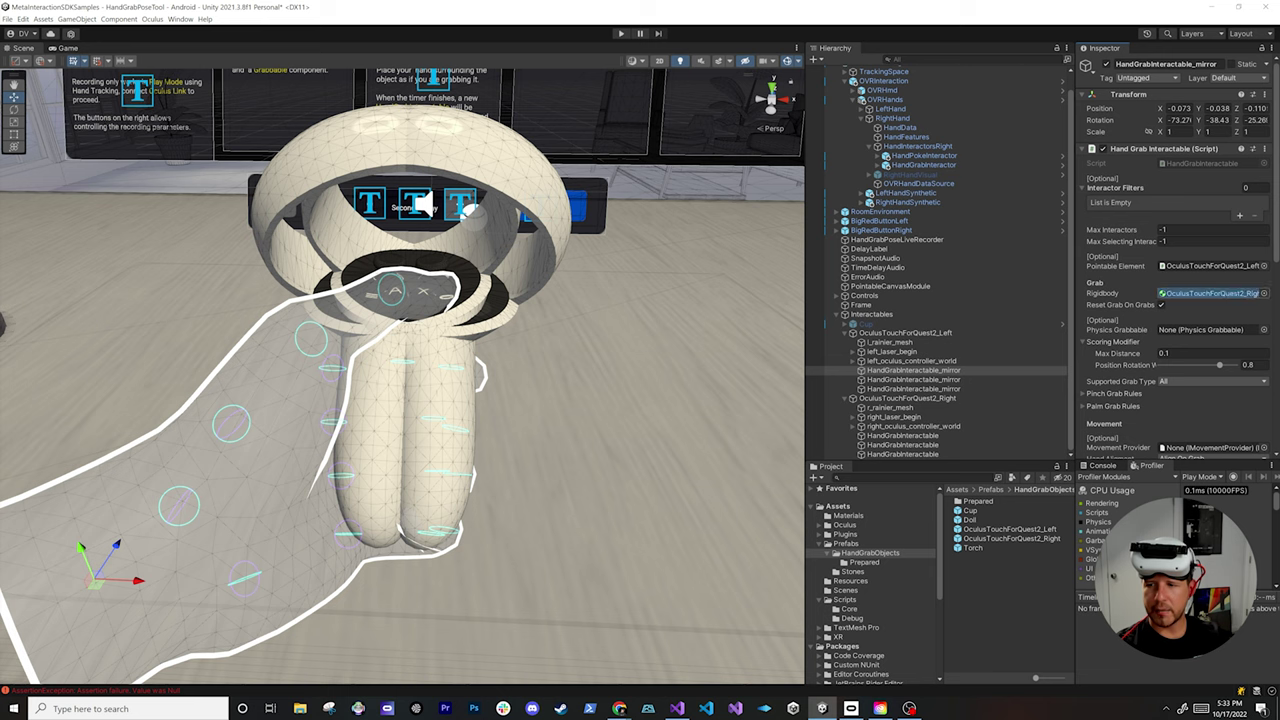
pyautogui.scroll(-6, 1175, 300)
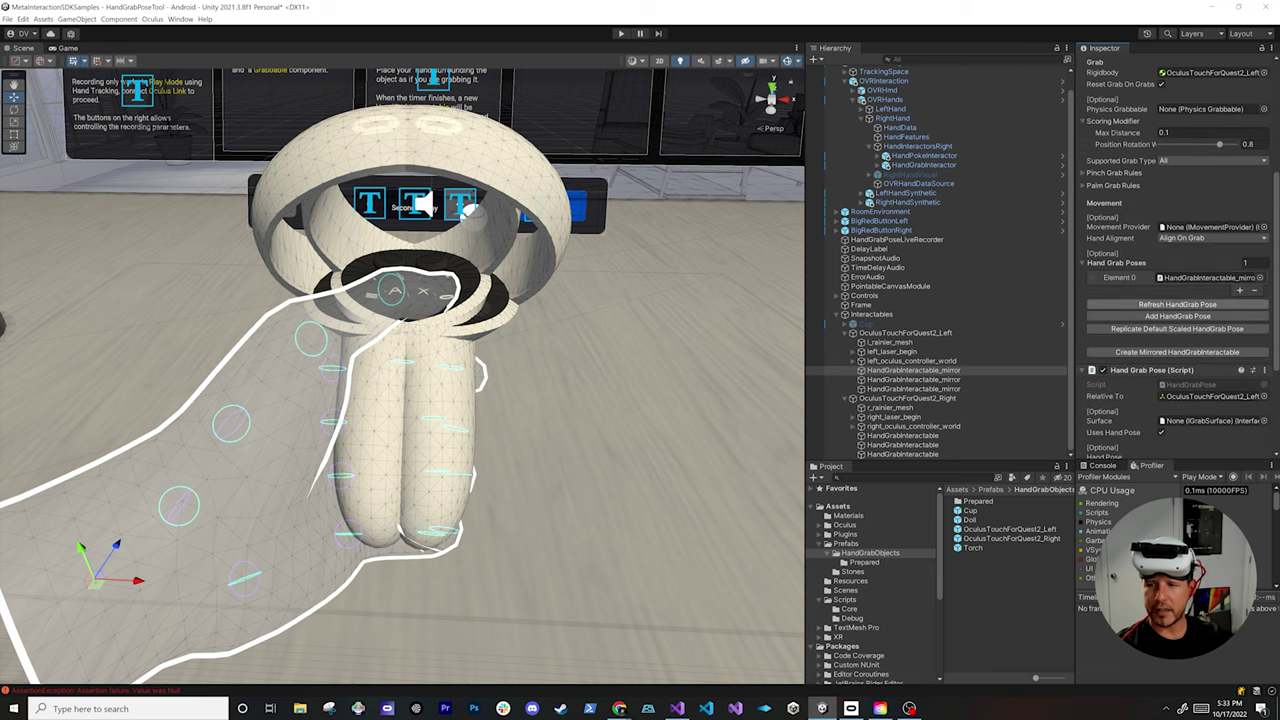
pyautogui.scroll(-4, 1175, 300)
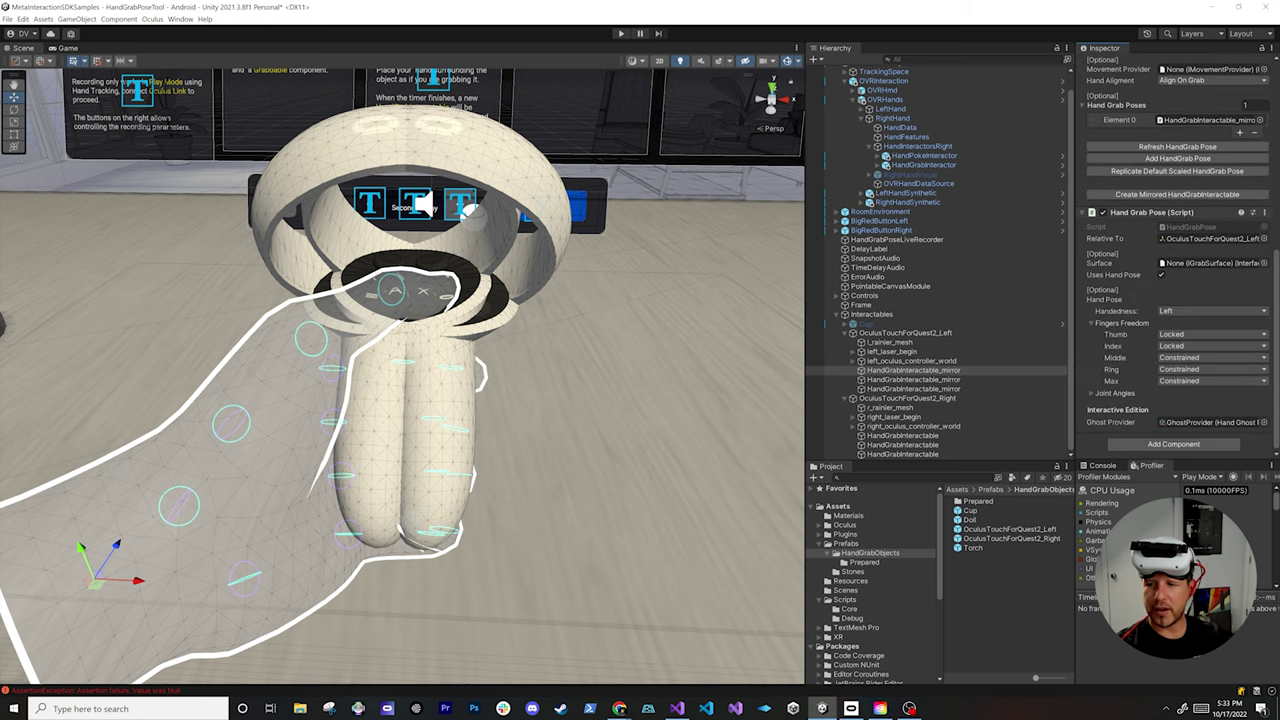
pyautogui.scroll(2, 1175, 250)
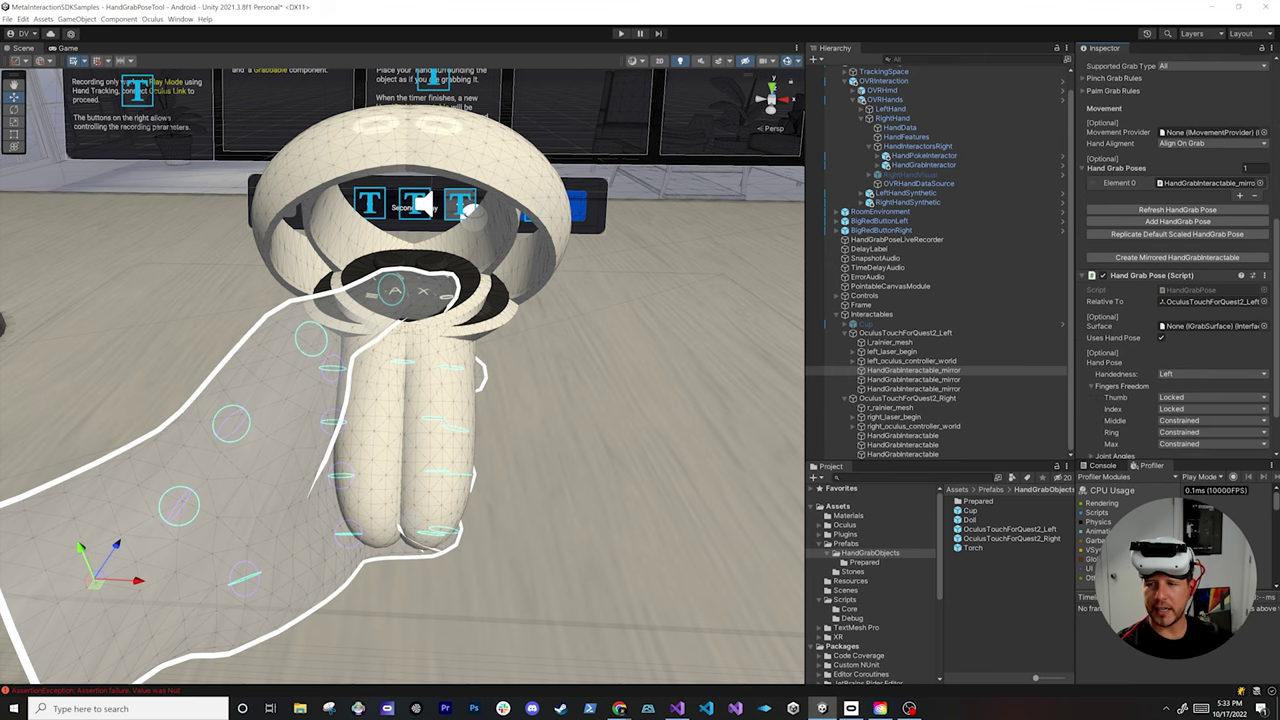
pyautogui.moveTo(906, 333); pyautogui.dragTo(1211, 302)
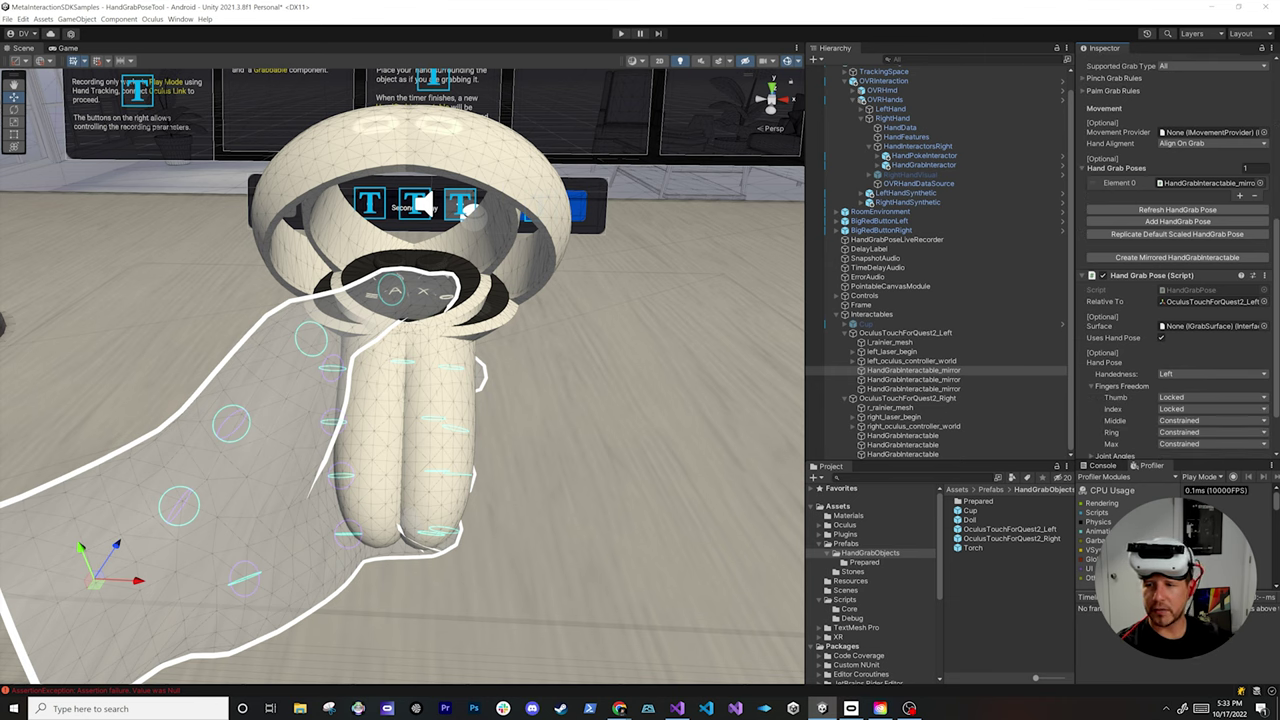
pyautogui.scroll(-2, 1175, 250)
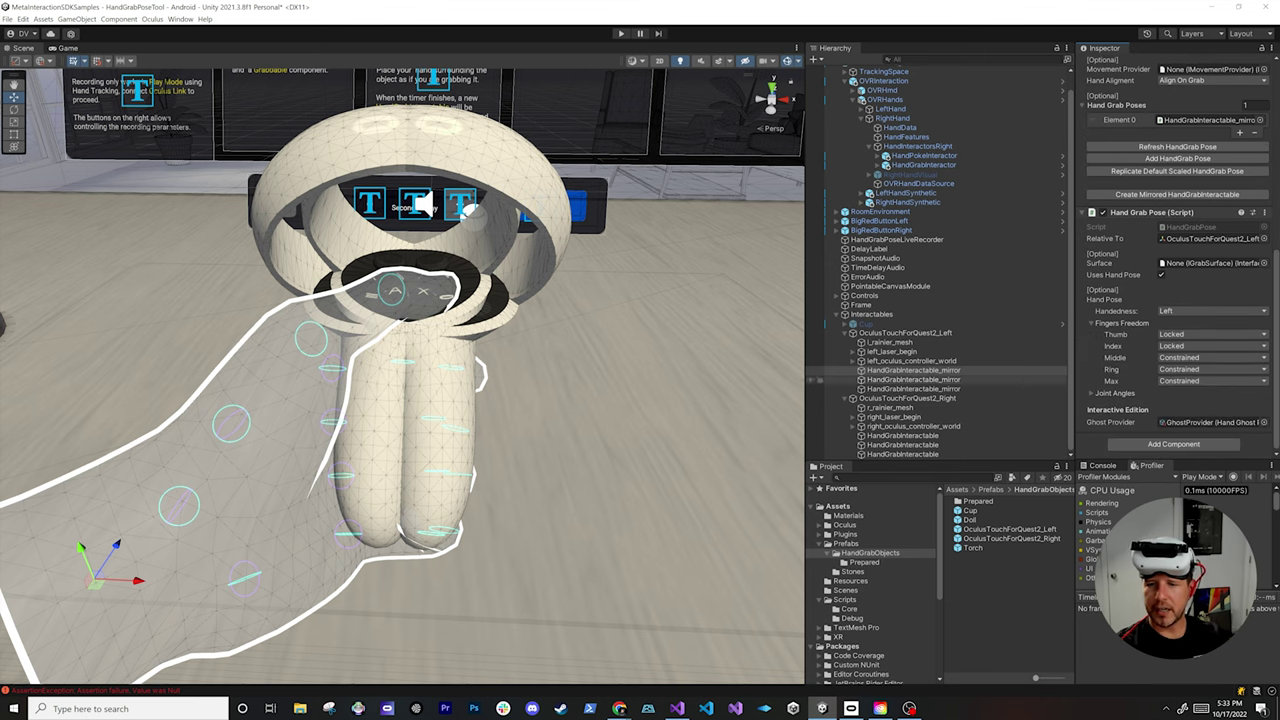
# Point the second mirrored hand grab pose's Pointable Element, Rigidbody and Relative To references to OculusTouchForQuest2_Left
pyautogui.click(913, 380)
pyautogui.scroll(12, 1175, 250)
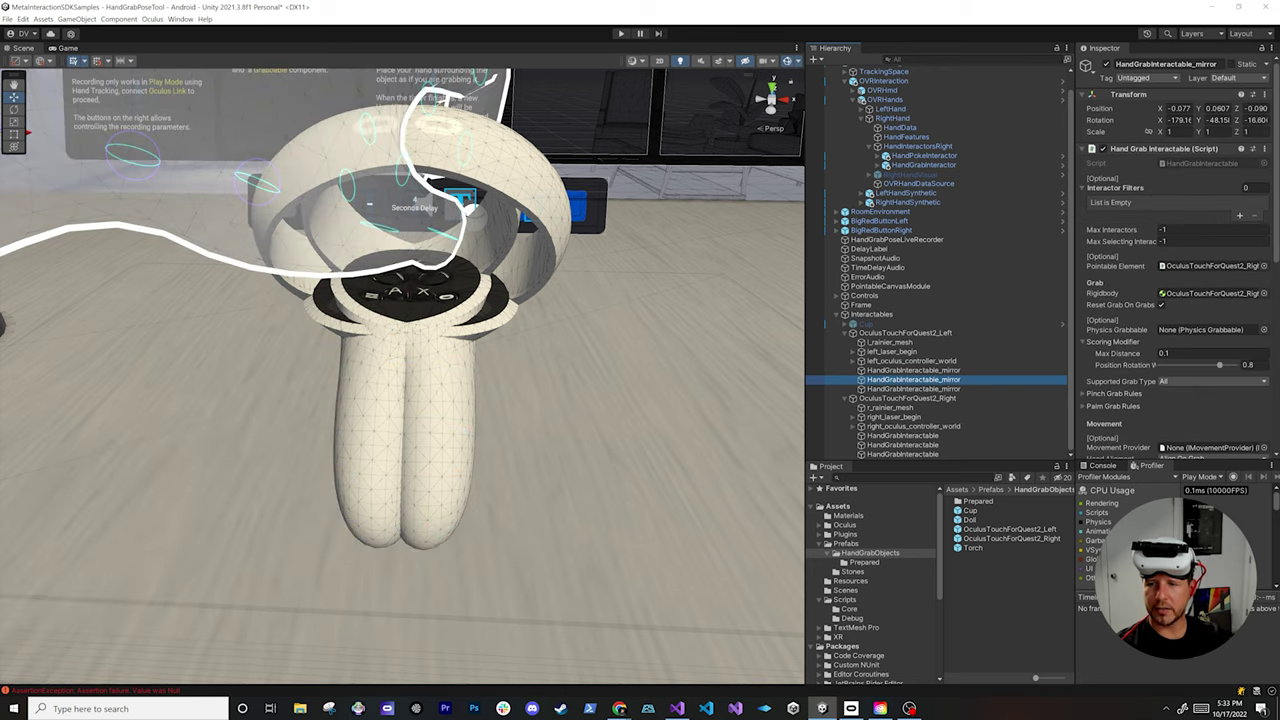
pyautogui.moveTo(906, 333); pyautogui.dragTo(1210, 293)
pyautogui.scroll(-5, 1210, 293)
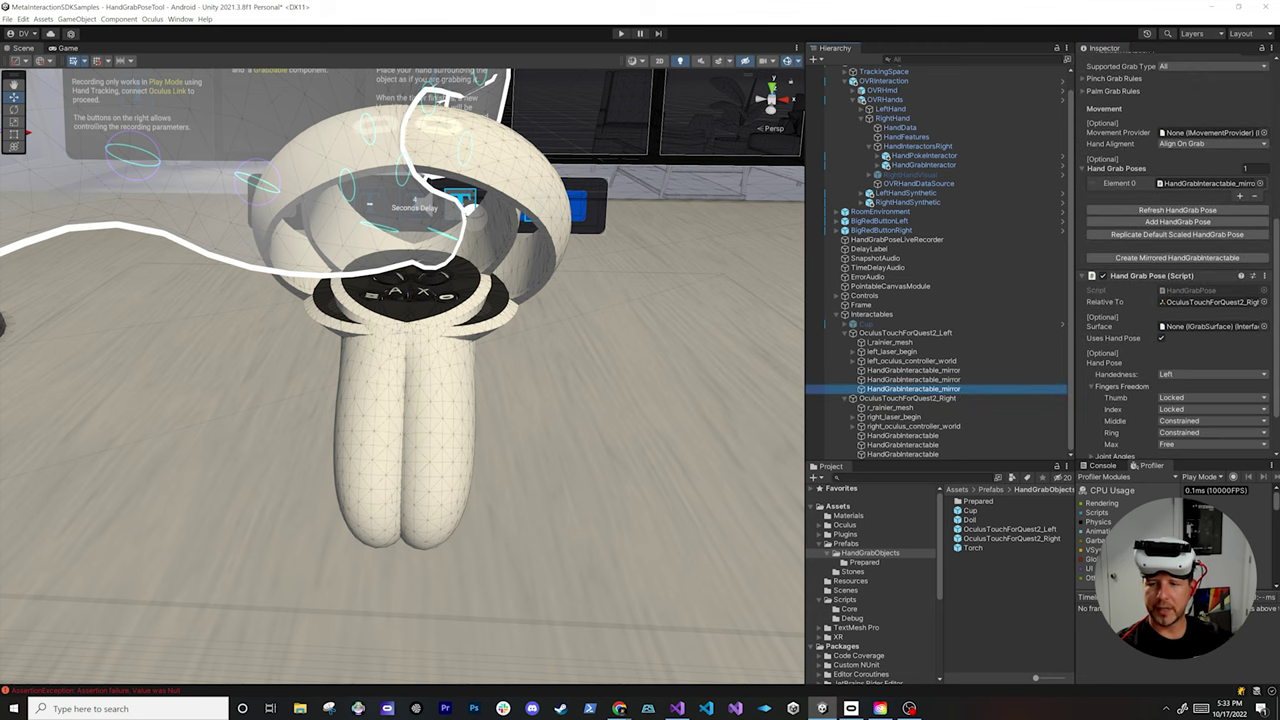
# Point the third mirrored hand grab pose's Relative To, Rigidbody and Pointable Element references to OculusTouchForQuest2_Left
pyautogui.click(913, 388)
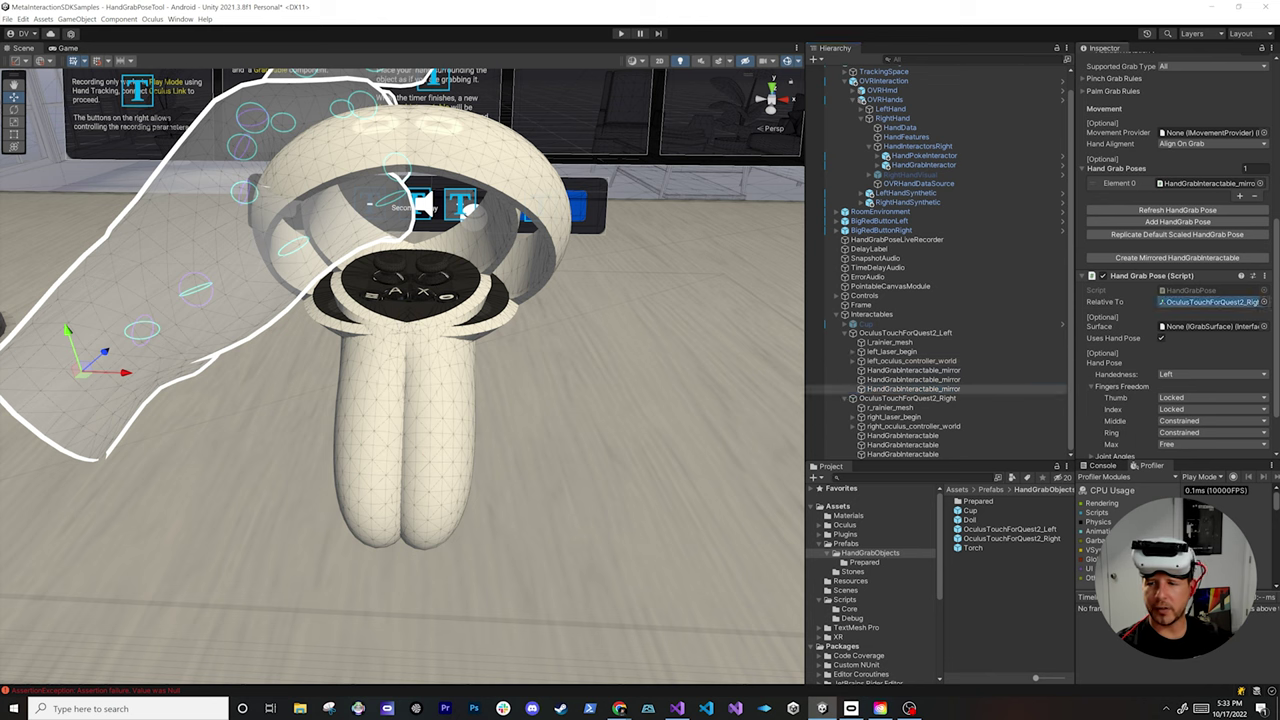
pyautogui.scroll(5, 1200, 300)
pyautogui.scroll(1, 1179, 256)
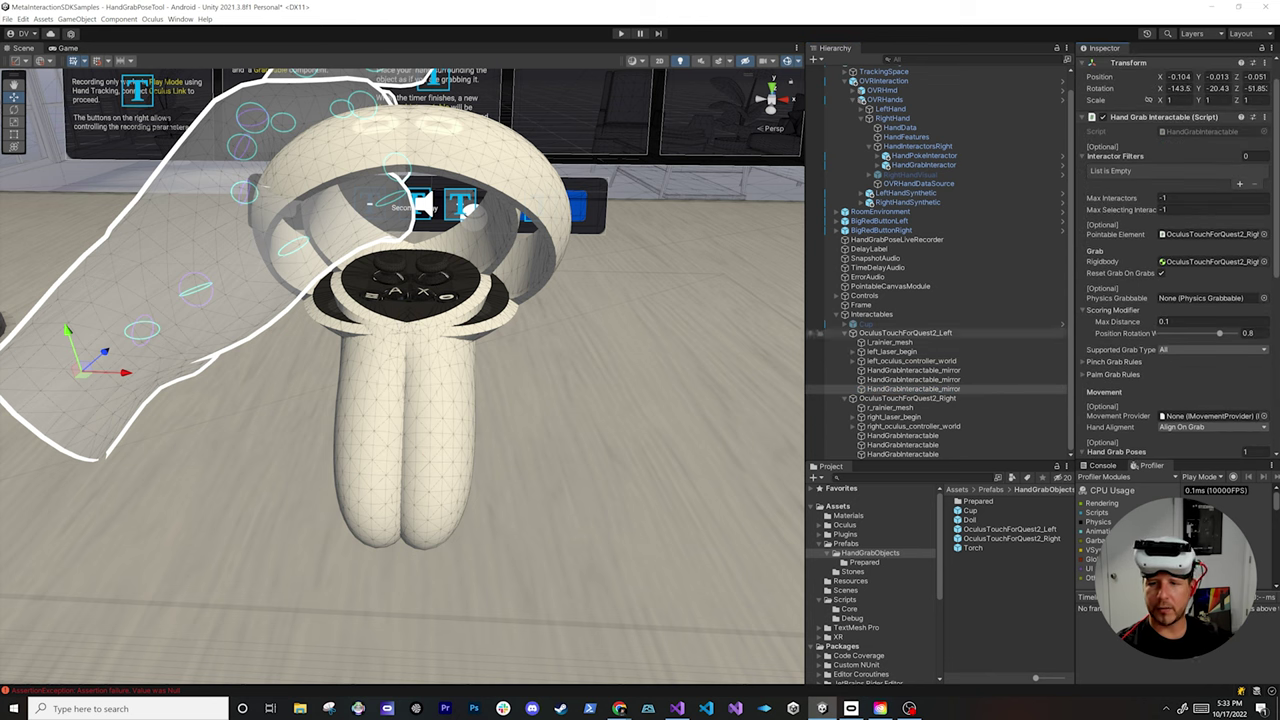
pyautogui.moveTo(1206, 262); pyautogui.dragTo(1208, 262)
pyautogui.moveTo(905, 333); pyautogui.dragTo(1208, 234)
pyautogui.scroll(-6, 1205, 298)
pyautogui.scroll(-4, 1175, 260)
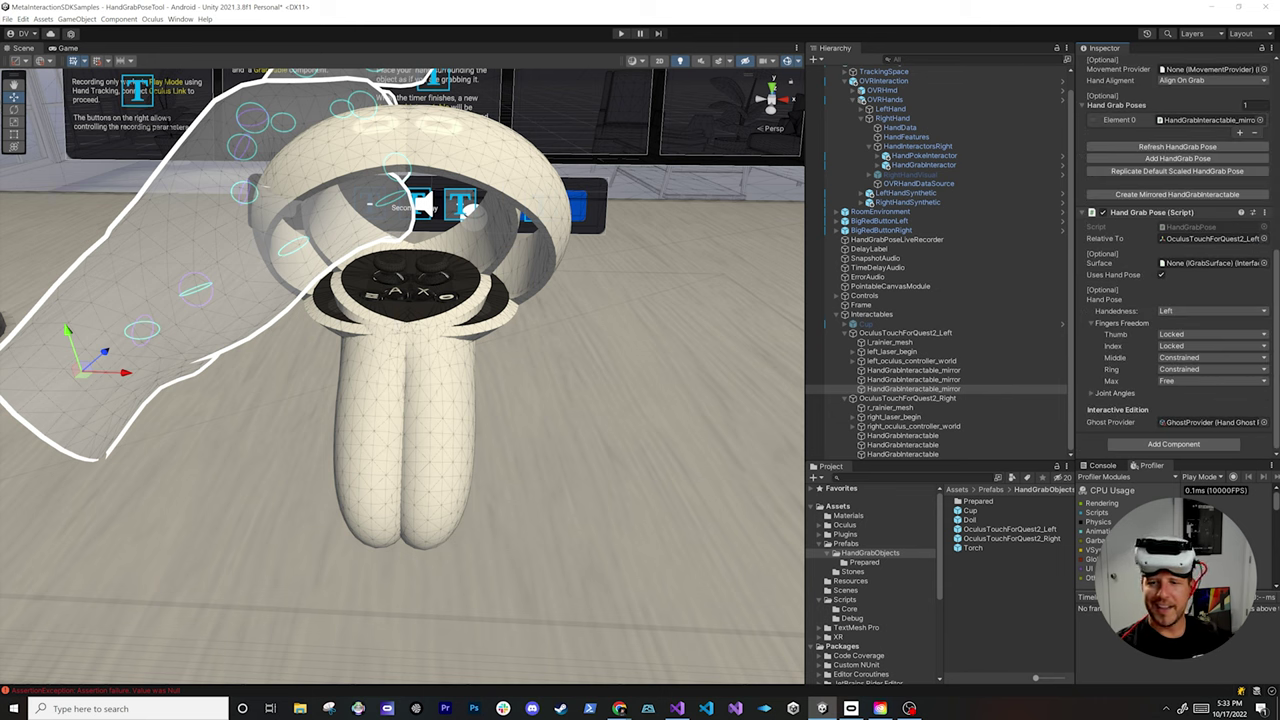
# Copy the Move Towards Target Provider from the last right-hand HandGrabInteractable and paste it as new onto all three mirrored poses
pyautogui.click(903, 454)
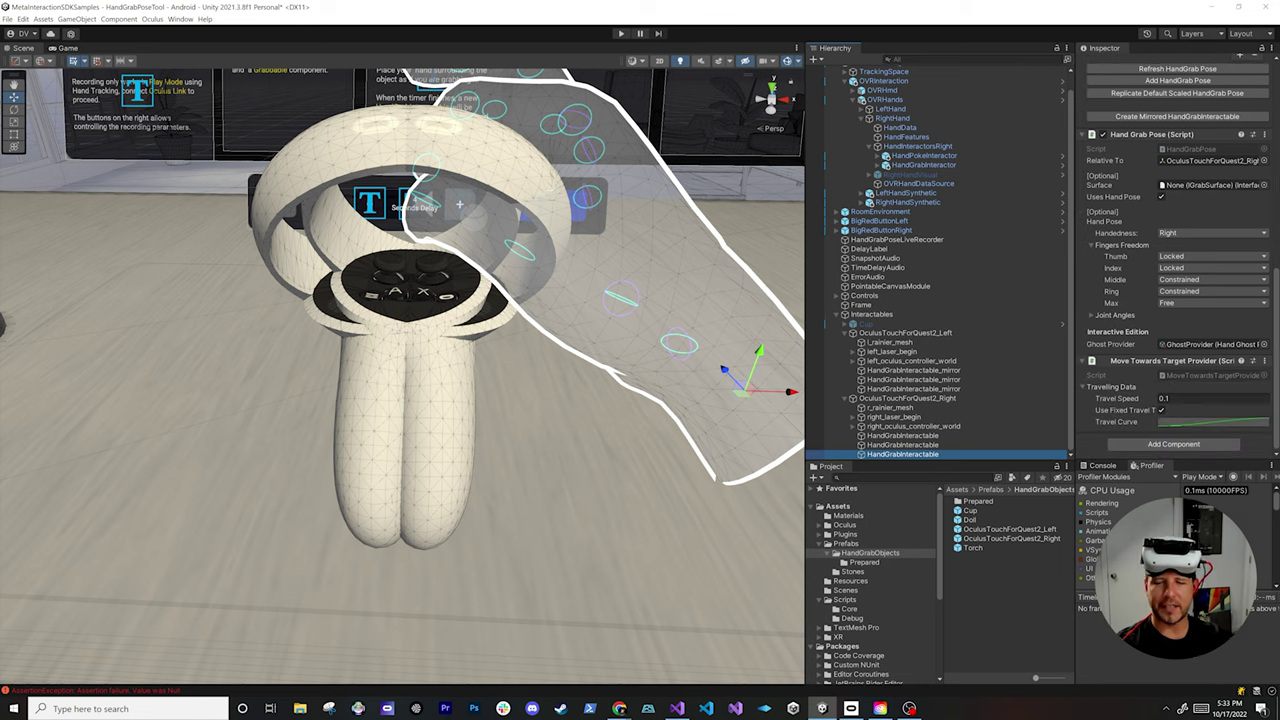
pyautogui.rightClick(1162, 361)
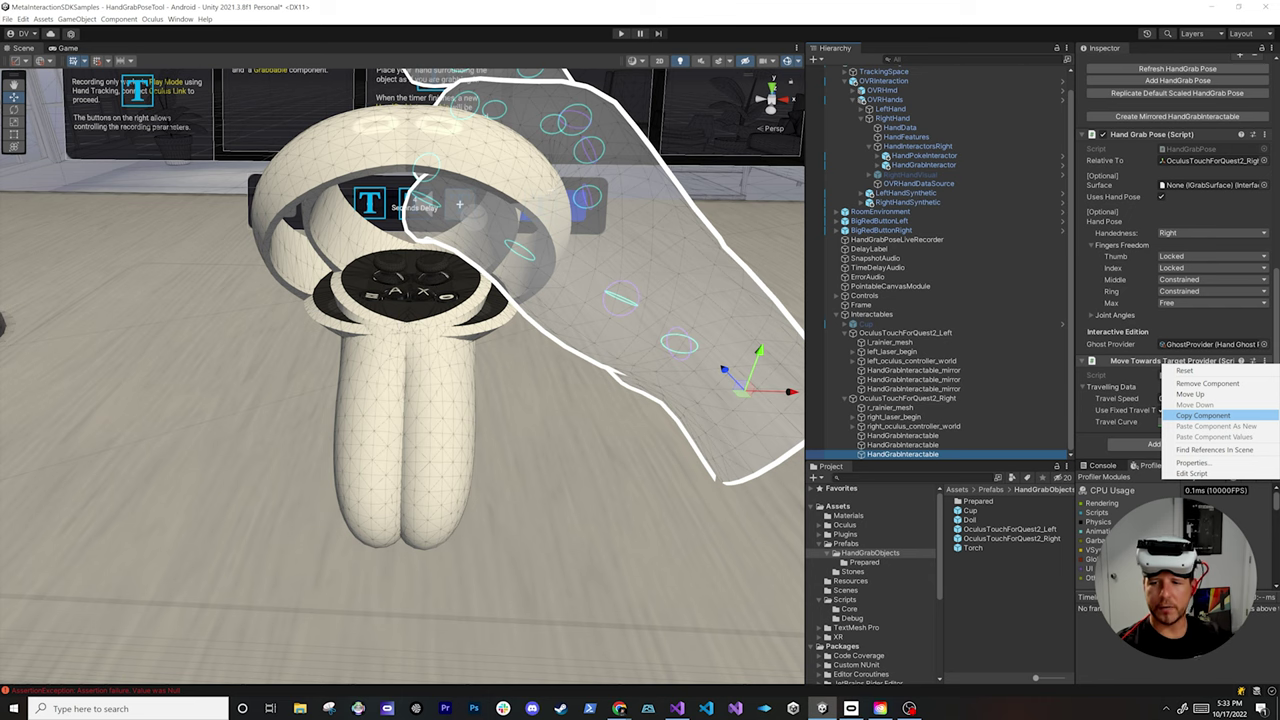
pyautogui.click(1203, 415)
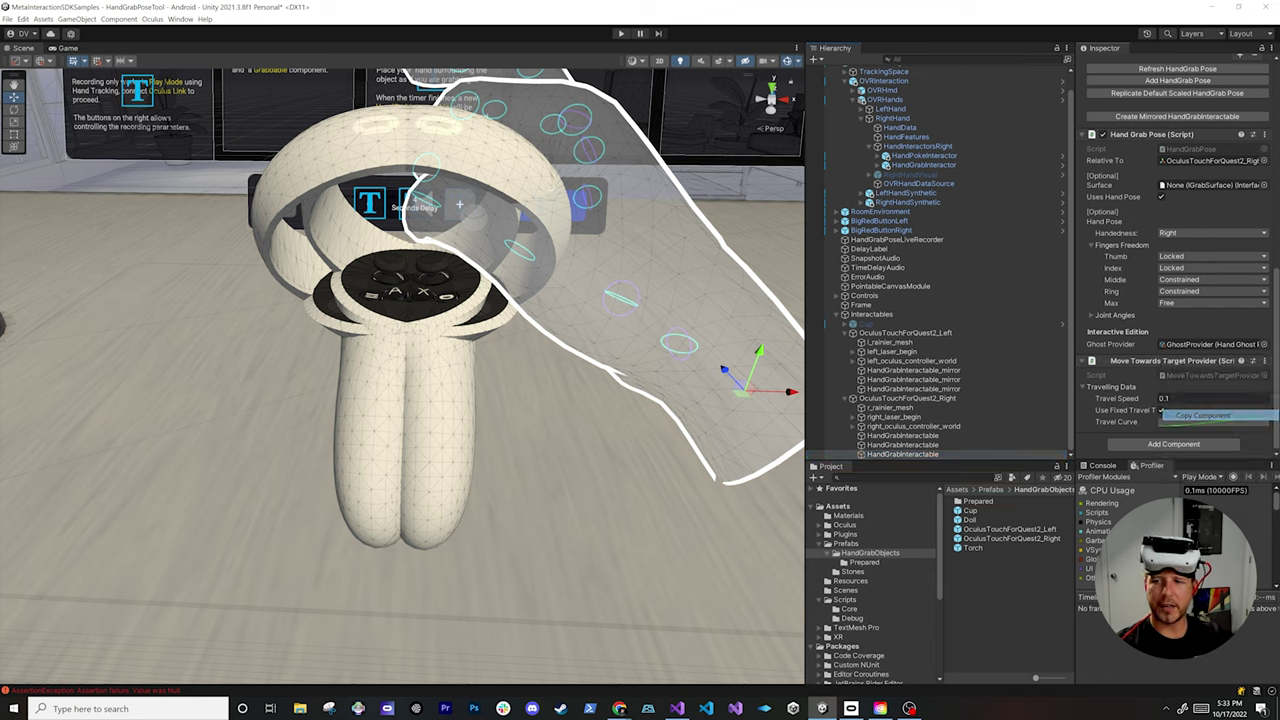
pyautogui.click(913, 370)
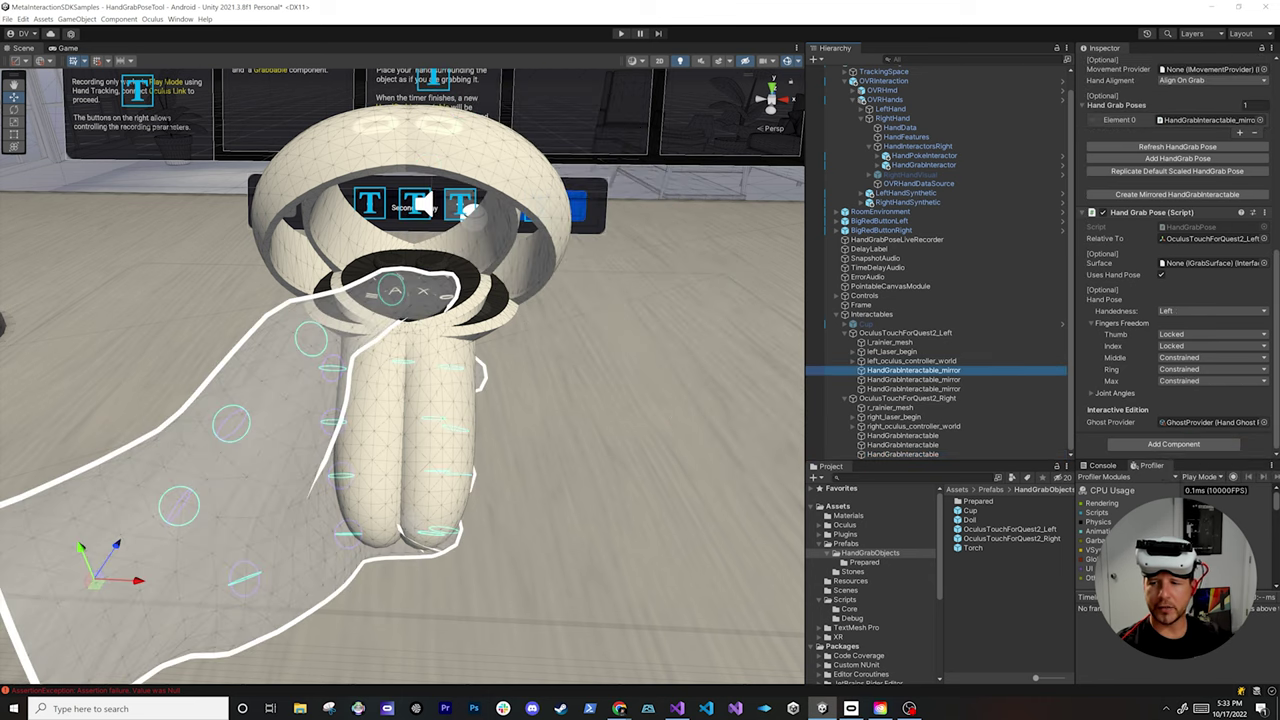
pyautogui.keyDown('shift'); pyautogui.click(913, 388); pyautogui.keyUp('shift')
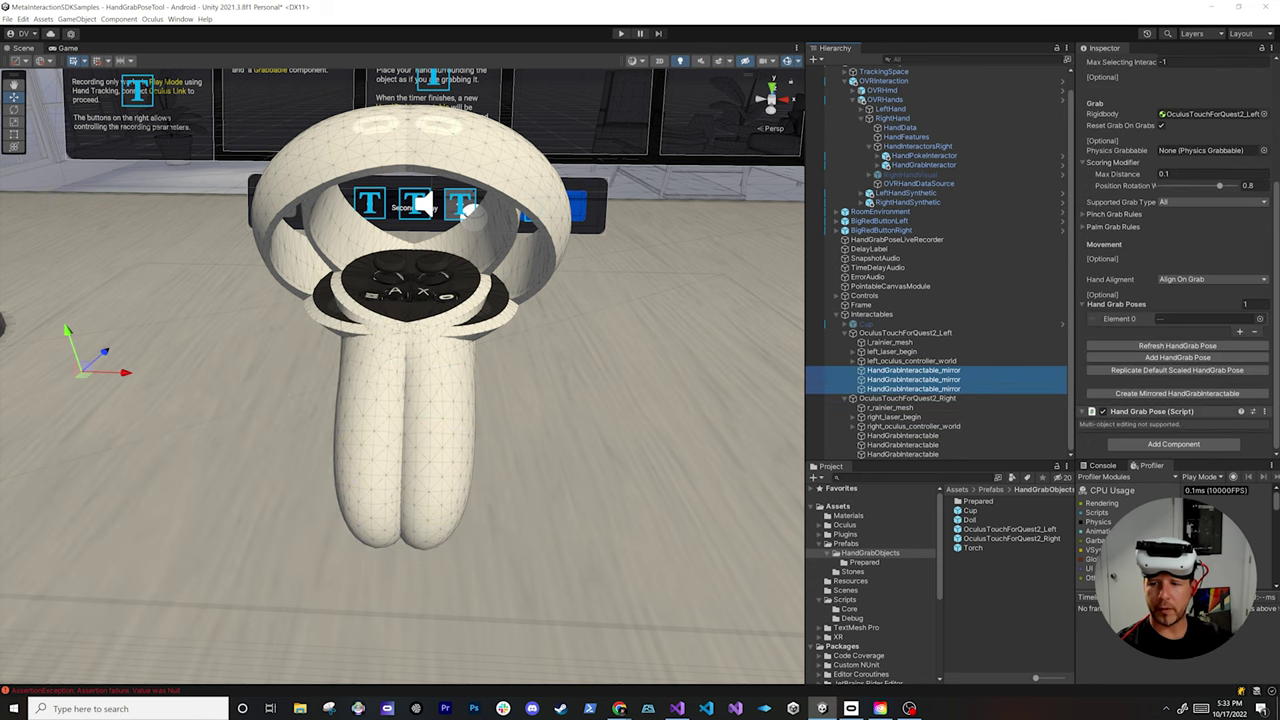
pyautogui.rightClick(1121, 411)
pyautogui.click(1173, 474)
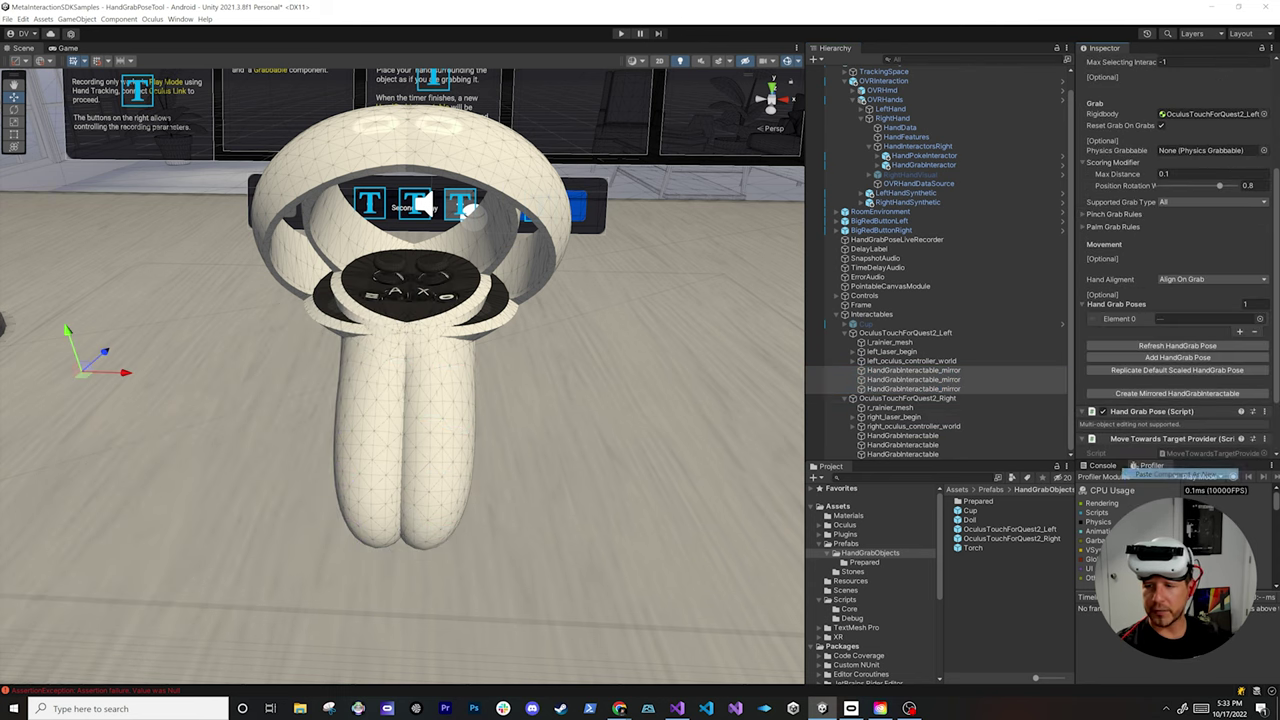
pyautogui.scroll(-2, 1175, 300)
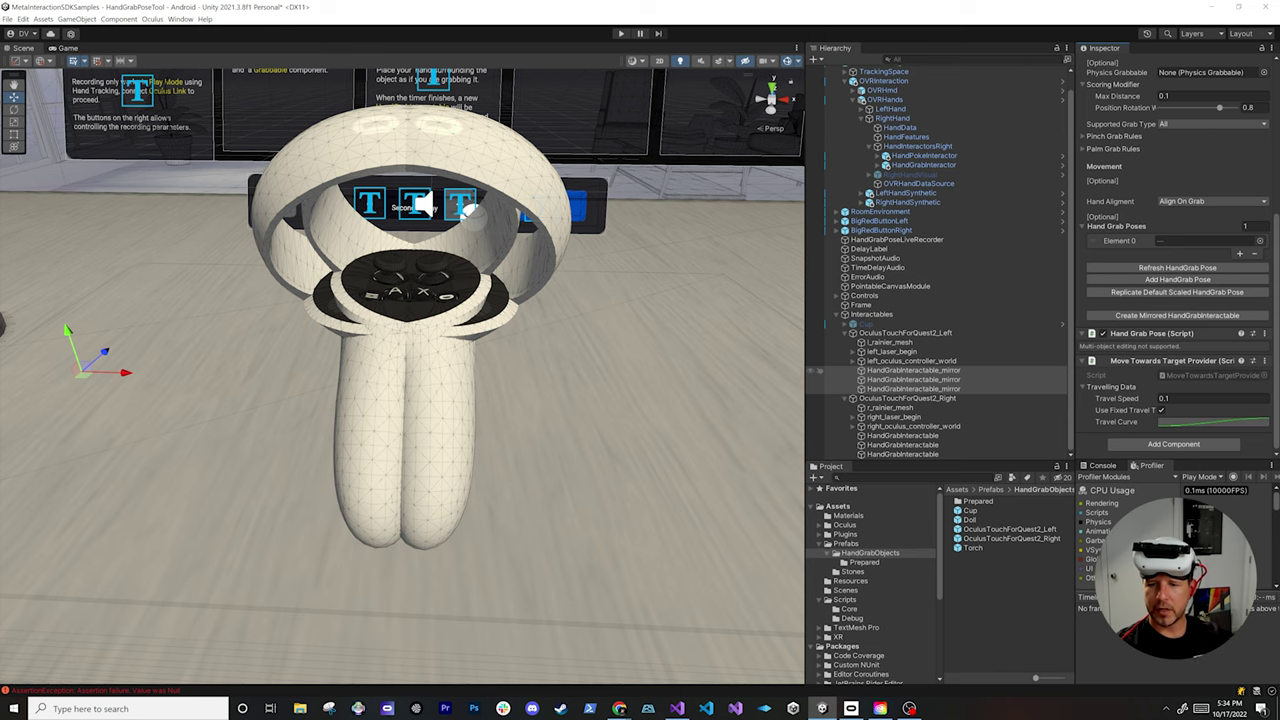
# Assign the mirrored hand grab poses' own Move Towards Target Provider as their Movement Provider
pyautogui.click(911, 361)
pyautogui.click(913, 370)
pyautogui.scroll(-6, 1175, 300)
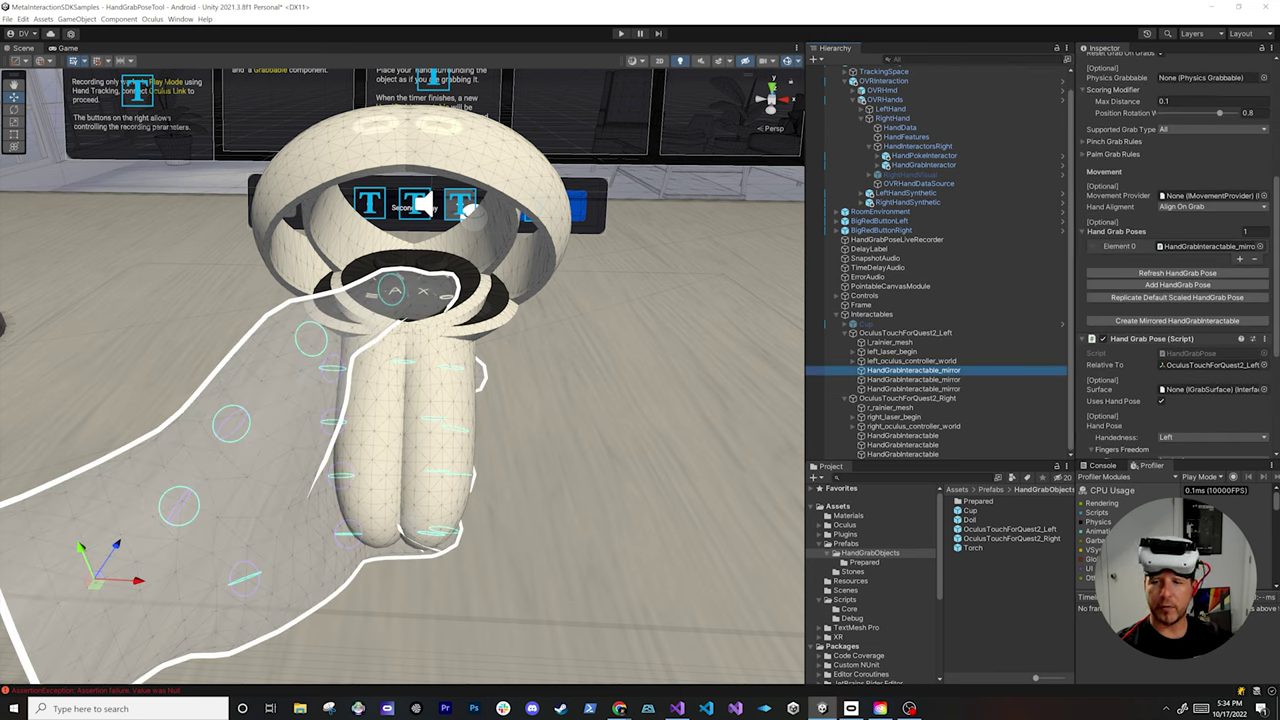
pyautogui.click(913, 380)
pyautogui.moveTo(913, 380); pyautogui.dragTo(1207, 196)
pyautogui.scroll(-5, 1178, 260)
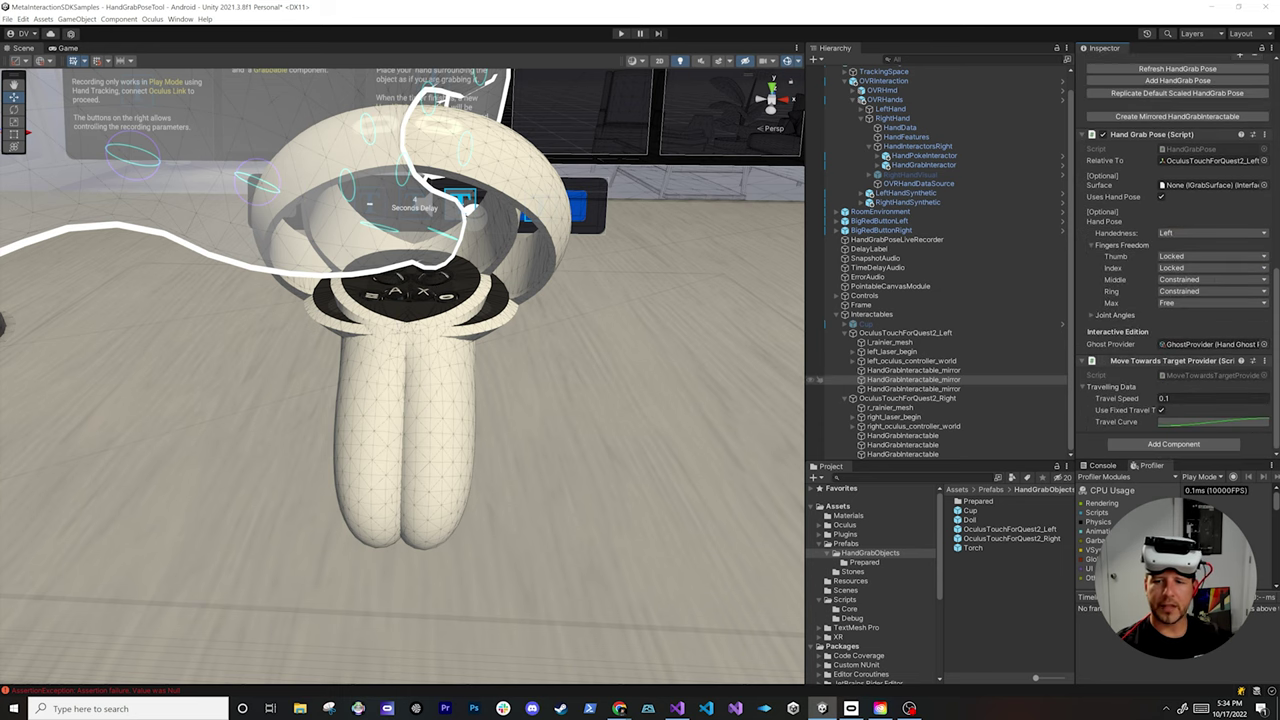
# Set the Travel Speed of the Move Towards Target Provider to 1 on all three mirrored poses
pyautogui.click(913, 370)
pyautogui.keyDown('shift'); pyautogui.click(913, 388); pyautogui.keyUp('shift')
pyautogui.click(1163, 398)
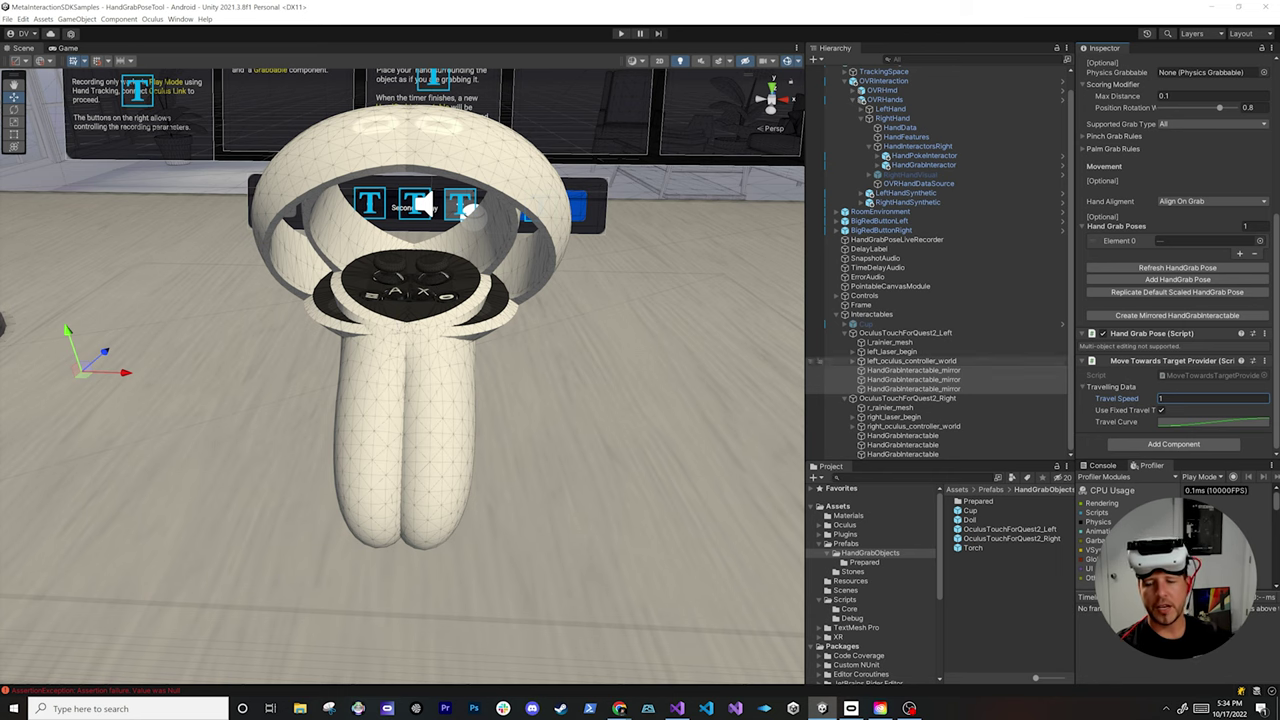
# Review the components on OculusTouchForQuest2_Right and view both overlapping controllers on the table
pyautogui.click(830, 360)
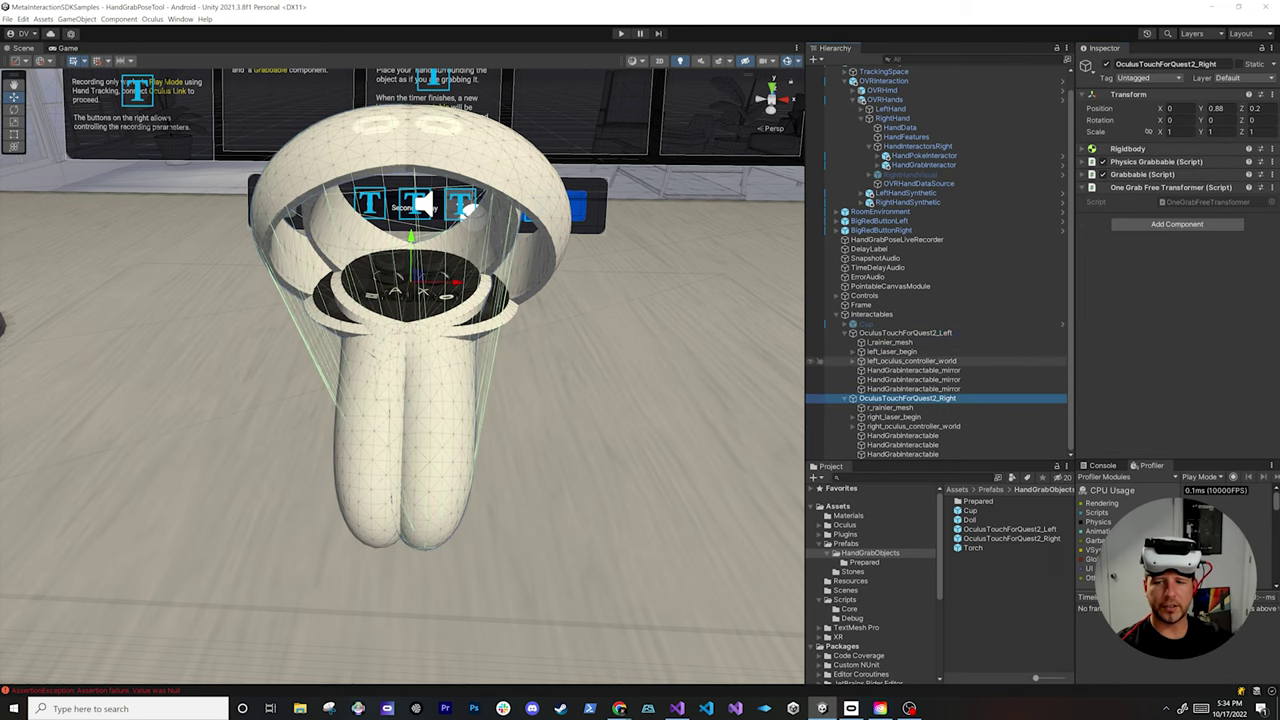
pyautogui.scroll(-5, 403, 375)
pyautogui.moveTo(403, 375); pyautogui.dragTo(455, 408, button='middle')
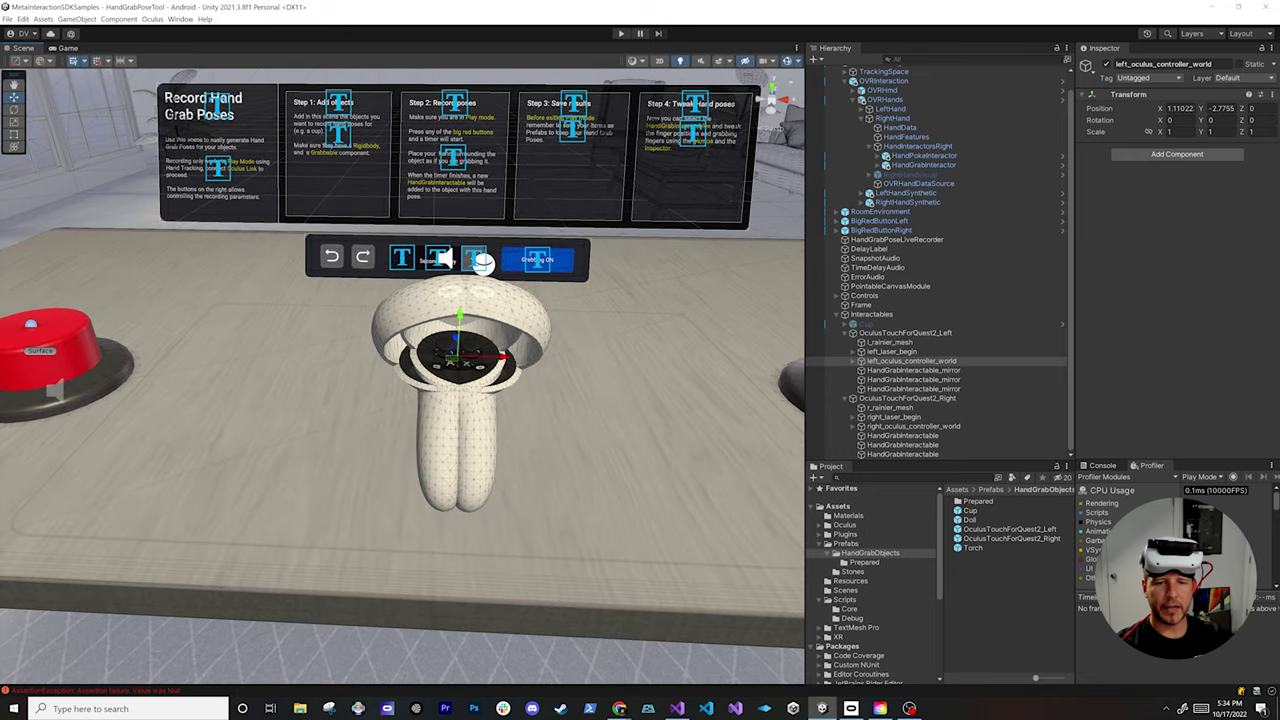
# Separate the overlapping controllers along the X axis, moving OculusTouchForQuest2_Left to about X -0.083 and OculusTouchForQuest2_Right the opposite way
pyautogui.click(880, 332)
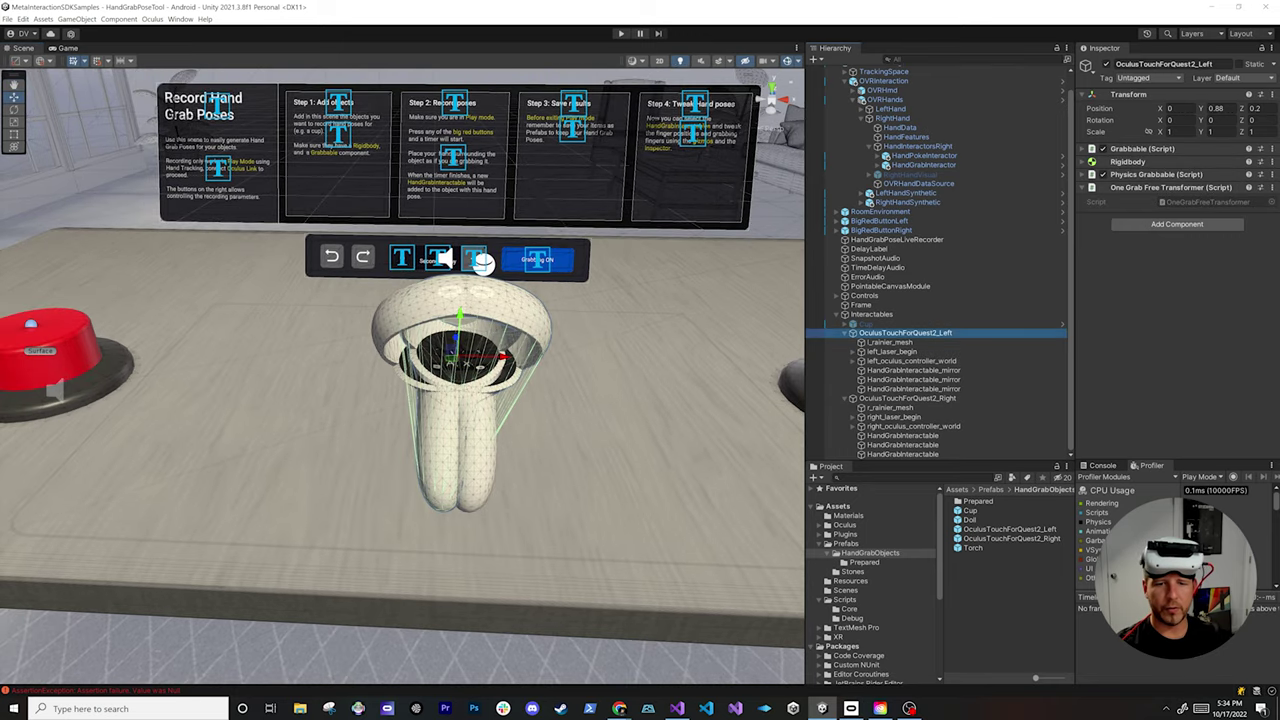
pyautogui.moveTo(504, 357); pyautogui.dragTo(376, 353)
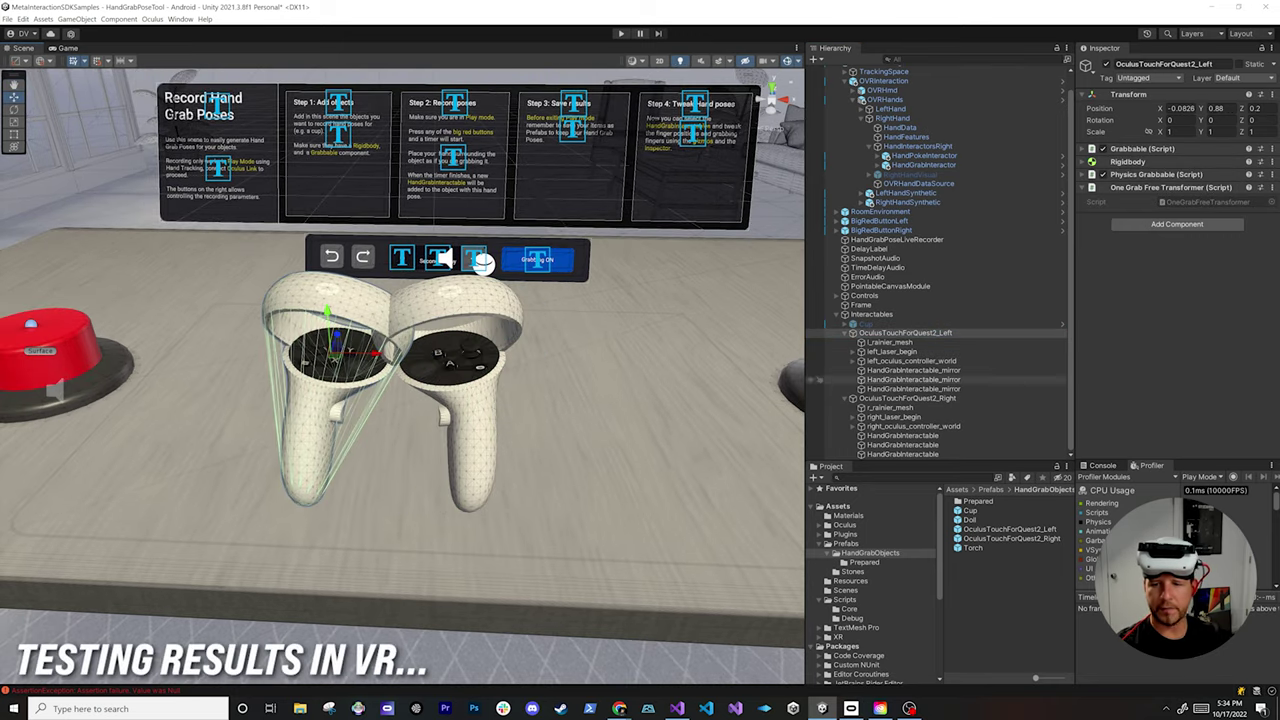
pyautogui.click(907, 398)
pyautogui.moveTo(502, 357); pyautogui.dragTo(660, 361)
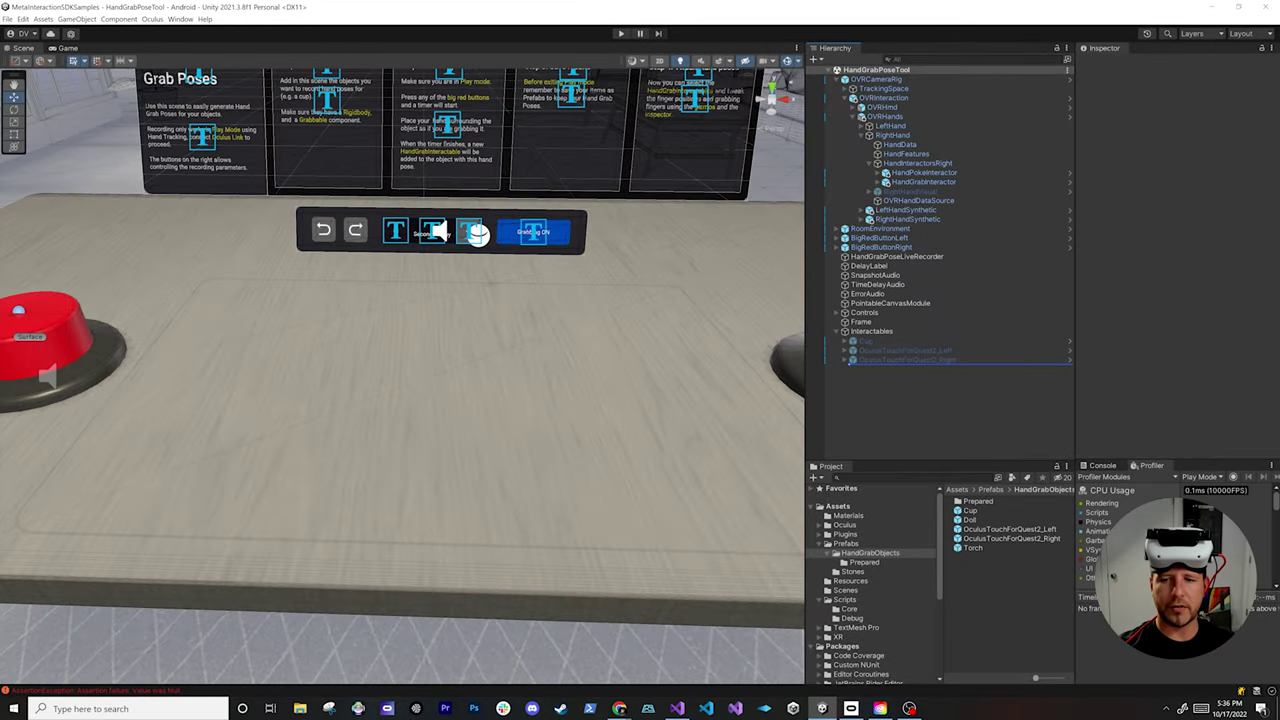
# Add the Doll prefab to the scene under Interactables and set its Y rotation to 0
pyautogui.moveTo(969, 520); pyautogui.dragTo(868, 365)
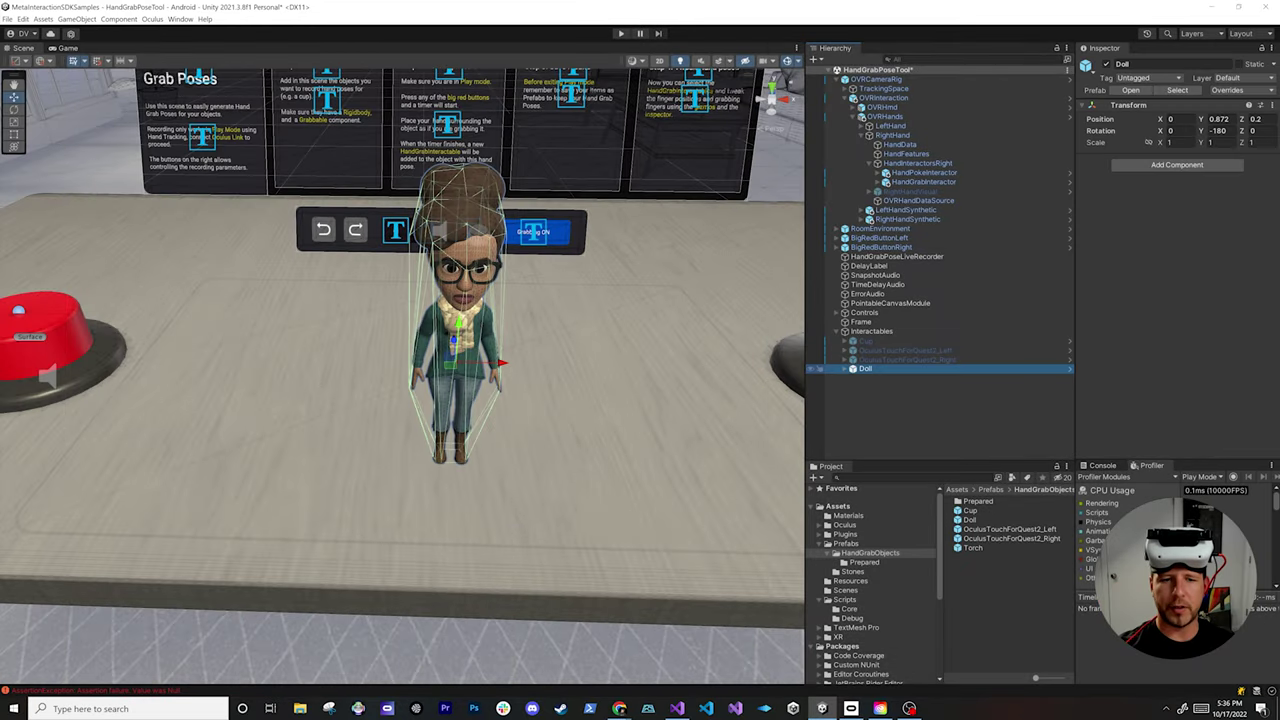
pyautogui.scroll(3, 530, 300)
pyautogui.moveTo(530, 300); pyautogui.dragTo(430, 403, button='middle')
pyautogui.keyDown('alt'); pyautogui.moveTo(430, 403); pyautogui.dragTo(530, 362); pyautogui.keyUp('alt')
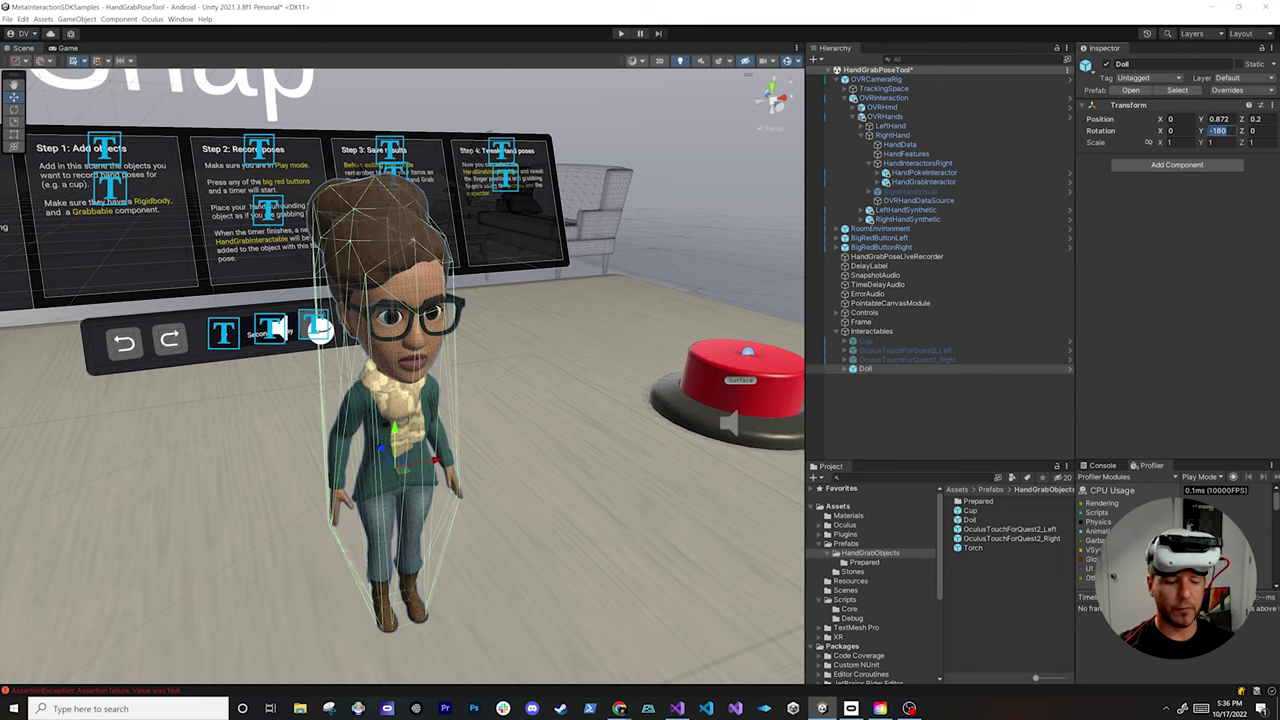
pyautogui.write('0')
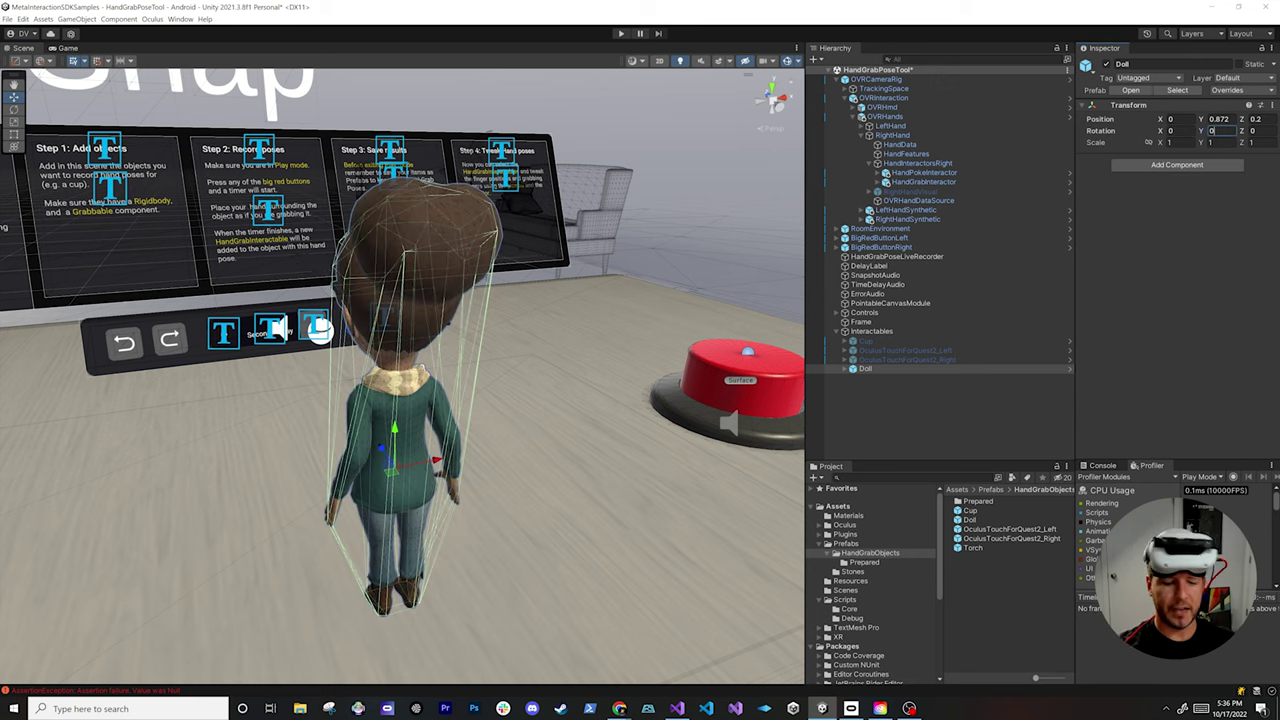
# Set the Y rotation of the Doll's child Mesh to -180, select the Doll and save the scene
pyautogui.click(845, 369)
pyautogui.click(876, 378)
pyautogui.click(1216, 120)
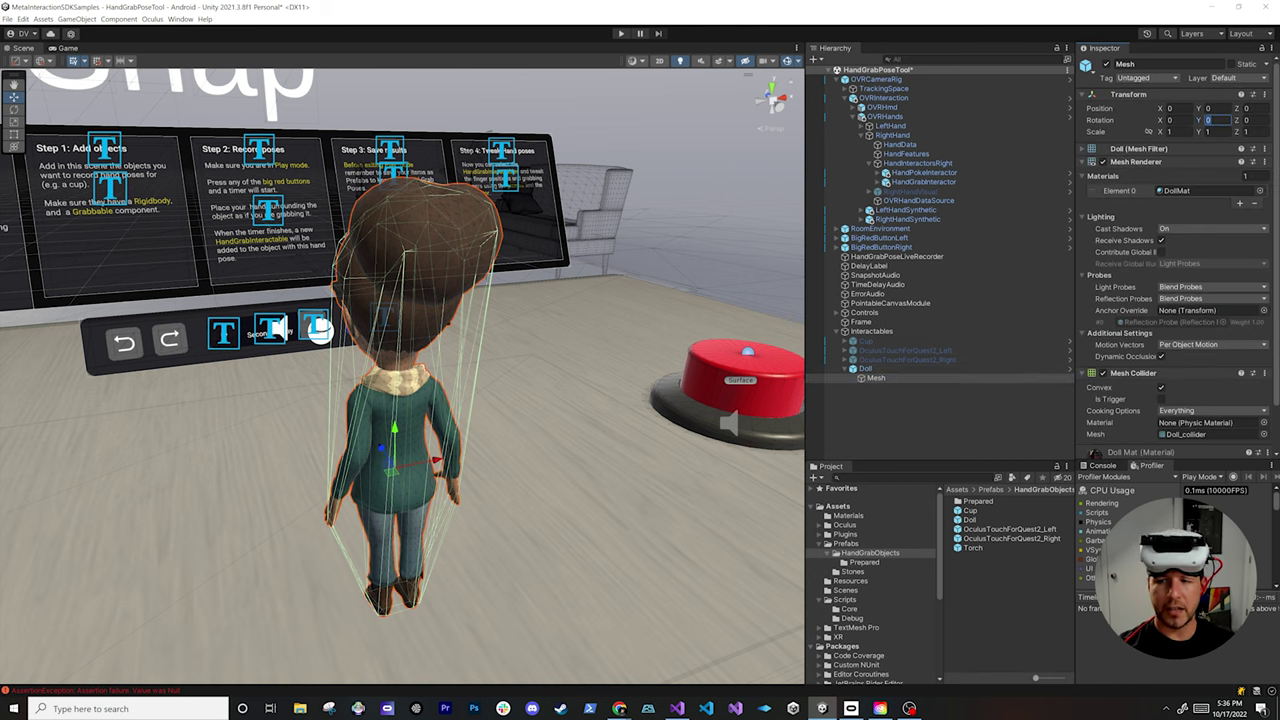
pyautogui.write('-180')
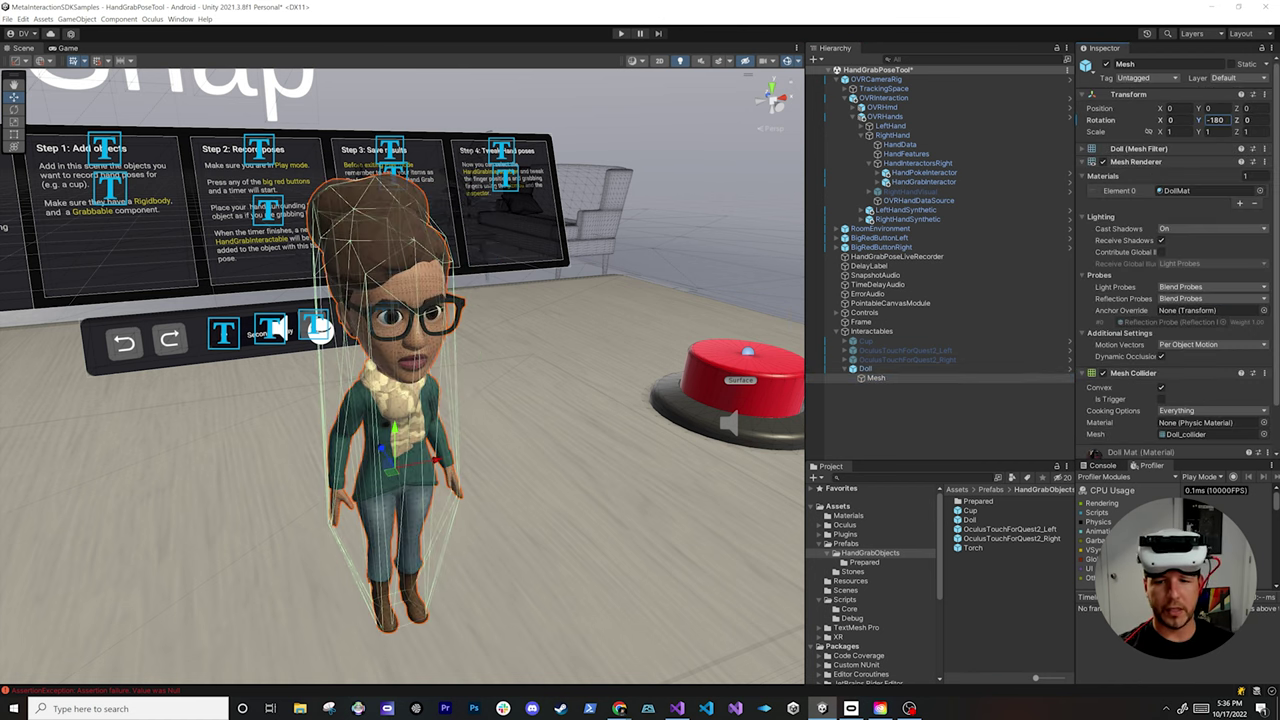
pyautogui.click(865, 368)
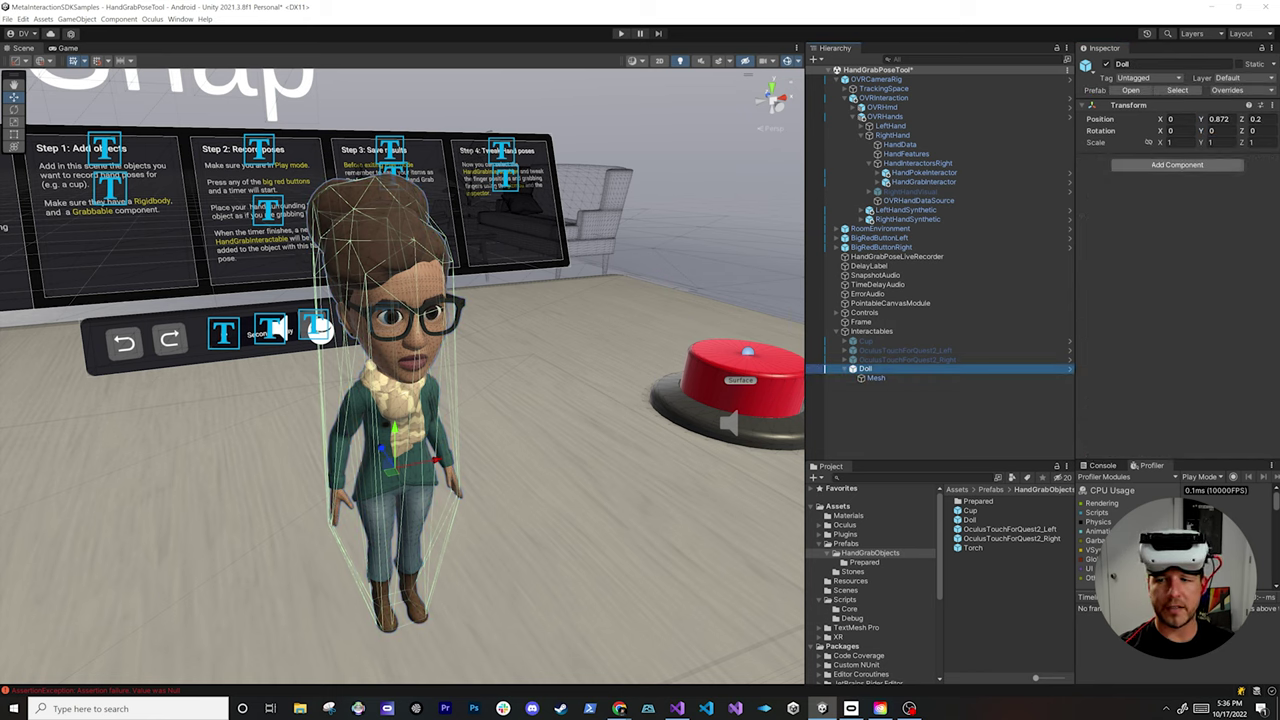
pyautogui.click(876, 378)
pyautogui.click(866, 369)
pyautogui.hotkey('ctrl', 's')
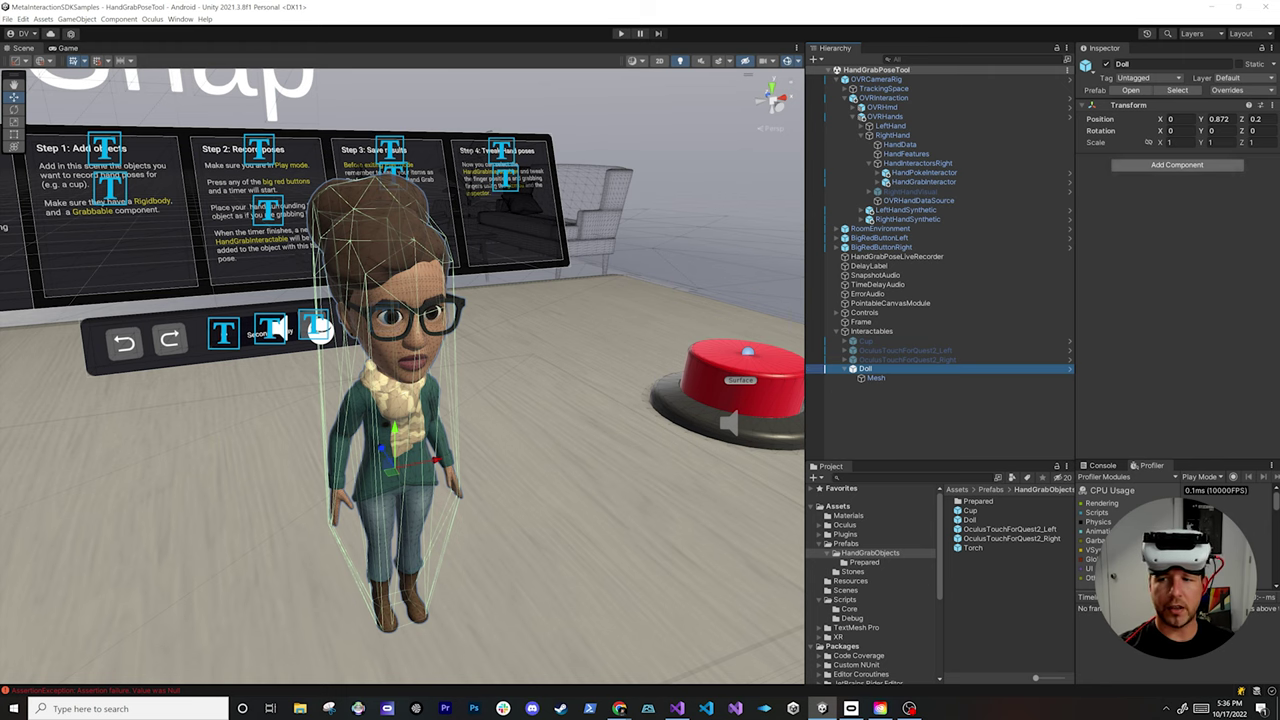
# Add a Grabbable component to the Doll
pyautogui.click(1177, 164)
pyautogui.write('grab')
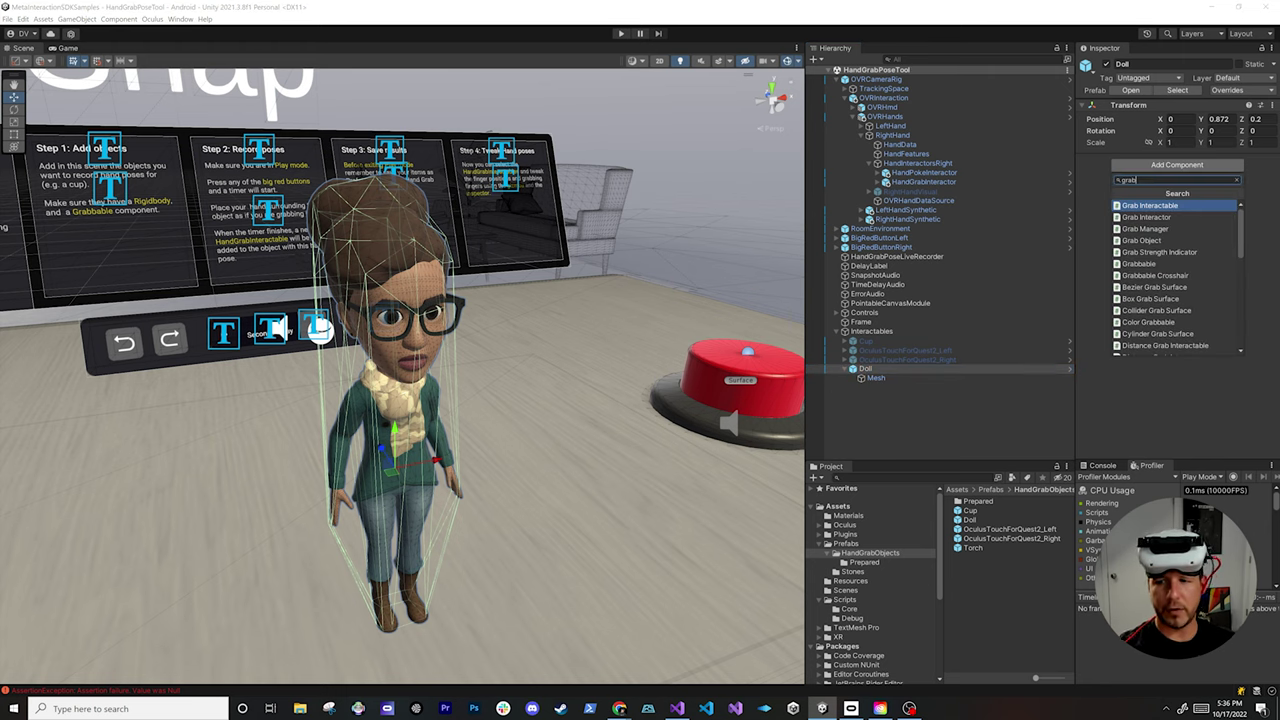
pyautogui.write('ba')
pyautogui.press('BackSpace')
pyautogui.write('ba')
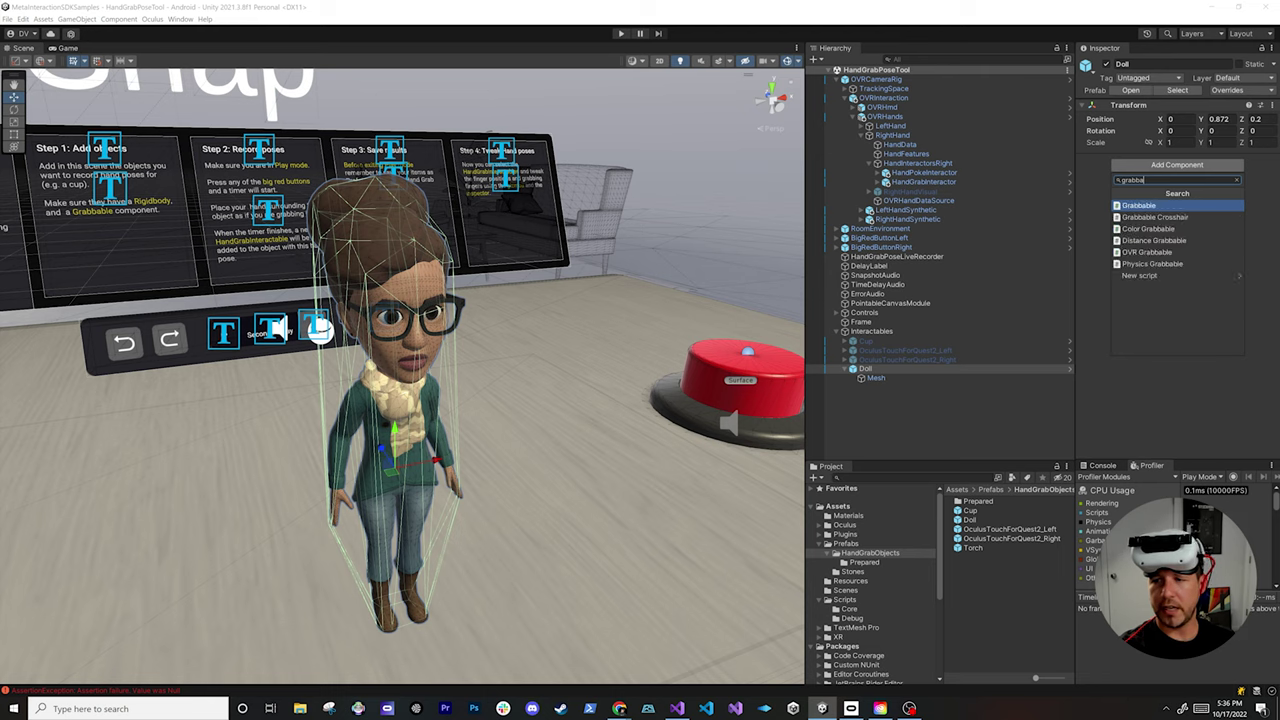
pyautogui.press('Return')
# Add a Rigidbody component to the Doll with Is Kinematic enabled
pyautogui.click(1177, 178)
pyautogui.write('rigi')
pyautogui.press('Return')
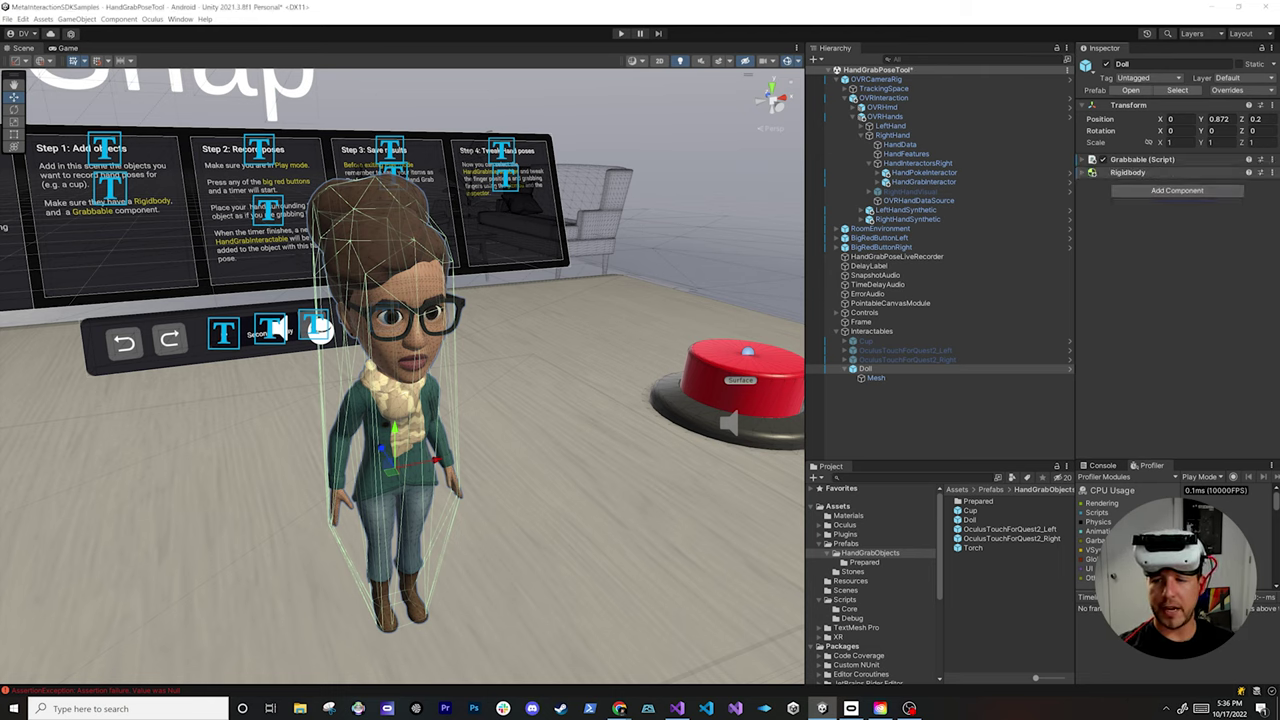
pyautogui.click(1128, 173)
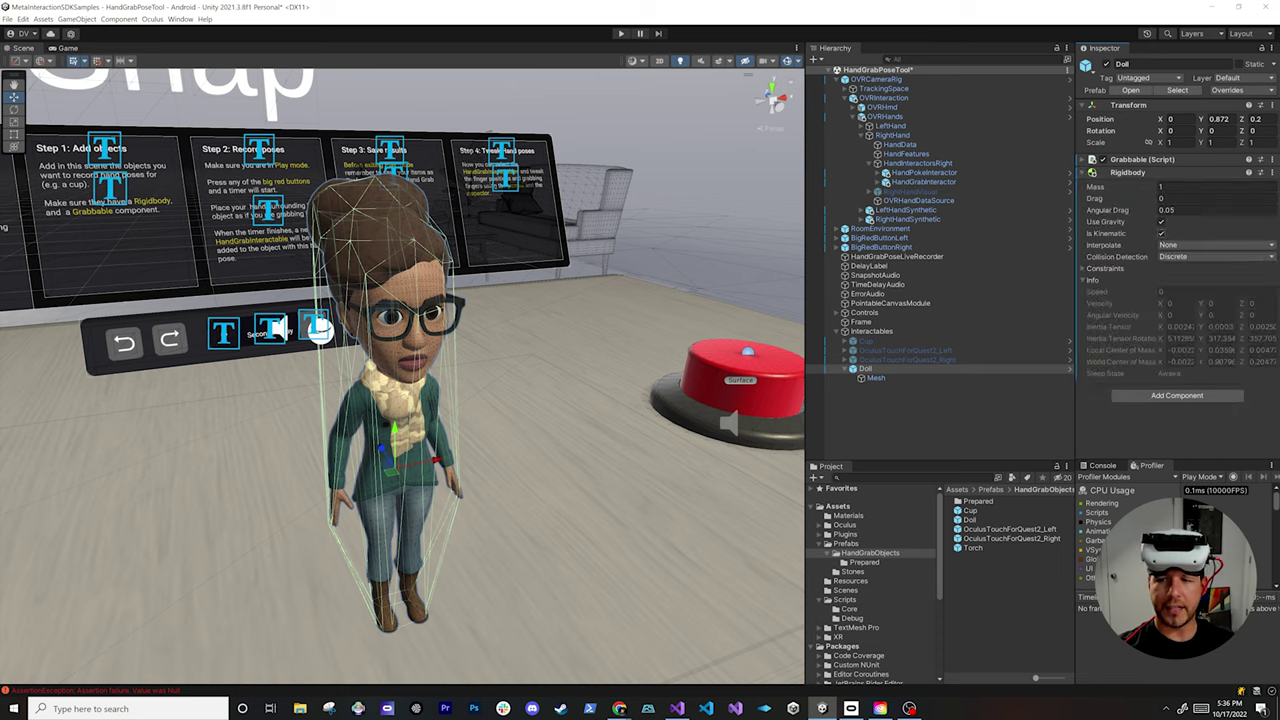
pyautogui.click(1127, 172)
# Add a Physics Grabbable component to the Doll
pyautogui.click(1177, 190)
pyautogui.write('physi')
pyautogui.press('Down')
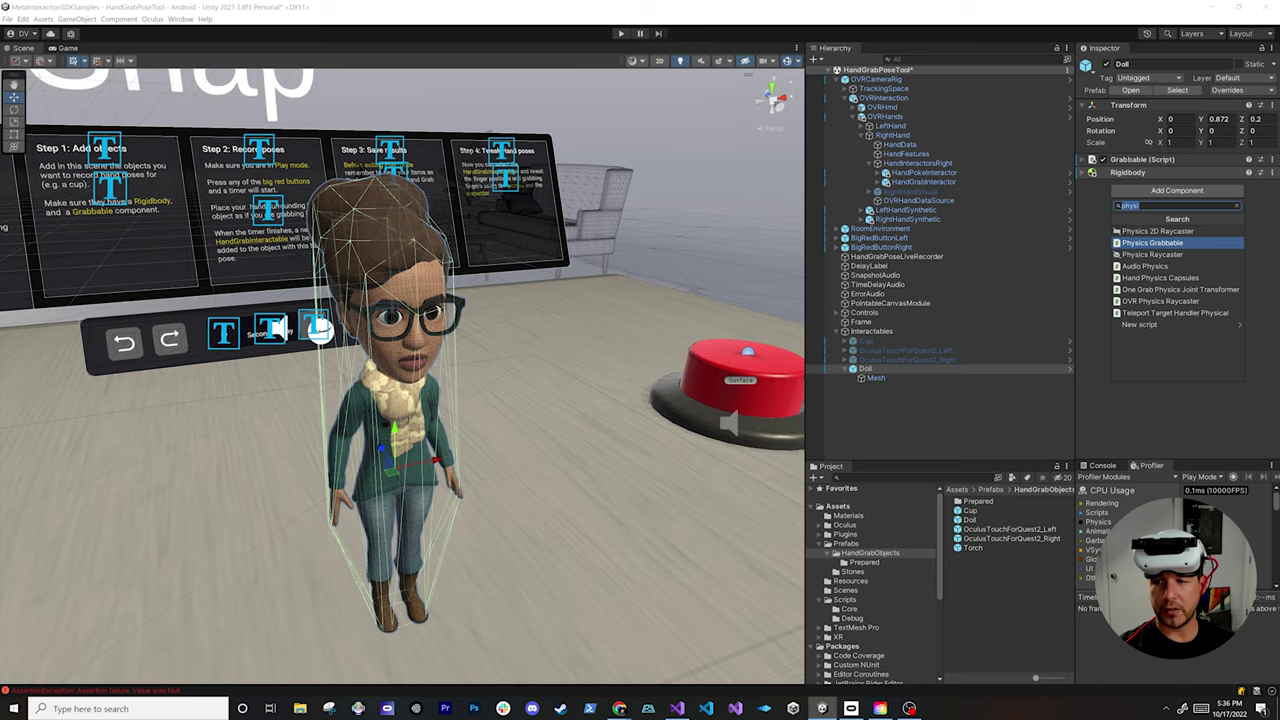
pyautogui.press('Return')
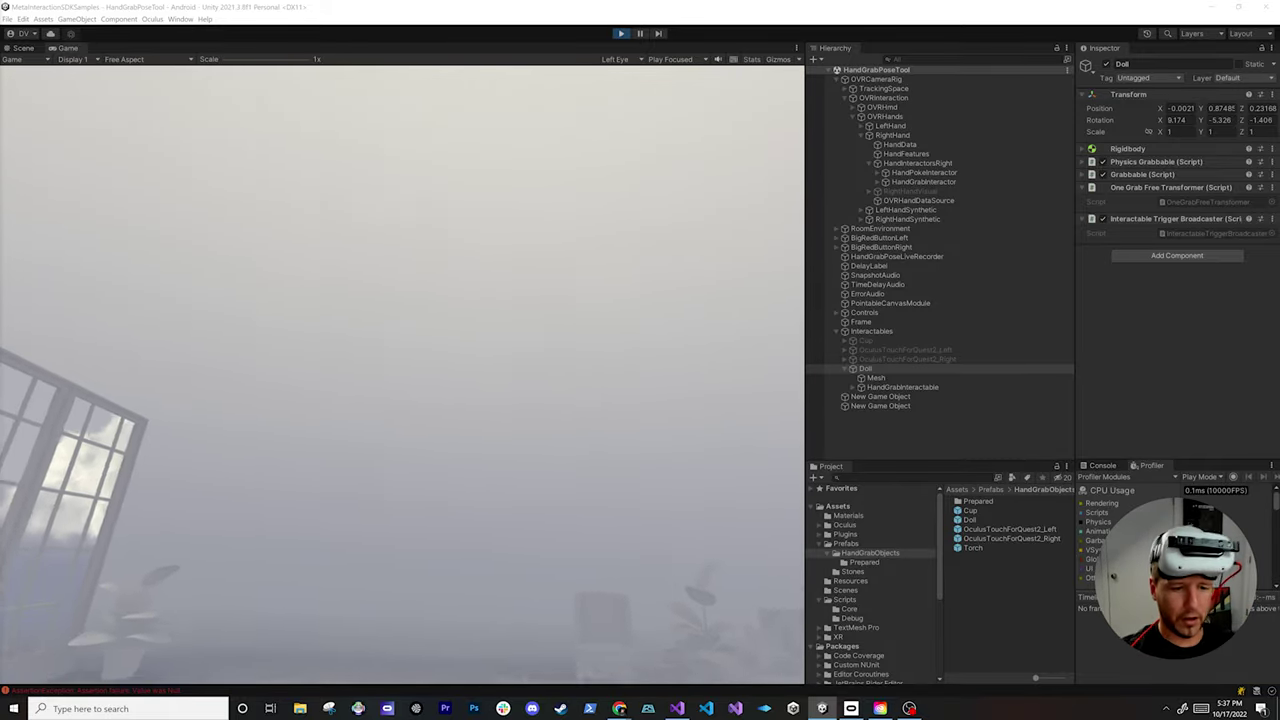
# Save the Doll with its recorded hand grab pose as a prefab in the Prepared folder and stop Play mode
pyautogui.click(23, 48)
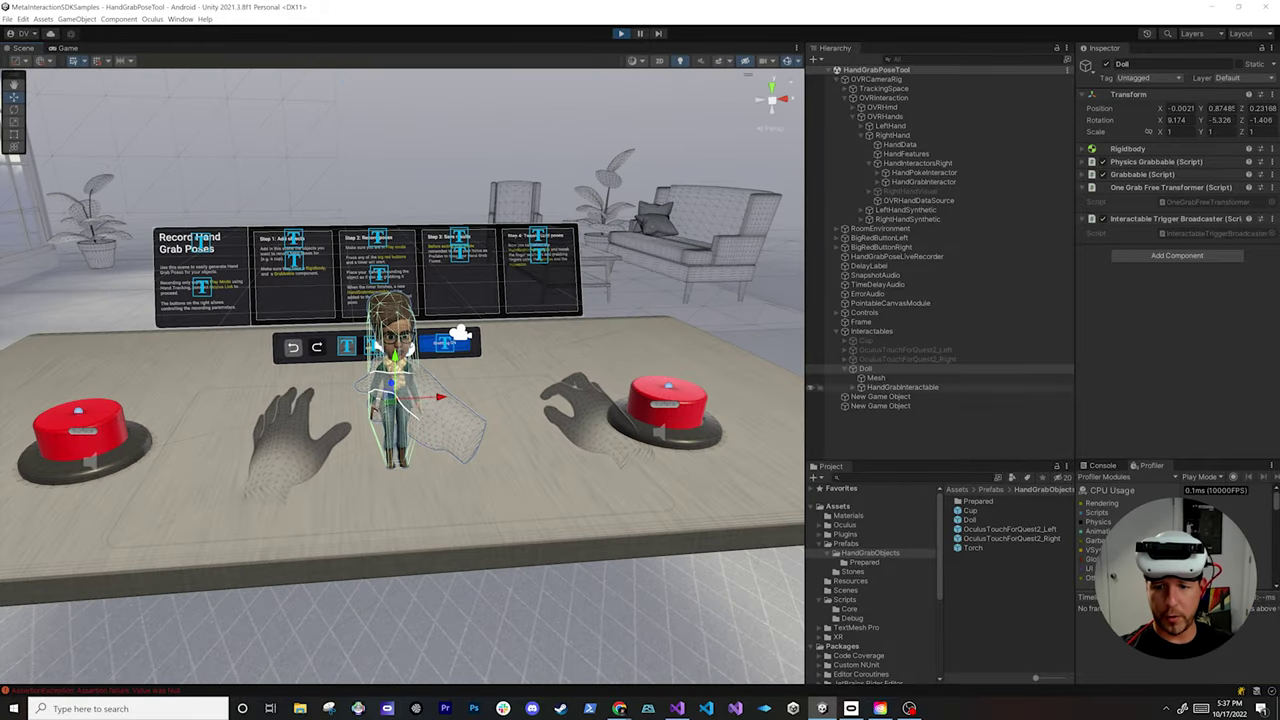
pyautogui.doubleClick(978, 501)
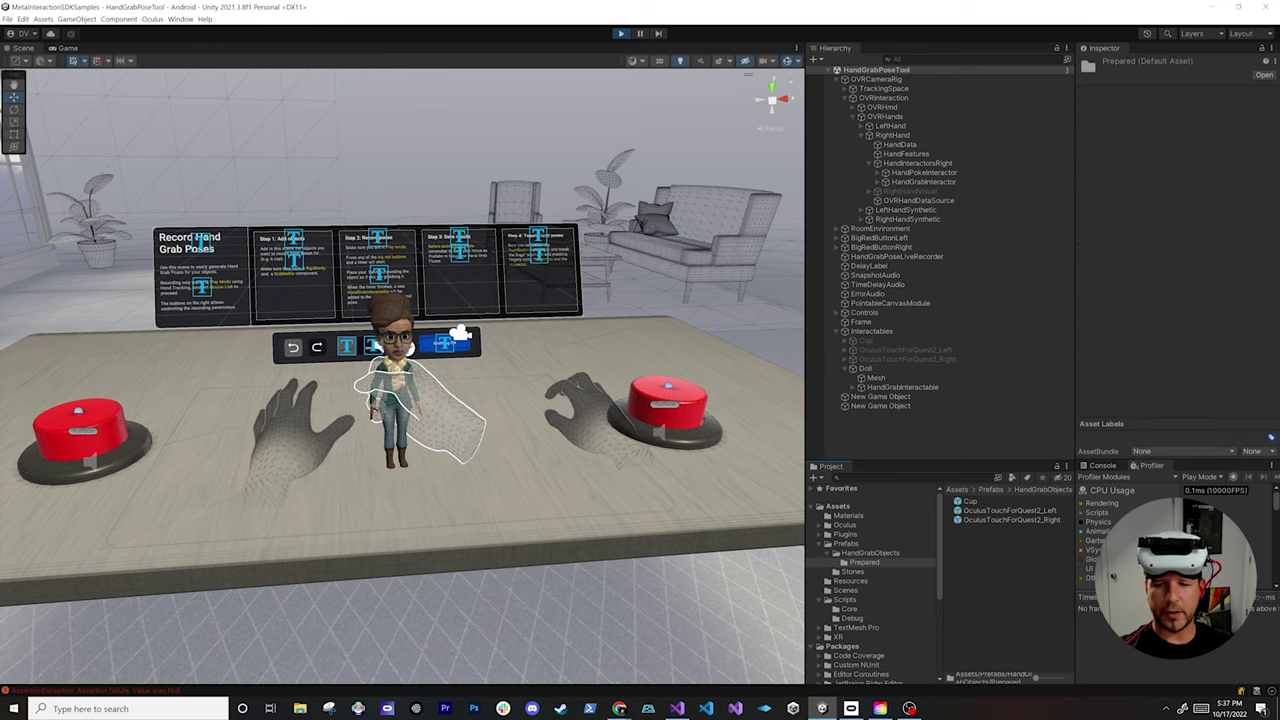
pyautogui.moveTo(866, 369); pyautogui.dragTo(1000, 575)
pyautogui.hotkey('ctrl', 'p')
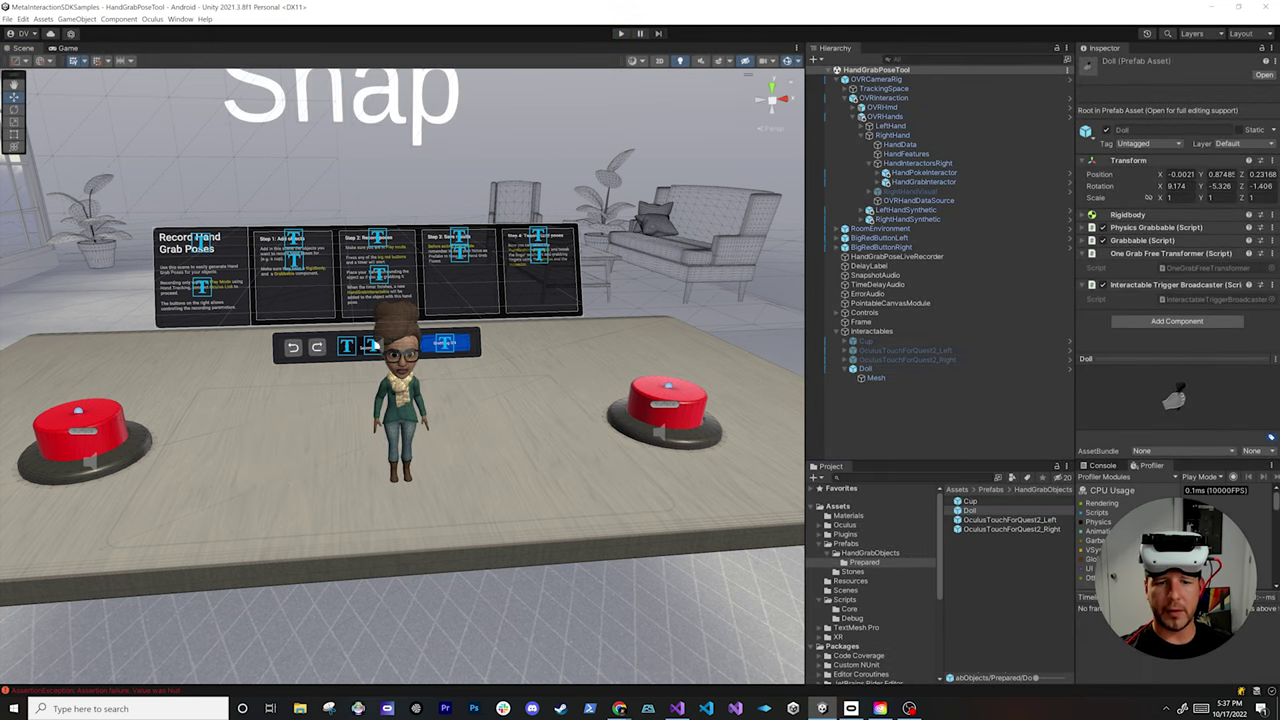
# Open the prepared Doll prefab for editing and view the recorded hand around the doll up close
pyautogui.doubleClick(970, 510)
pyautogui.scroll(-2, 430, 380)
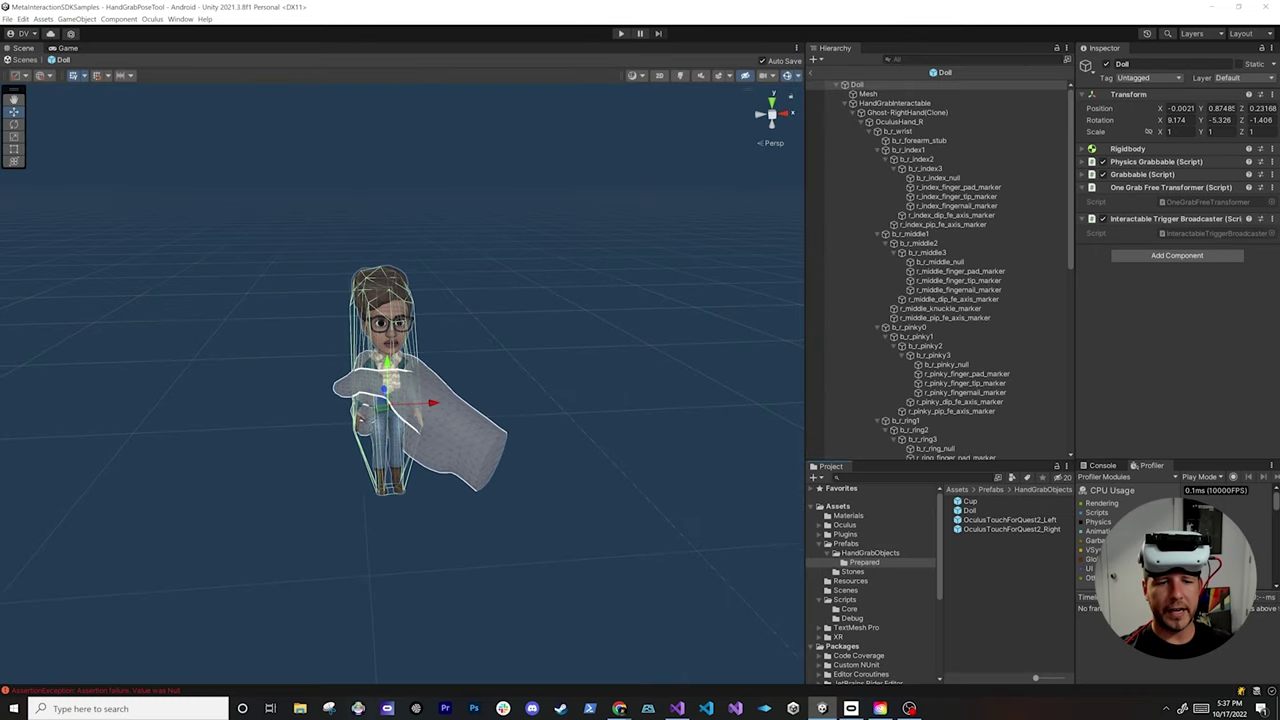
pyautogui.scroll(4, 430, 380)
pyautogui.keyDown('alt'); pyautogui.moveTo(430, 380); pyautogui.dragTo(500, 335); pyautogui.keyUp('alt')
pyautogui.scroll(5, 430, 380)
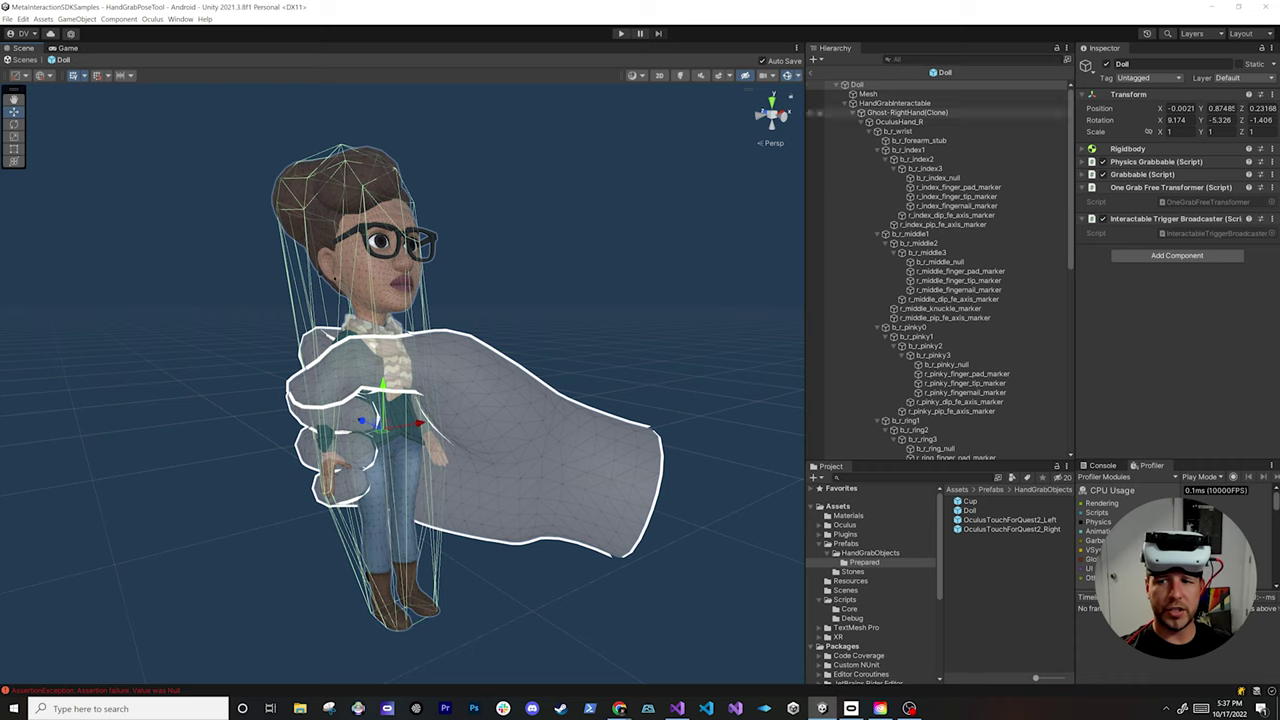
# Delete the Ghost-RightHand(Clone) object from the prefab's HandGrabInteractable
pyautogui.click(895, 103)
pyautogui.click(845, 103)
pyautogui.click(845, 103)
pyautogui.click(853, 113)
pyautogui.click(907, 113)
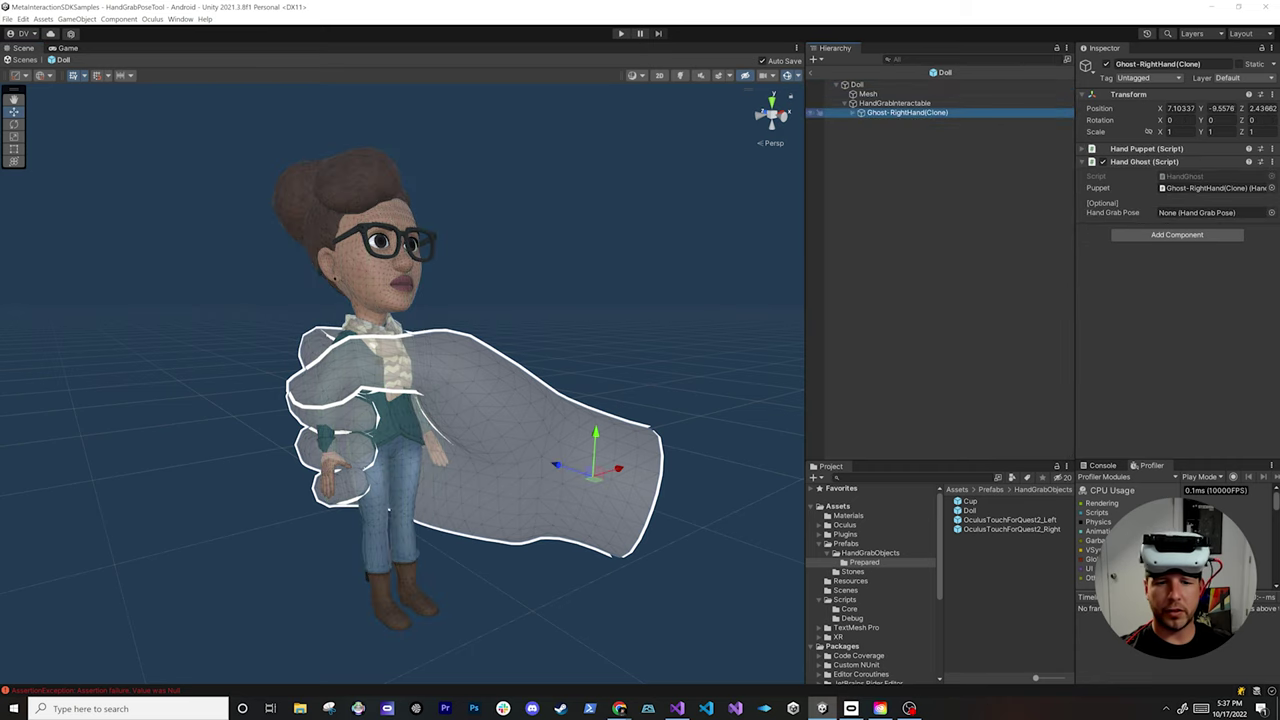
pyautogui.press('Delete')
# Select the prefab's HandGrabInteractable and examine its finger placement around the doll from the front and back
pyautogui.click(895, 103)
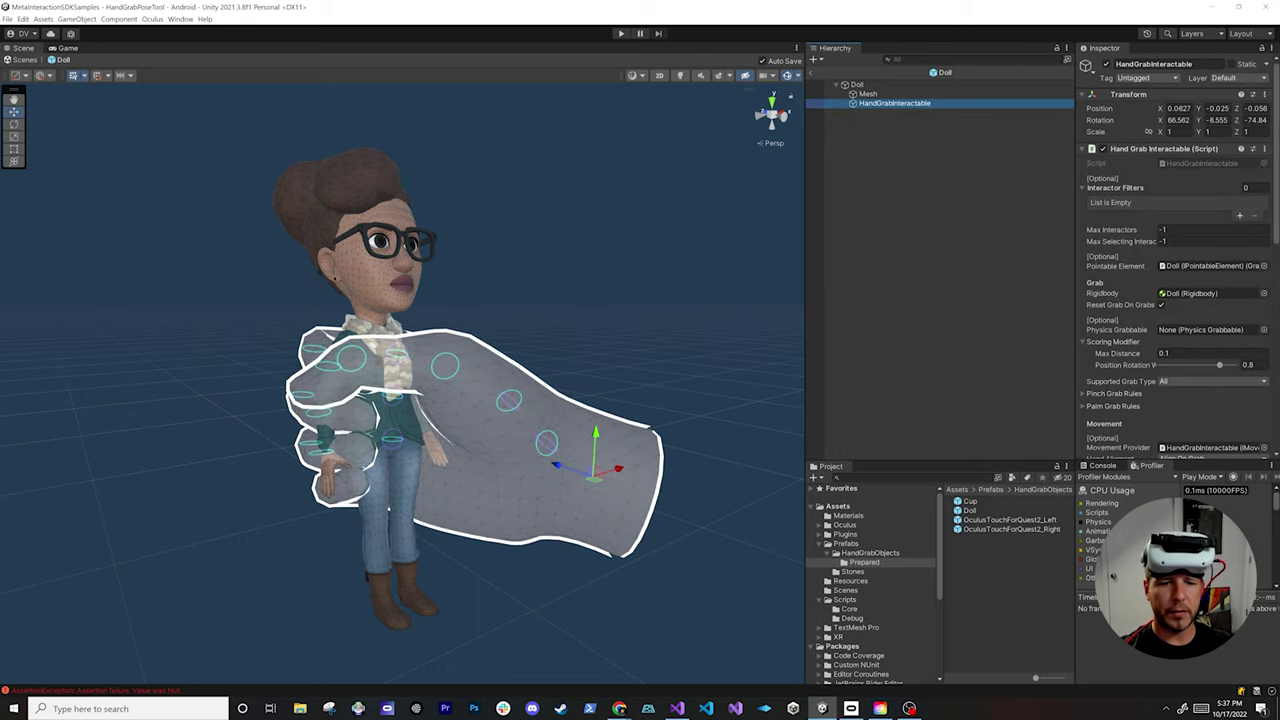
pyautogui.click(760, 116)
pyautogui.scroll(4, 430, 384)
pyautogui.moveTo(430, 384); pyautogui.dragTo(510, 300, button='middle')
pyautogui.keyDown('alt'); pyautogui.moveTo(510, 300); pyautogui.dragTo(710, 345); pyautogui.keyUp('alt')
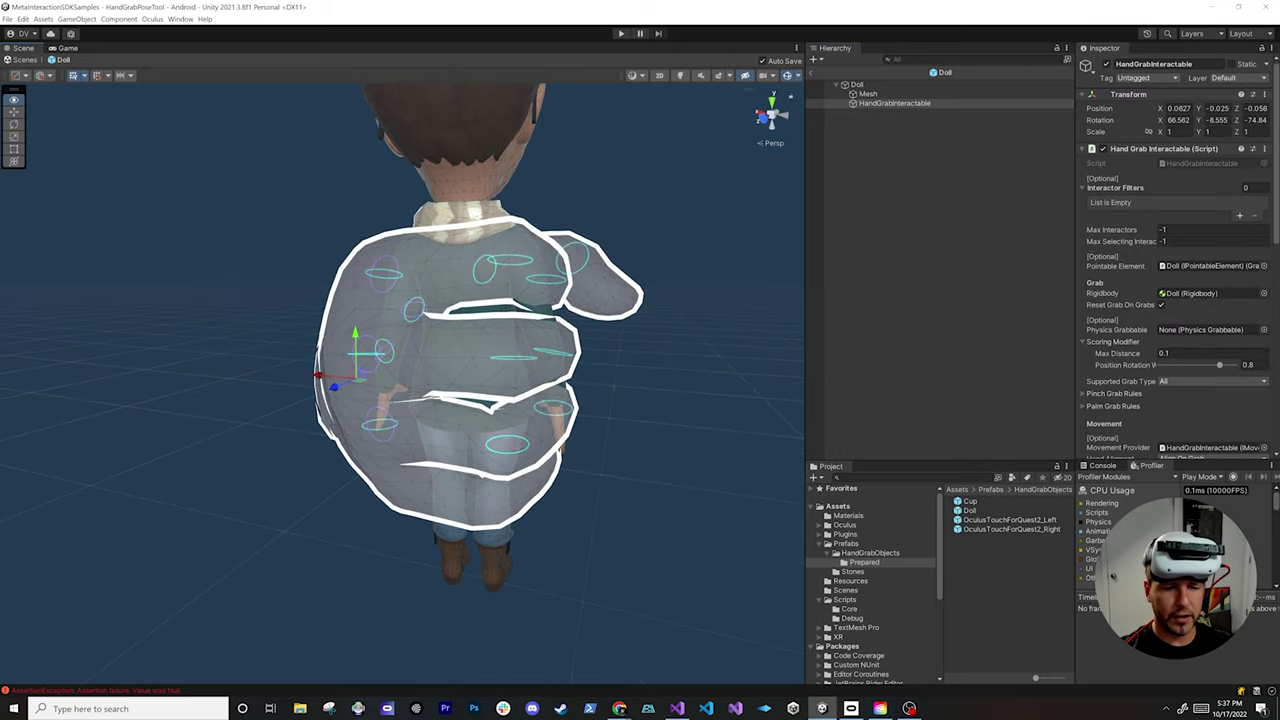
pyautogui.keyDown('alt'); pyautogui.moveTo(540, 400); pyautogui.dragTo(630, 400); pyautogui.keyUp('alt')
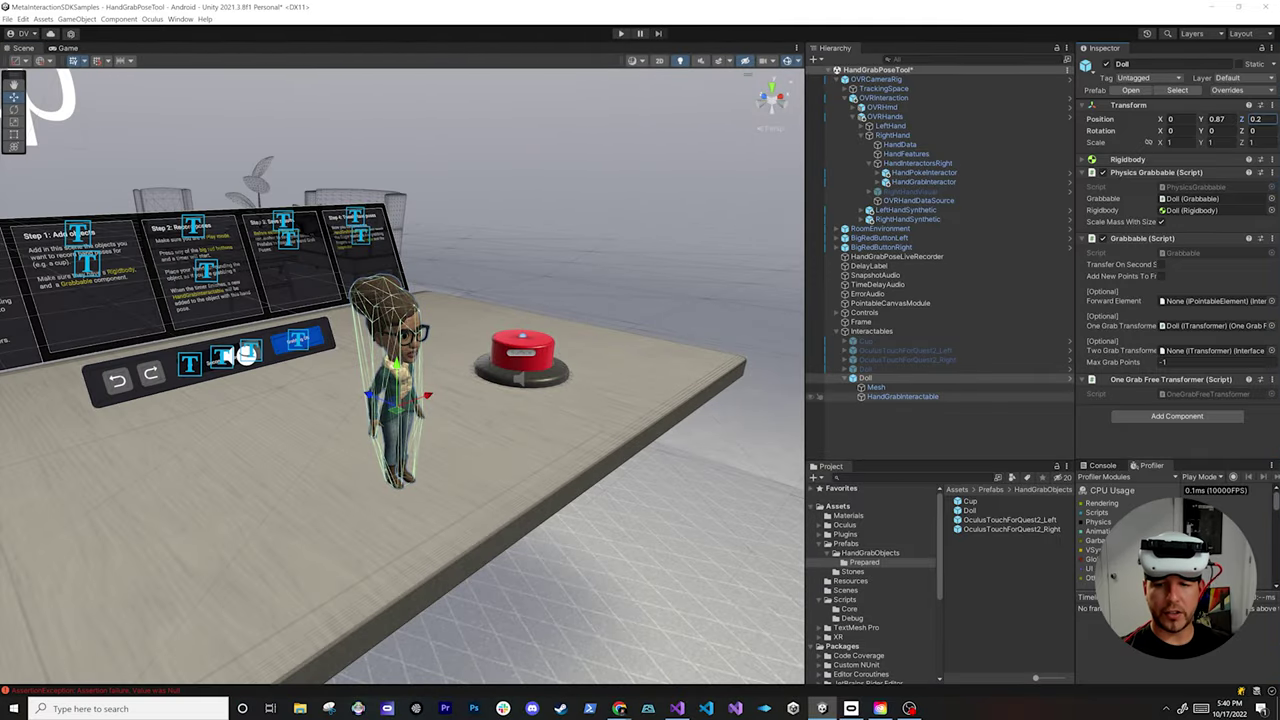
# Add a Cylinder Grab Surface component to the scene Doll's HandGrabInteractable
pyautogui.click(903, 397)
pyautogui.scroll(-10, 1176, 300)
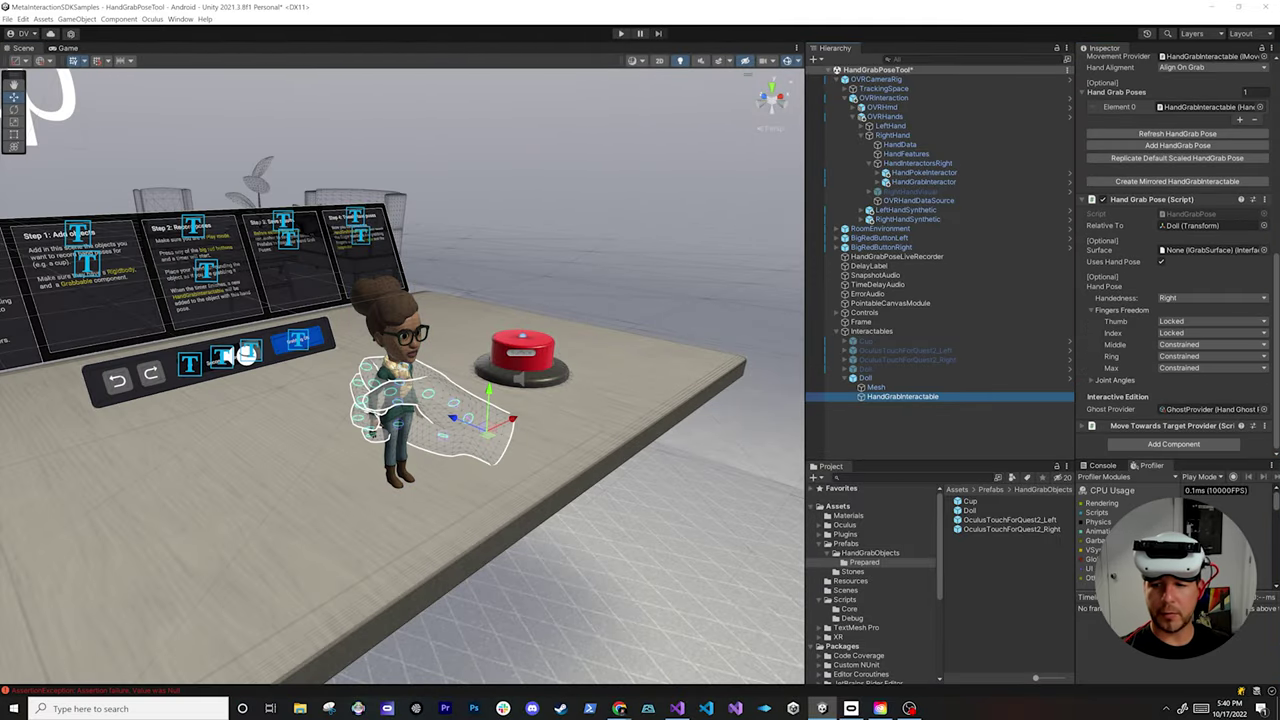
pyautogui.click(1173, 444)
pyautogui.write('cyl')
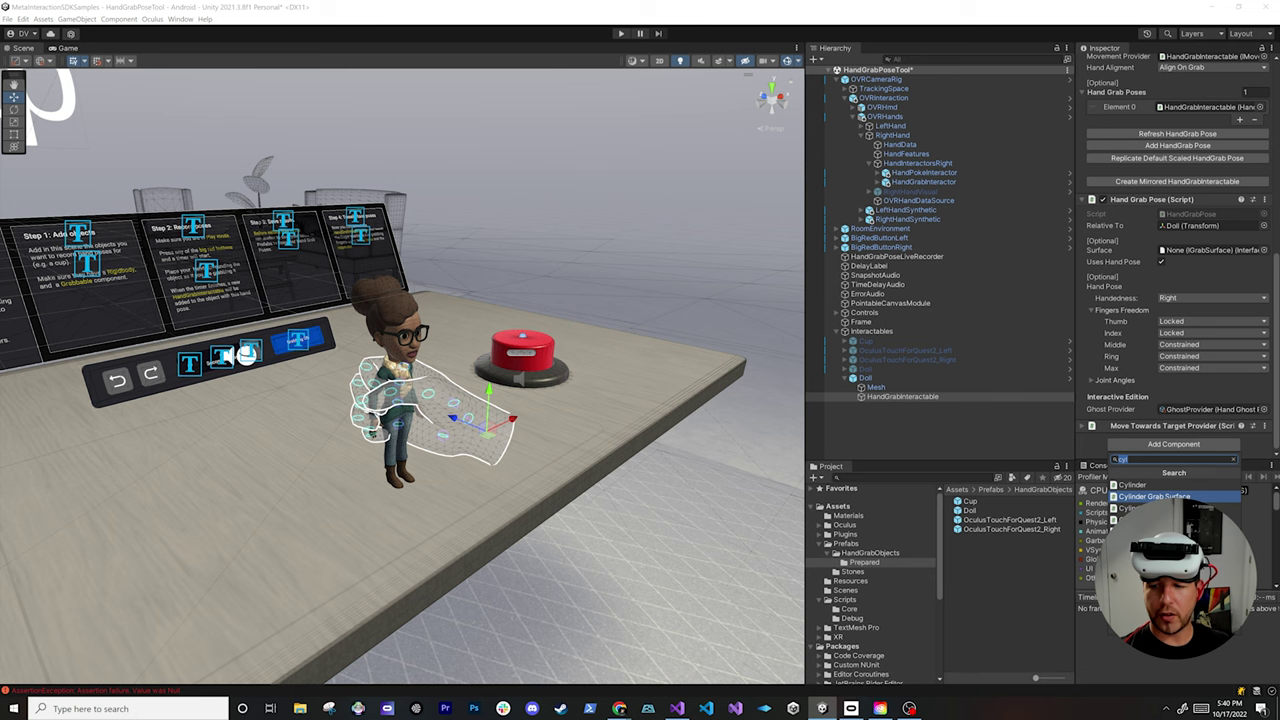
pyautogui.click(1155, 496)
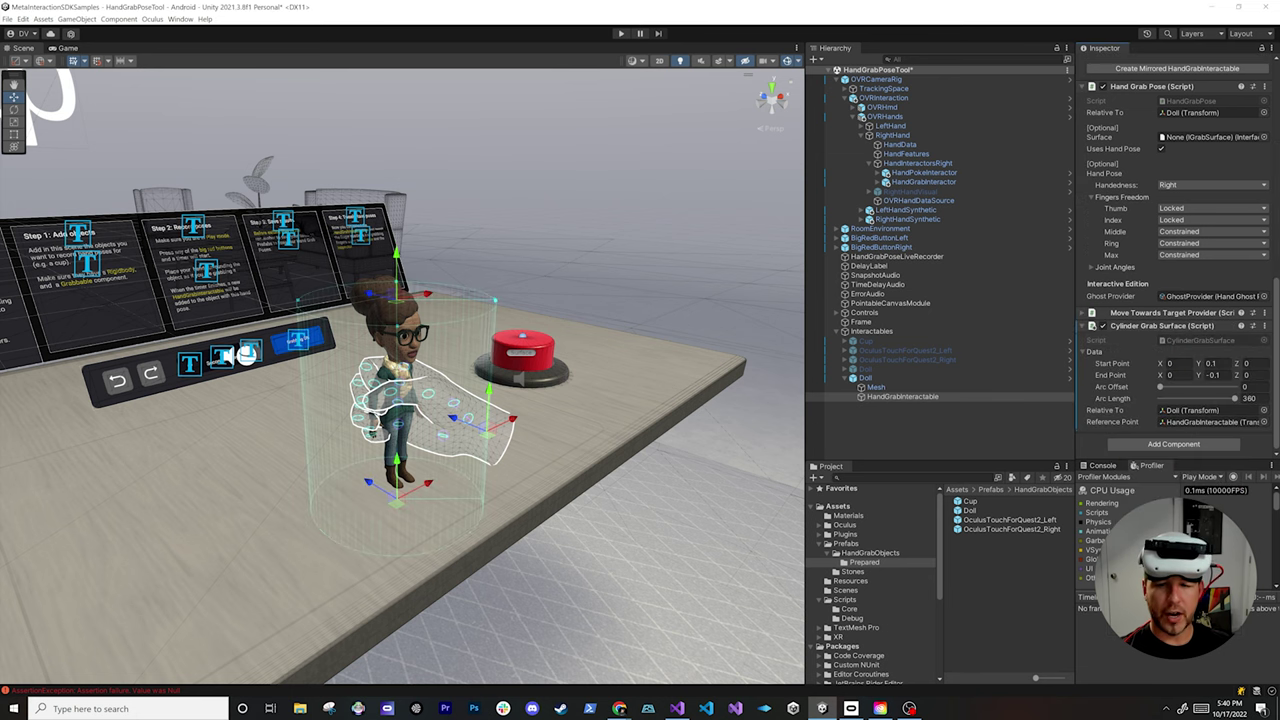
# Lower the start point of the Doll's cylinder grab surface to about Y 0.043
pyautogui.scroll(5, 420, 400)
pyautogui.keyDown('alt'); pyautogui.moveTo(480, 400); pyautogui.dragTo(270, 335); pyautogui.keyUp('alt')
pyautogui.keyDown('alt'); pyautogui.moveTo(345, 350); pyautogui.dragTo(384, 372); pyautogui.keyUp('alt')
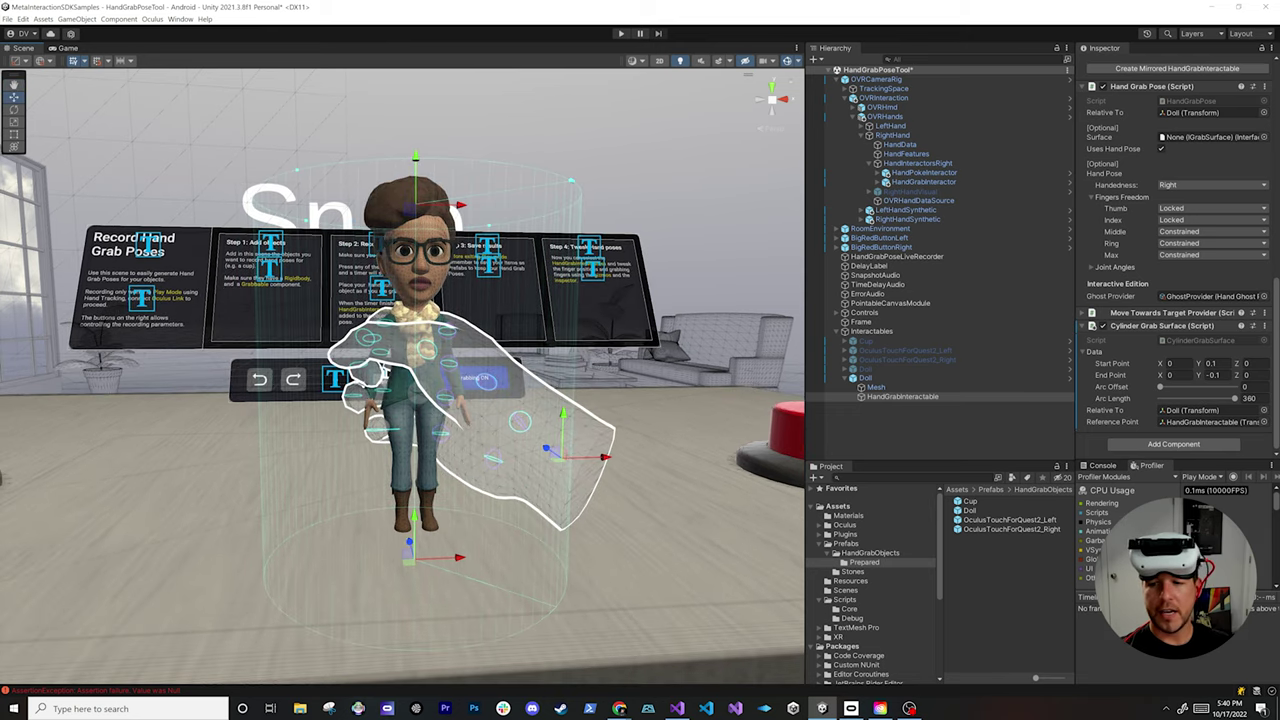
pyautogui.keyDown('alt'); pyautogui.moveTo(400, 365); pyautogui.dragTo(398, 397); pyautogui.keyUp('alt')
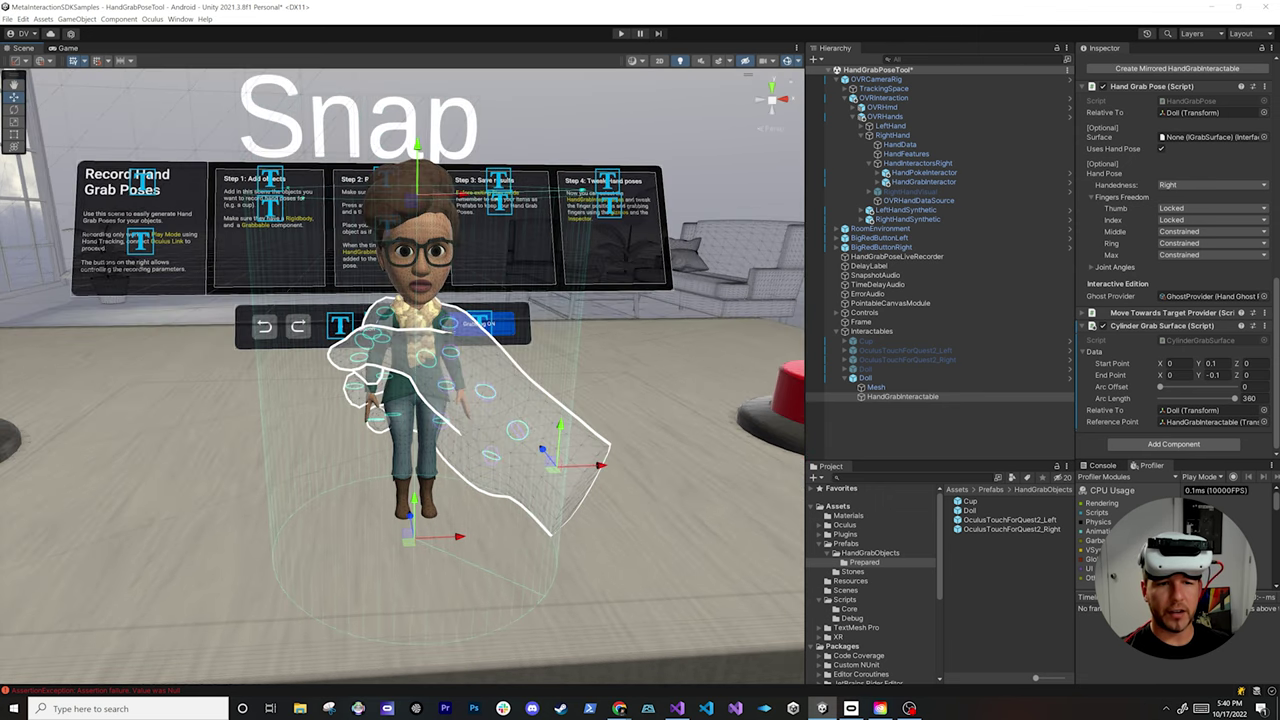
pyautogui.moveTo(416, 148); pyautogui.dragTo(416, 265)
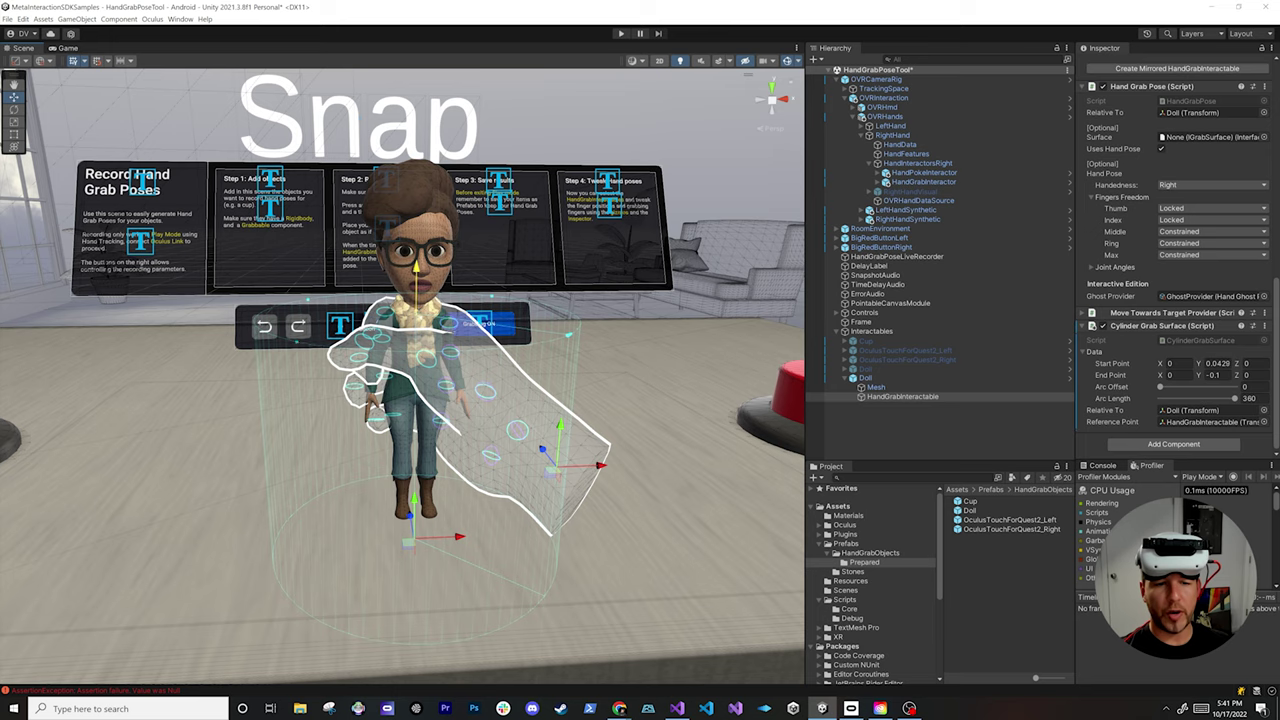
pyautogui.keyDown('alt'); pyautogui.moveTo(316, 455); pyautogui.dragTo(340, 408); pyautogui.keyUp('alt')
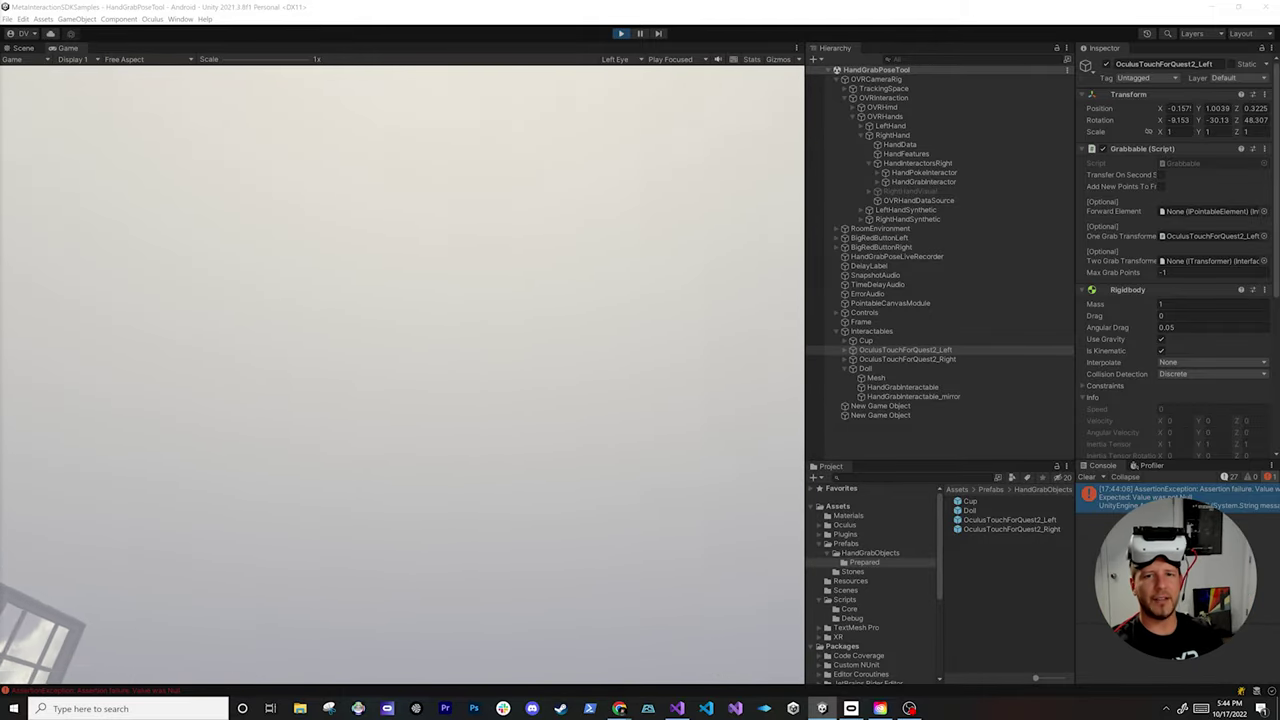
# Stop Play mode to end the test of all the grabbable objects
pyautogui.hotkey('ctrl', 'p')
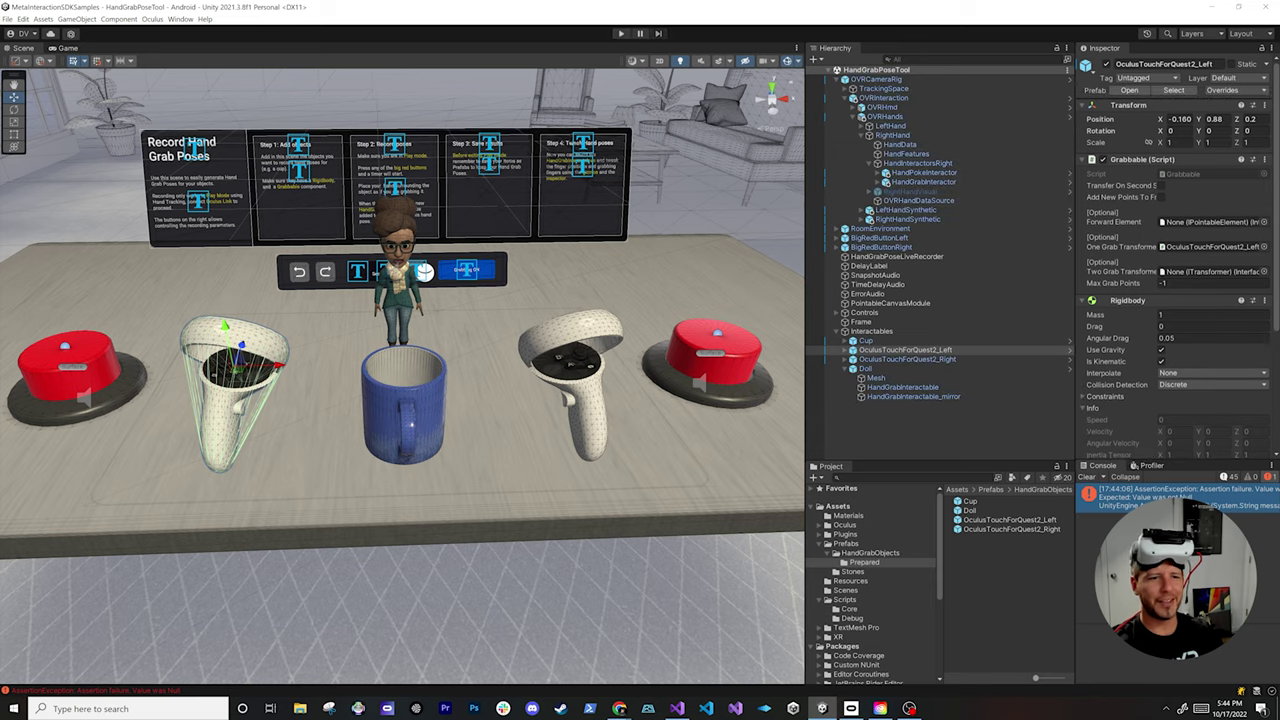